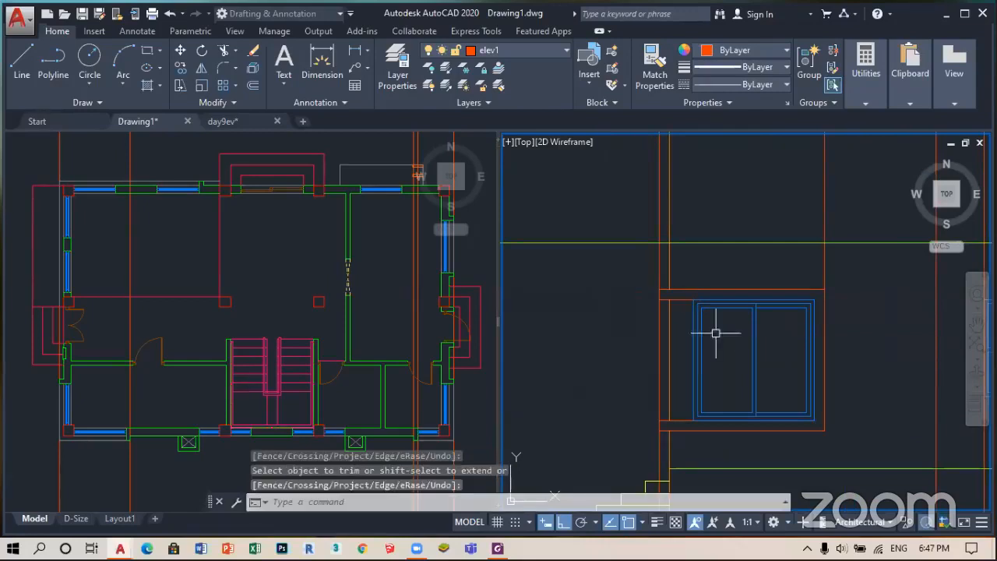
- Fillet the left edge of the large window's surround with its top and bottom edges to form sharp corners
scroll(659, 294, up, 2)
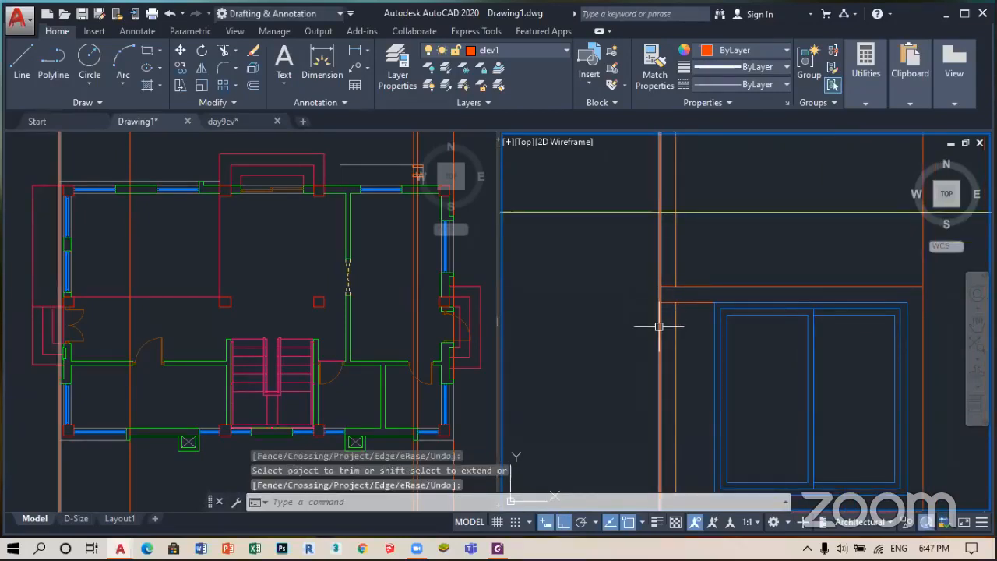
text(f)
key(Return)
scroll(654, 289, up, 2)
click(653, 296)
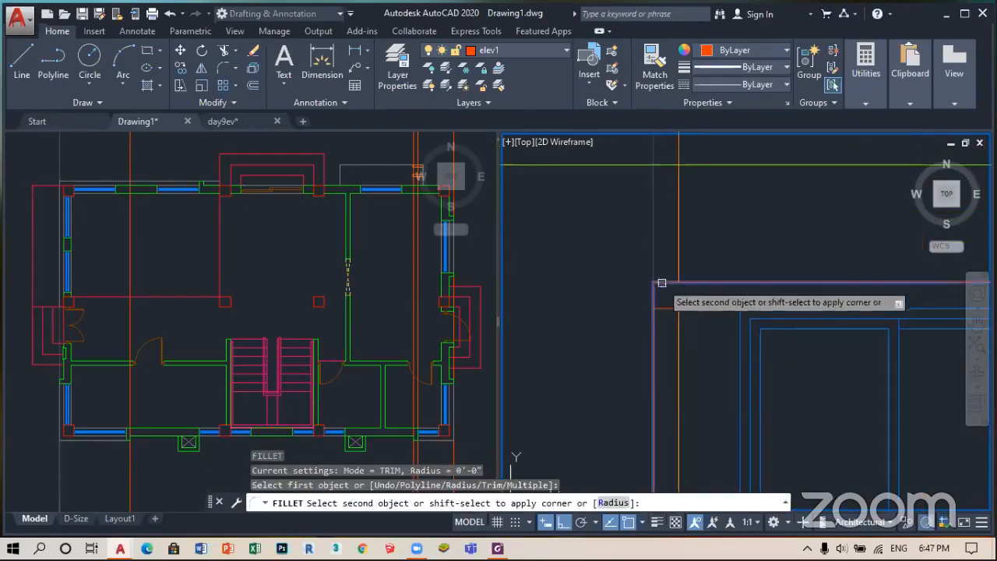
scroll(680, 339, down, 3)
scroll(673, 356, up, 3)
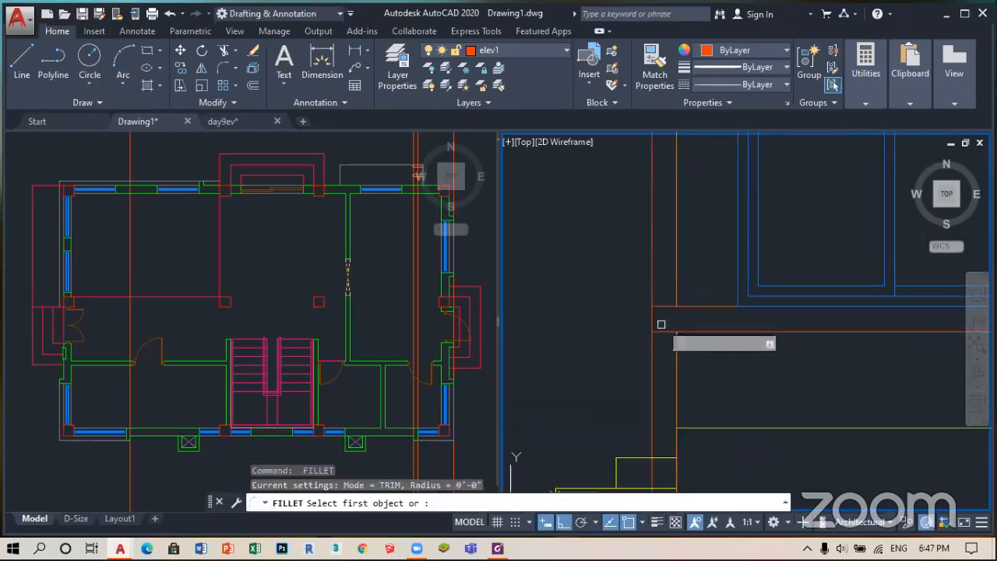
scroll(663, 372, down, 3)
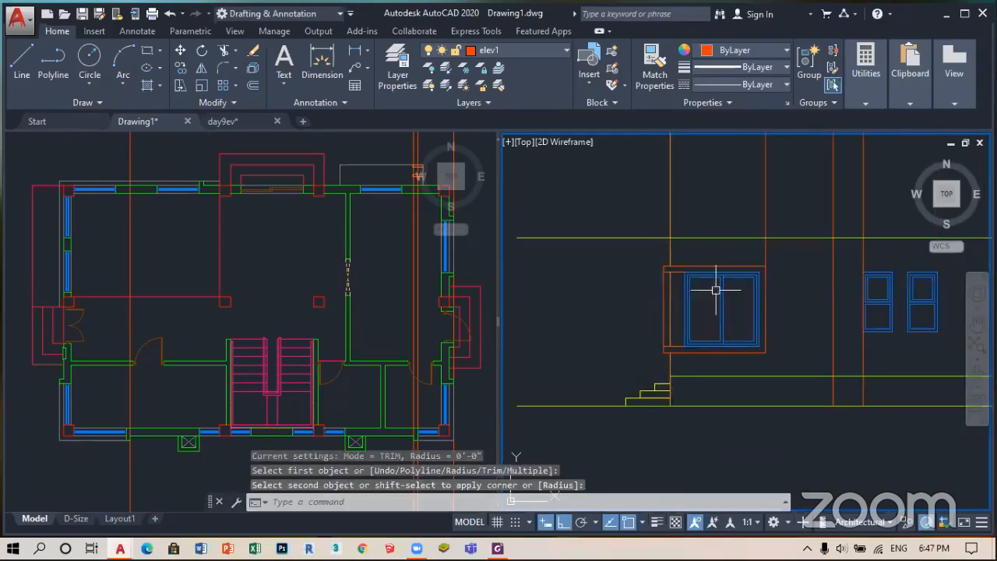
- Send the large two-panel window to the back of the draw order
scroll(715, 289, up, 4)
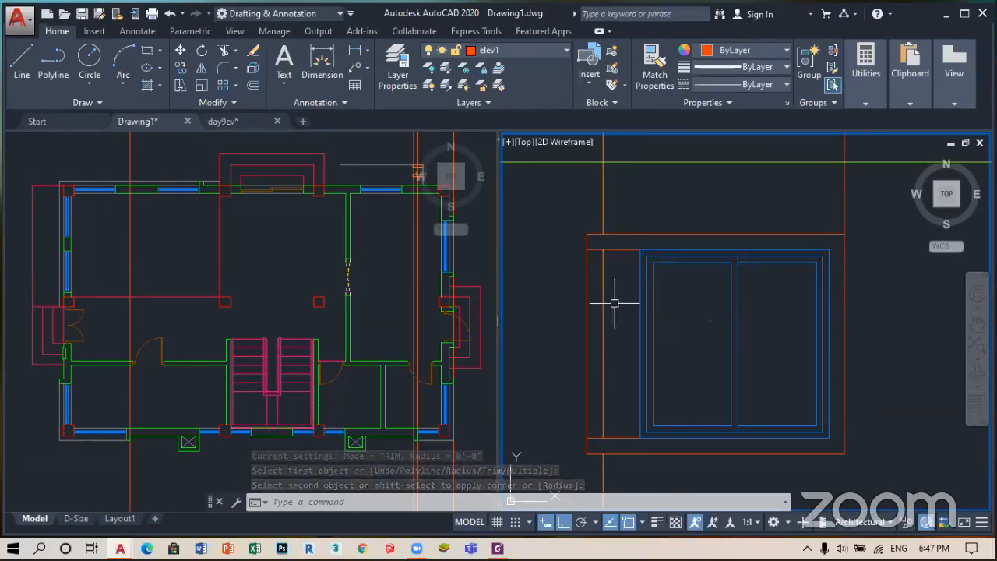
scroll(615, 301, down, 2)
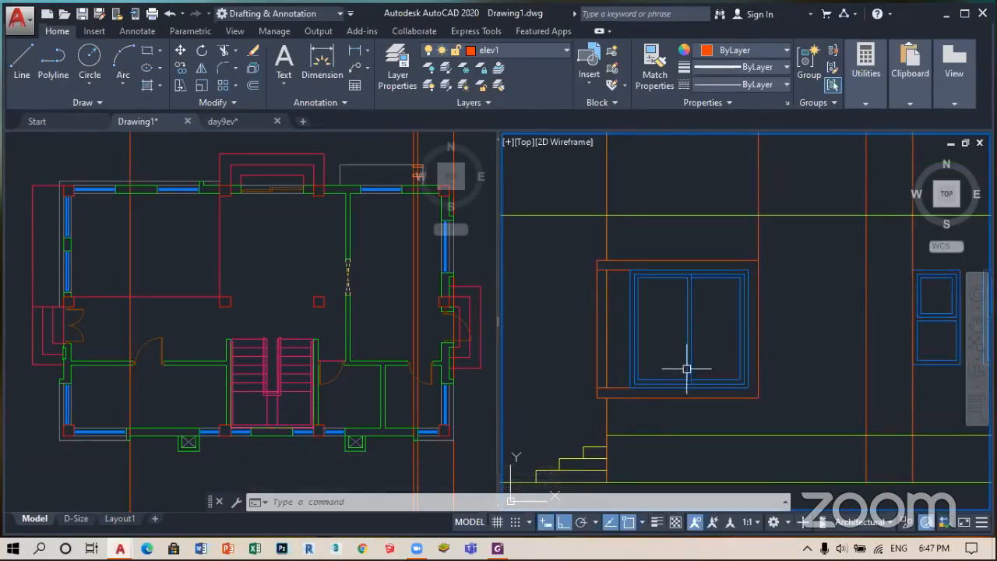
text(dr)
key(Return)
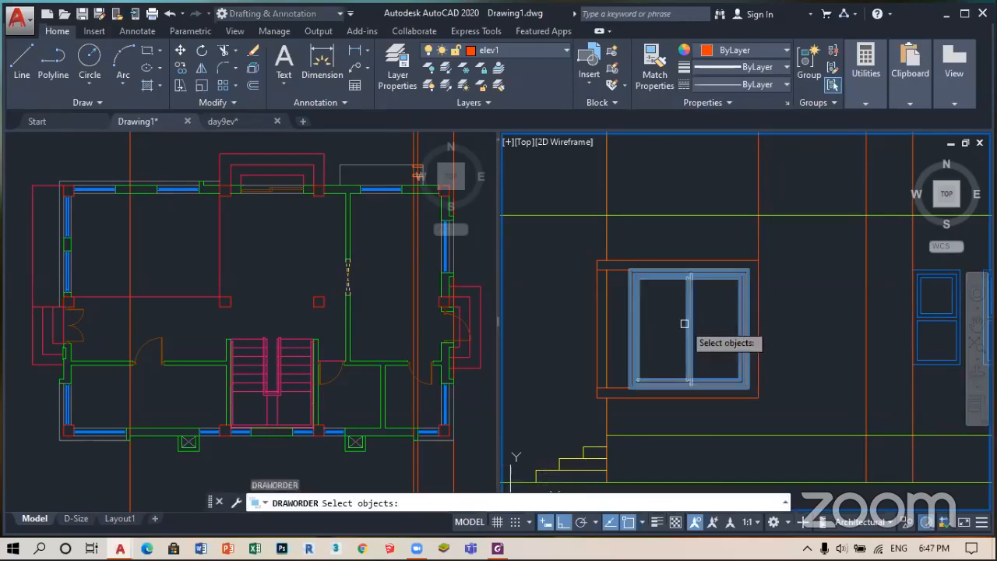
click(687, 321)
key(Return)
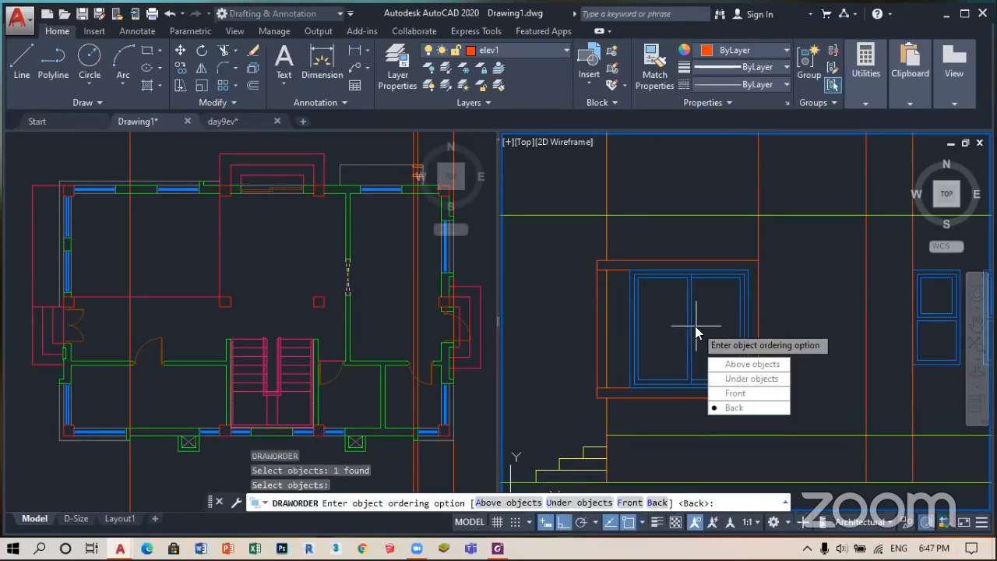
click(725, 364)
scroll(702, 304, up, 2)
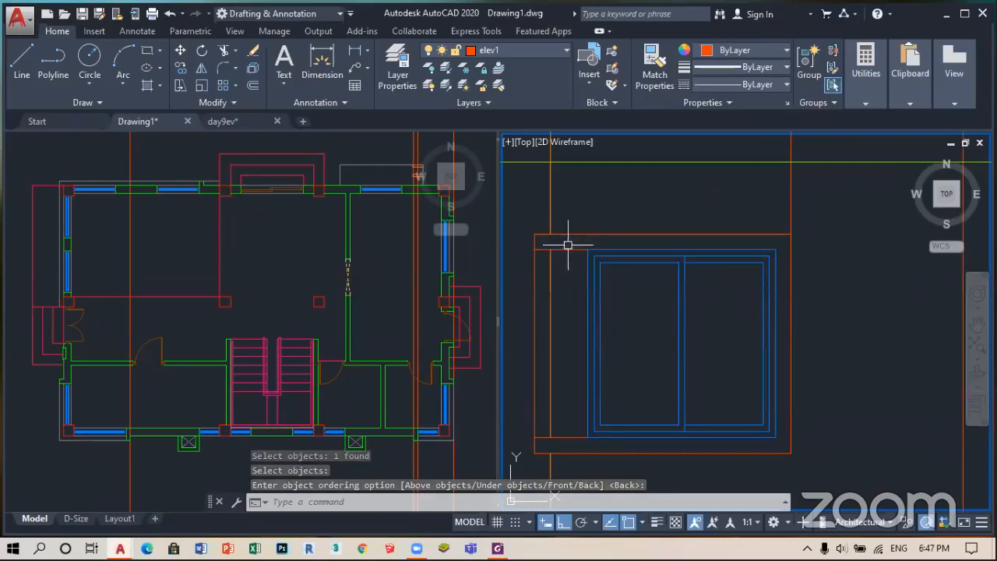
- Bring the surround's two inner horizontal lines, above and below the large window, to the front of the draw order
key(Return)
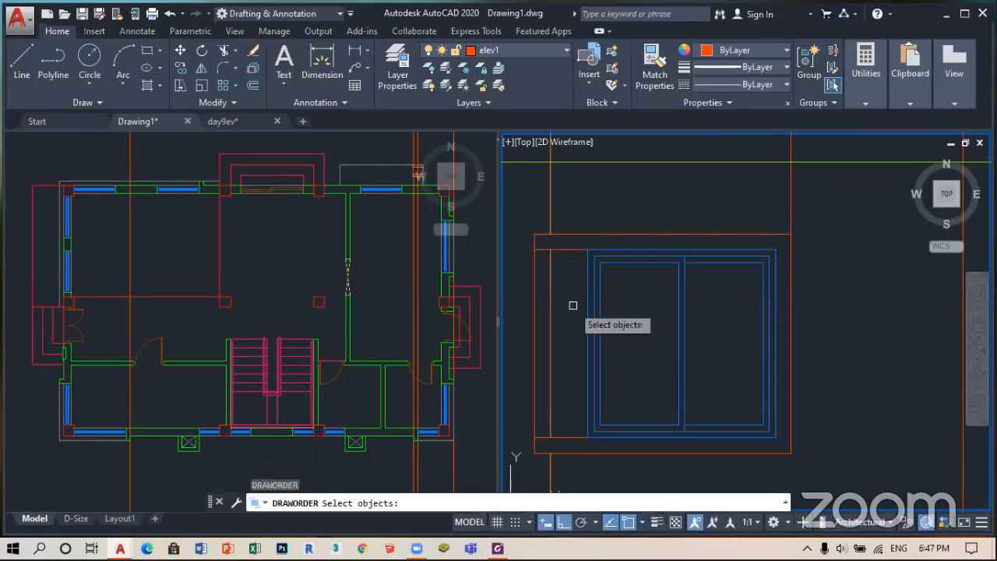
click(574, 250)
click(565, 435)
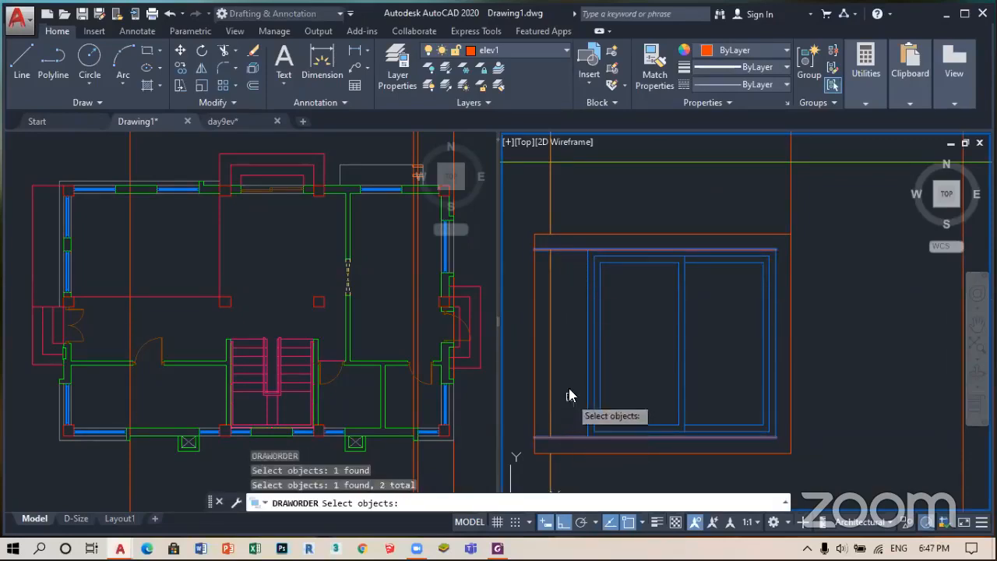
key(Return)
click(626, 460)
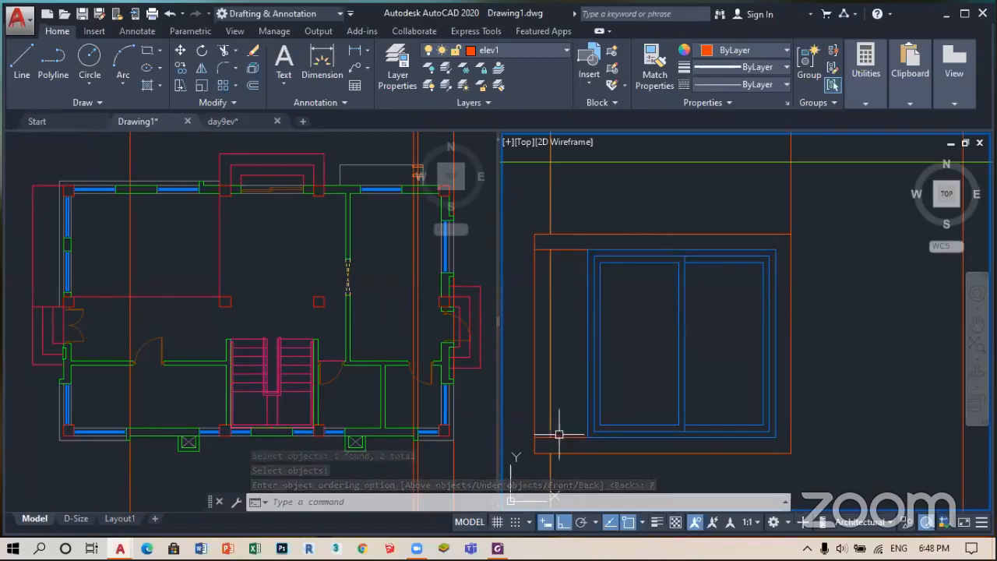
scroll(562, 401, down, 4)
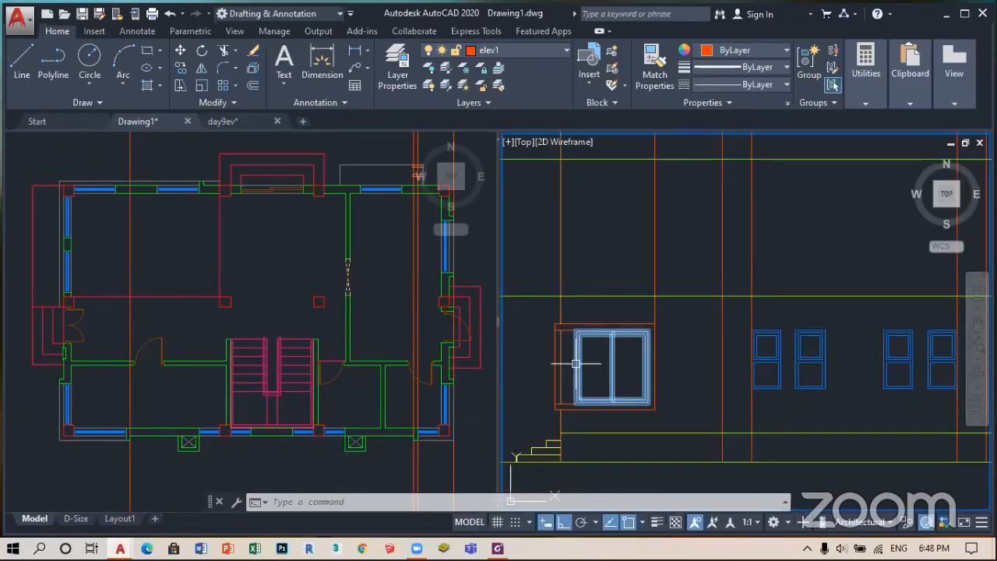
key(Return)
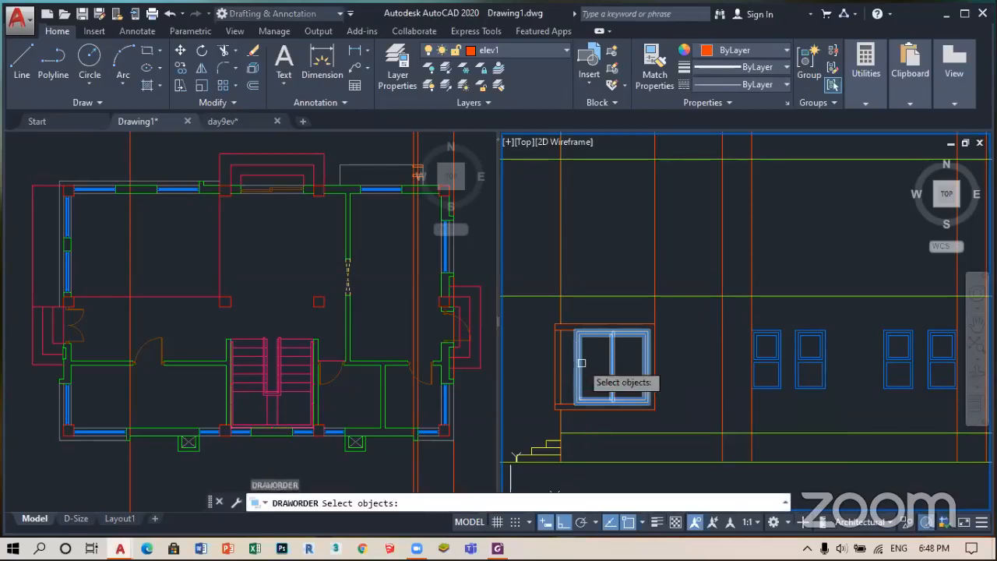
click(582, 366)
key(Return)
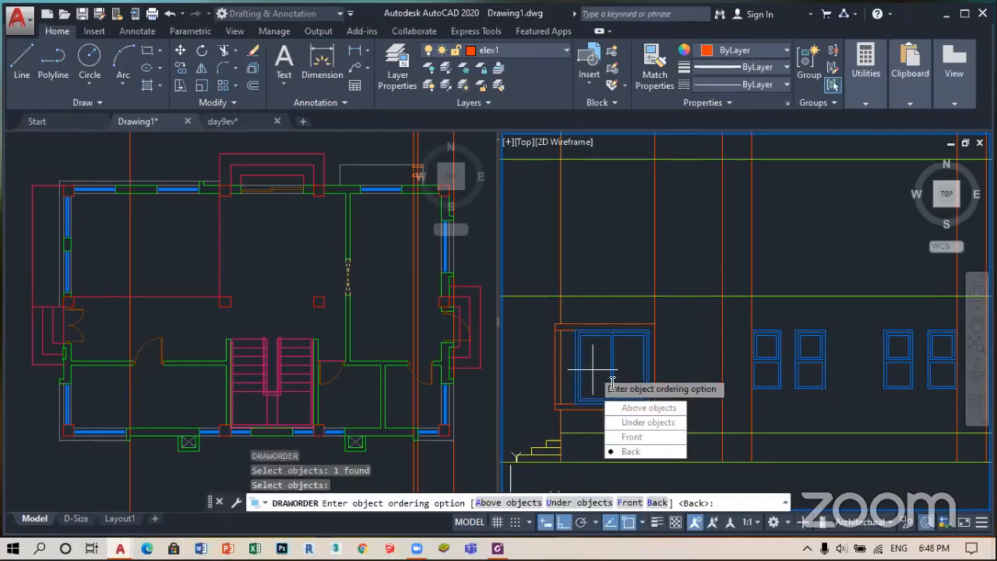
click(651, 423)
click(617, 366)
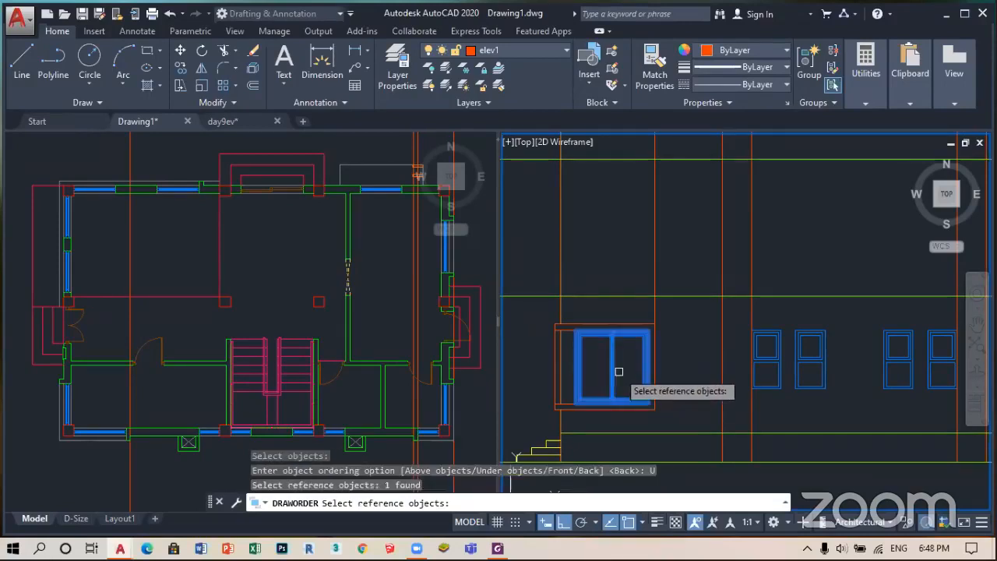
key(Return)
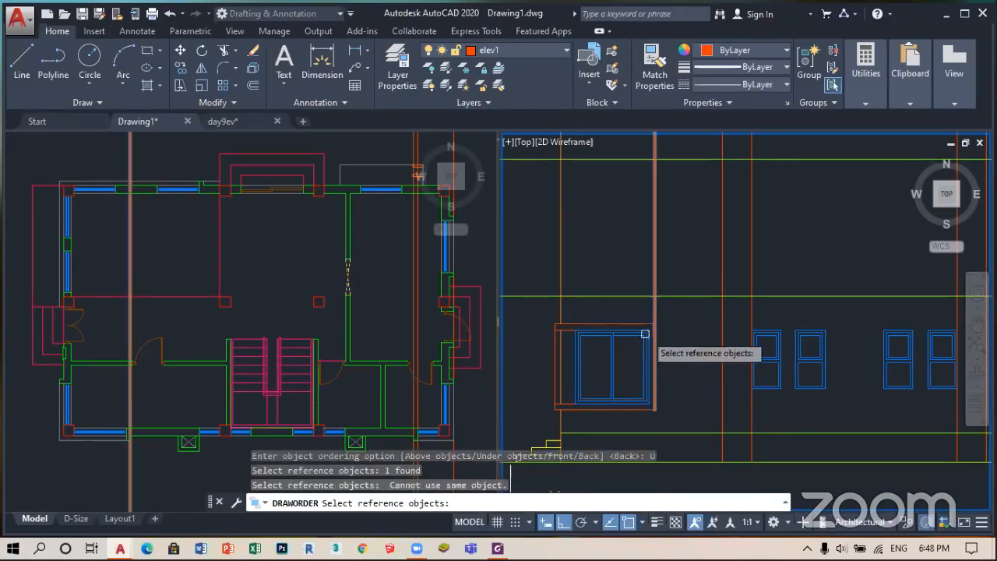
click(647, 341)
key(Return)
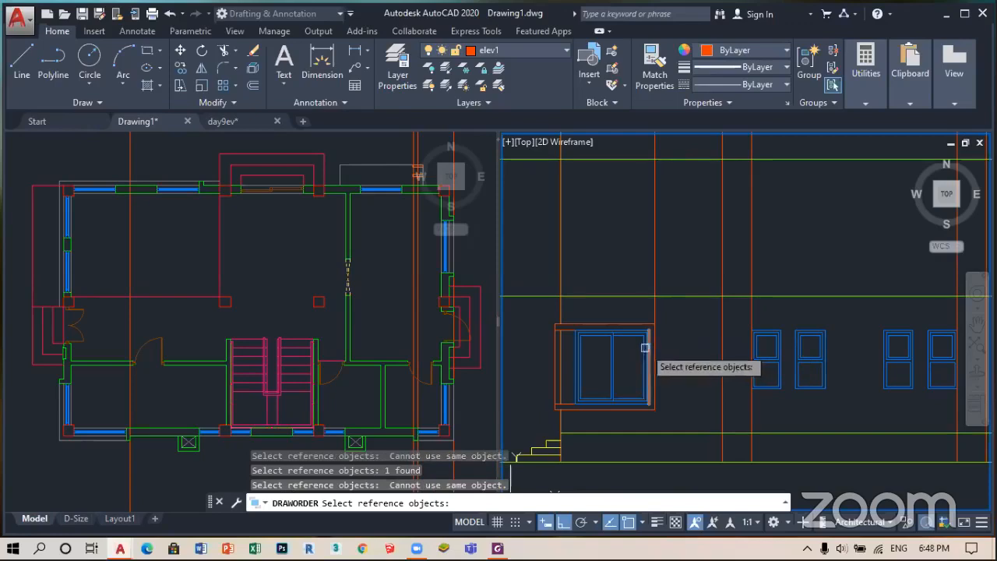
key(Escape)
- Fillet the top and right edges of the large window's surround into a sharp corner
scroll(498, 355, down, 4)
scroll(566, 379, up, 4)
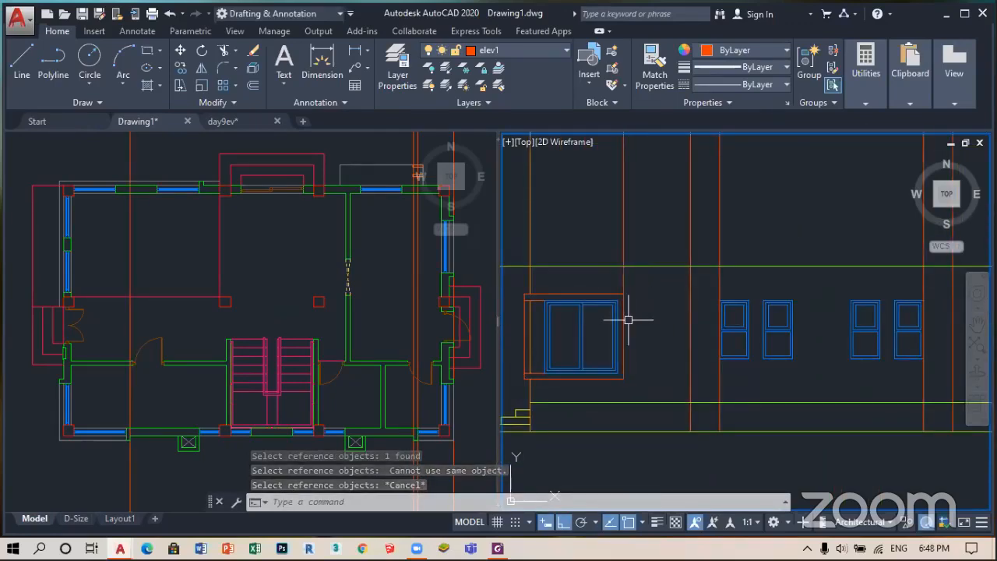
text(f)
key(Return)
scroll(619, 310, up, 2)
click(619, 286)
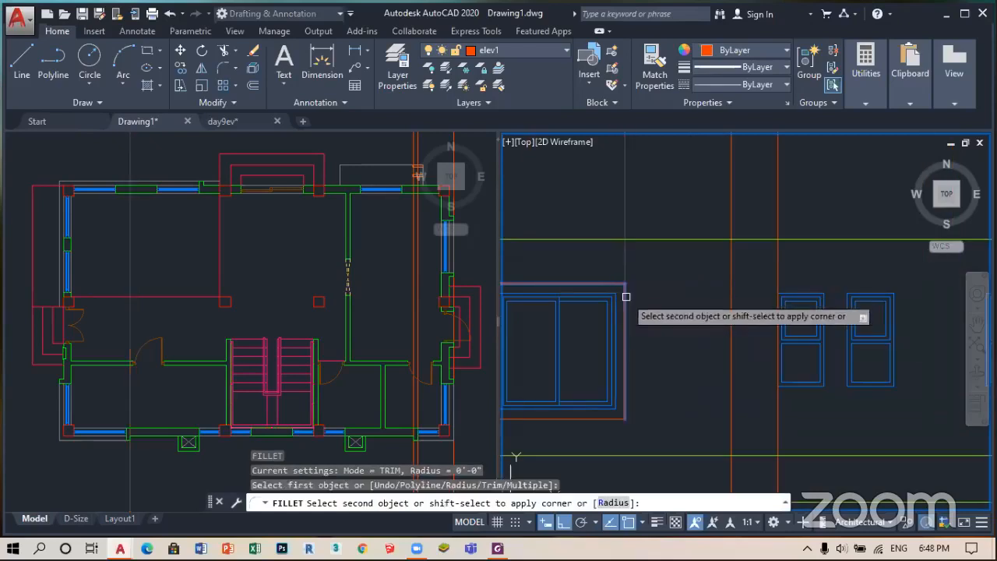
click(624, 290)
scroll(624, 320, down, 6)
scroll(609, 324, up, 3)
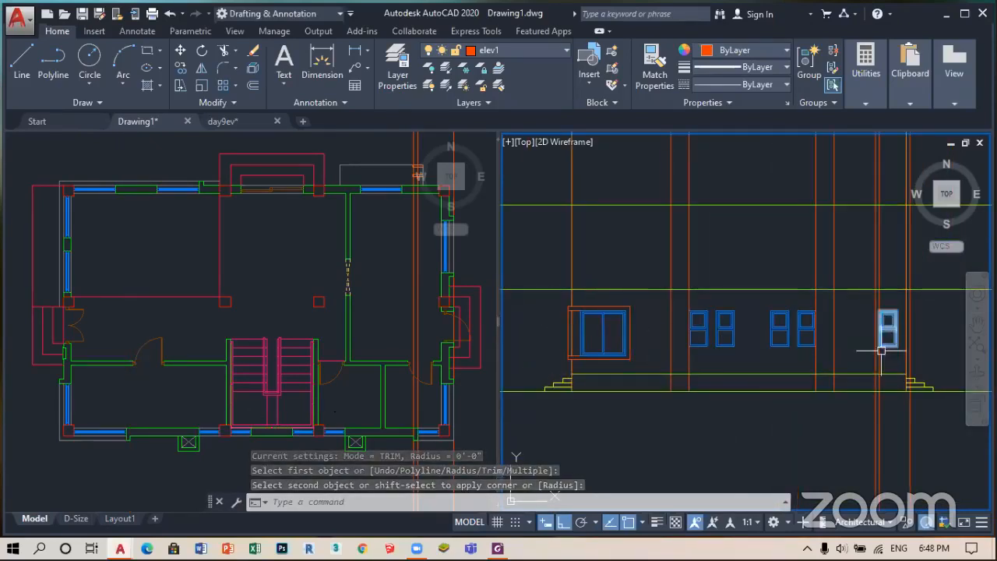
click(457, 415)
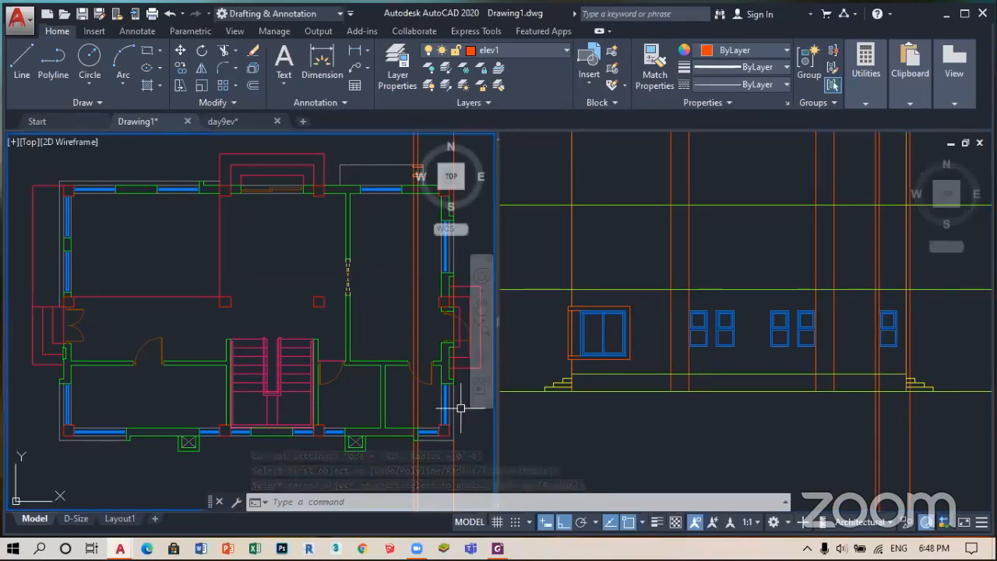
click(841, 420)
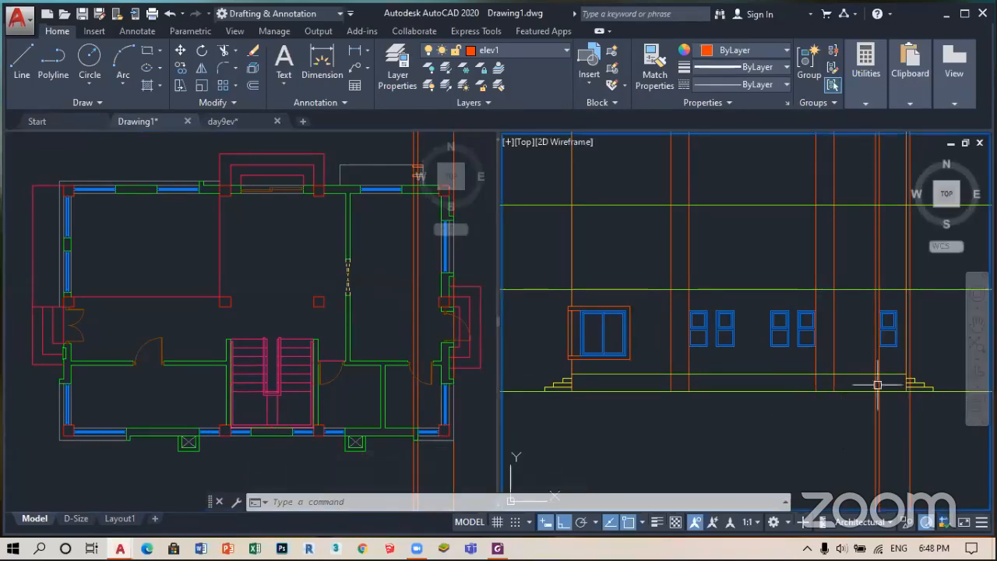
scroll(877, 385, up, 5)
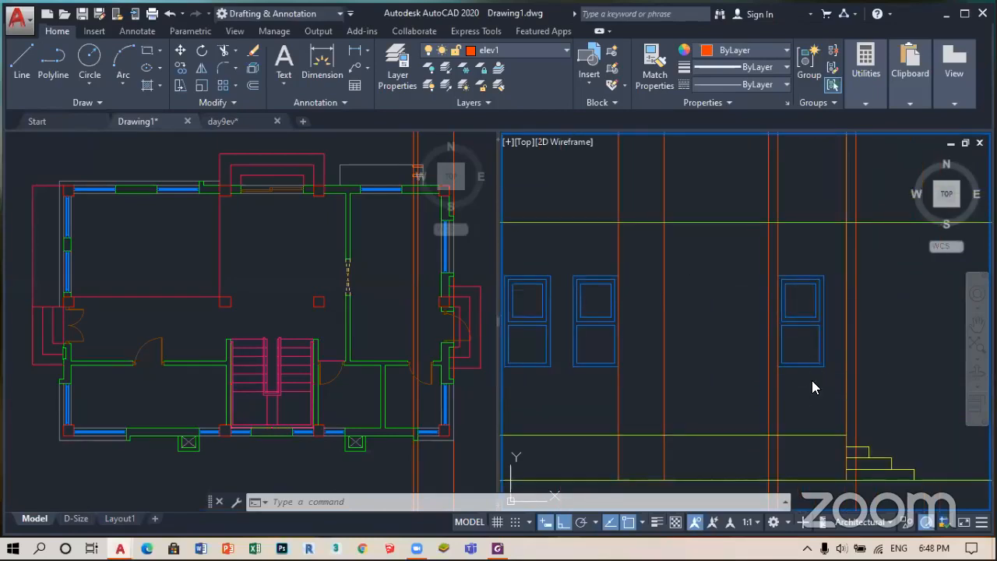
text(l)
key(Return)
scroll(807, 302, up, 2)
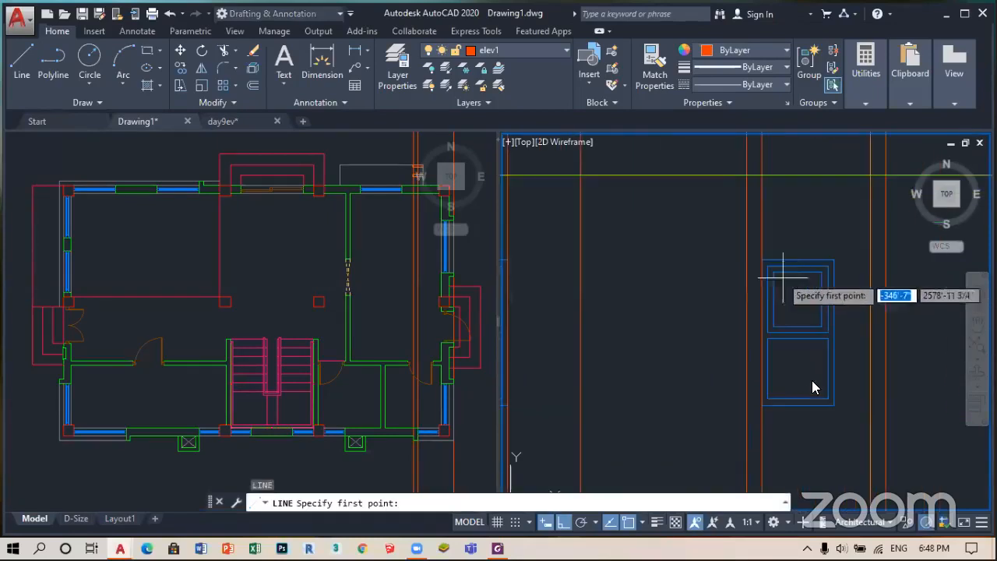
click(746, 257)
key(Escape)
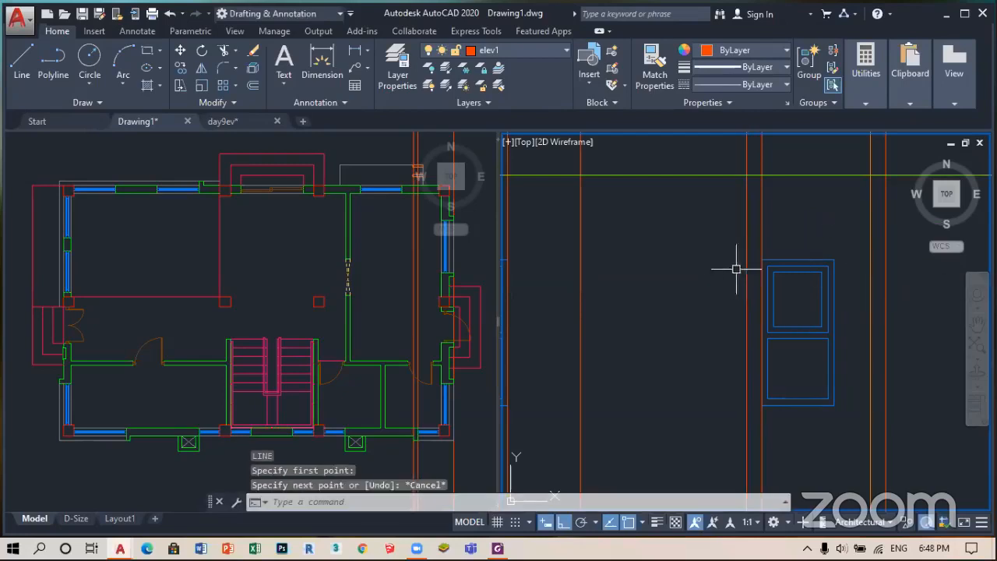
- Draw two 3'-6" horizontal lines from the rightmost window's top-left and bottom-left corners to the outermost vertical line on its right
key(Return)
click(762, 260)
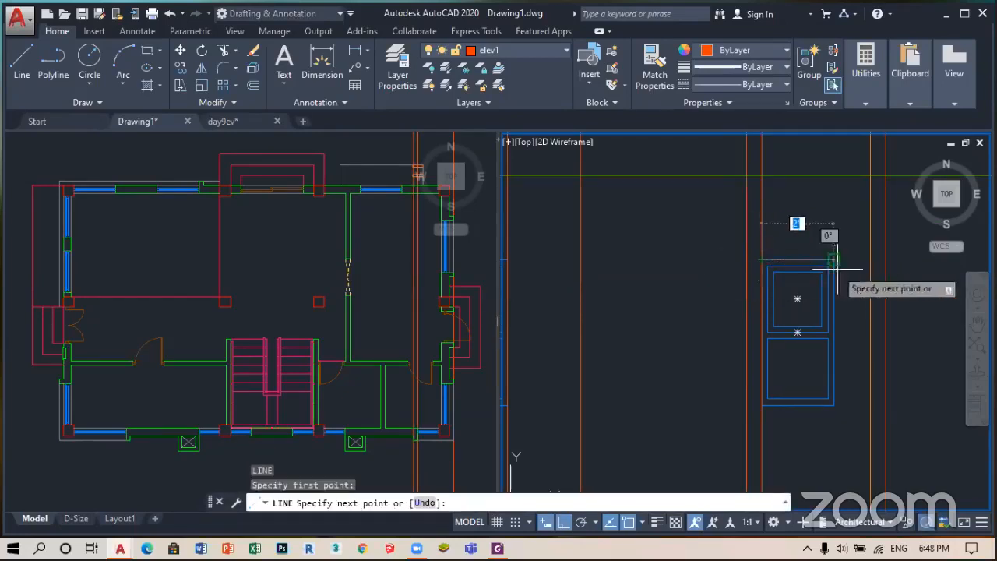
click(885, 260)
key(Return)
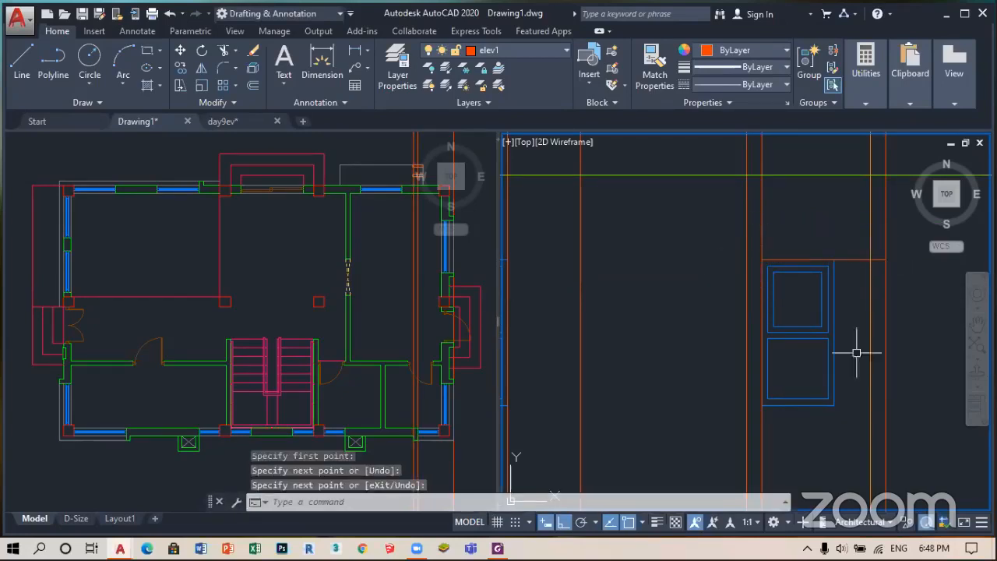
key(Return)
click(762, 406)
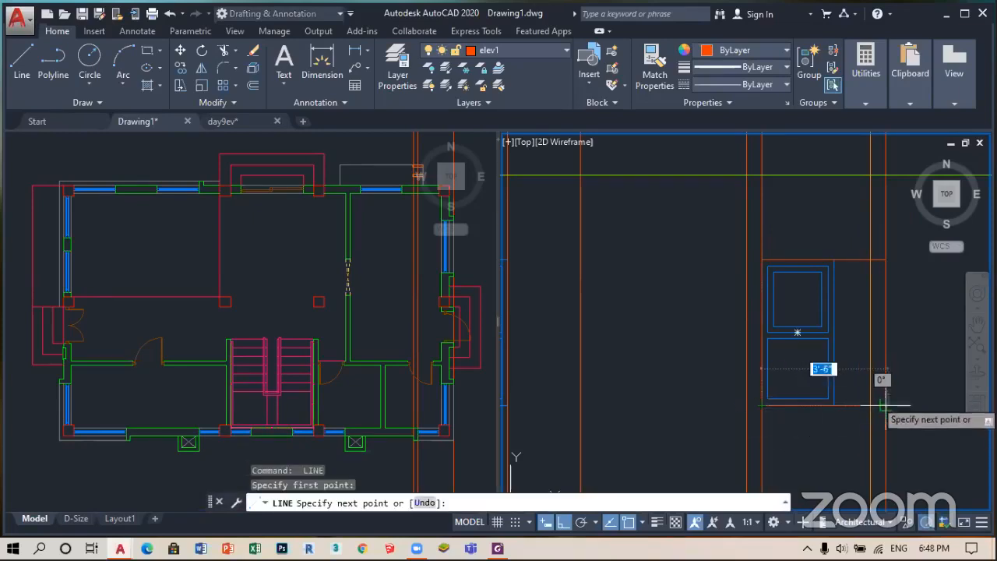
click(885, 405)
key(Return)
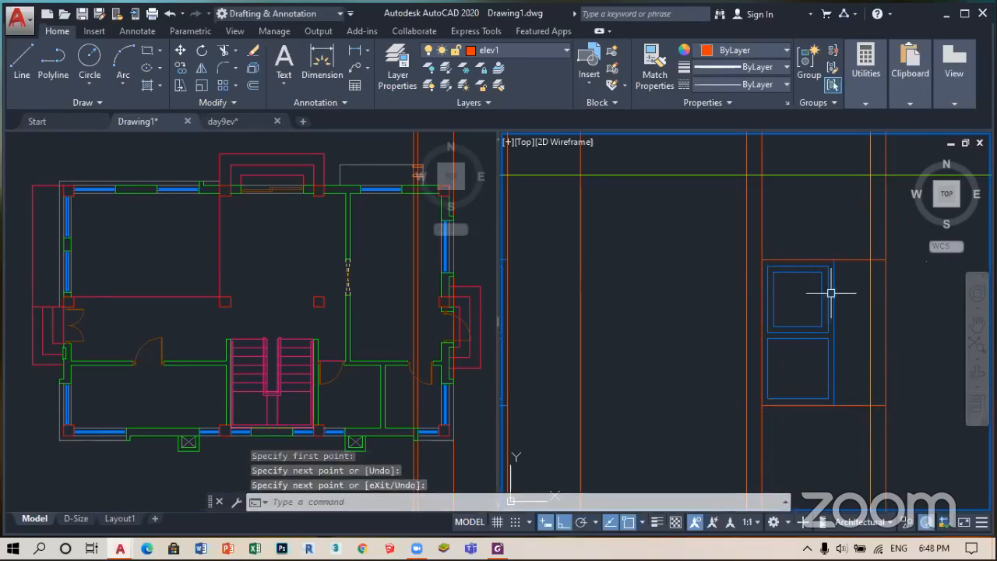
text(ex)
key(Return)
key(Return)
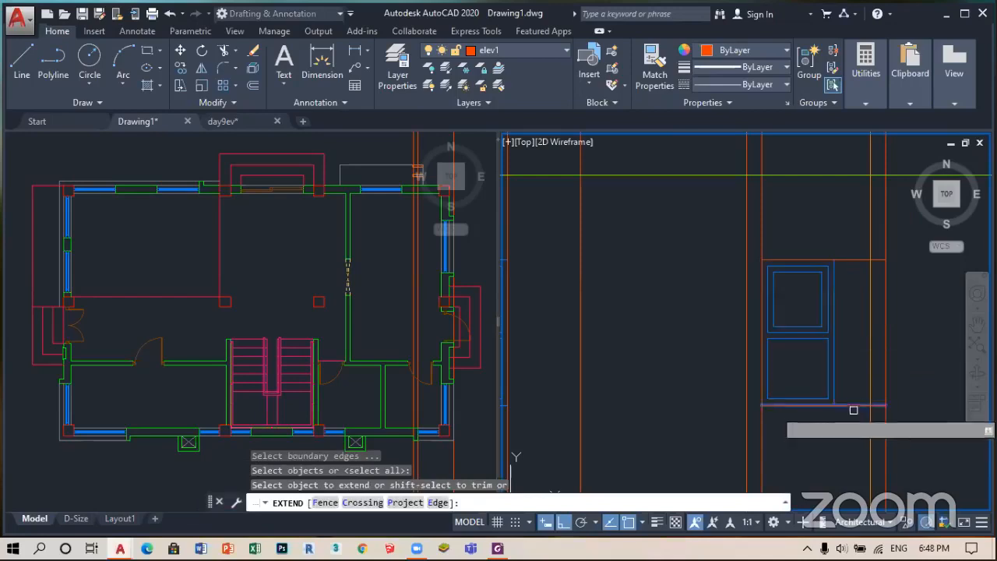
key(Escape)
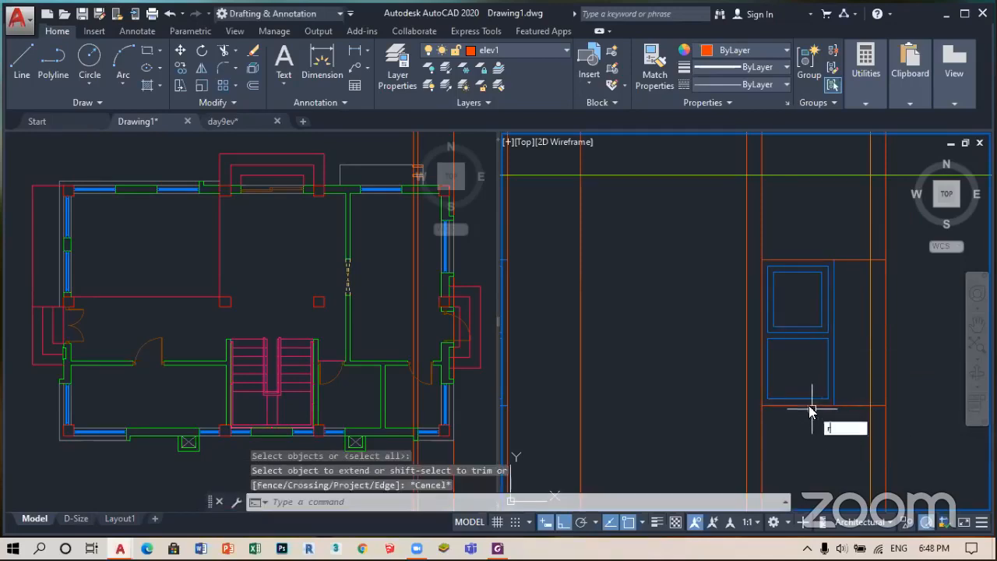
key(Escape)
- Extend the two horizontal lines at the rightmost window leftward to the nearby outer vertical projection line
text(ex)
key(Return)
click(748, 403)
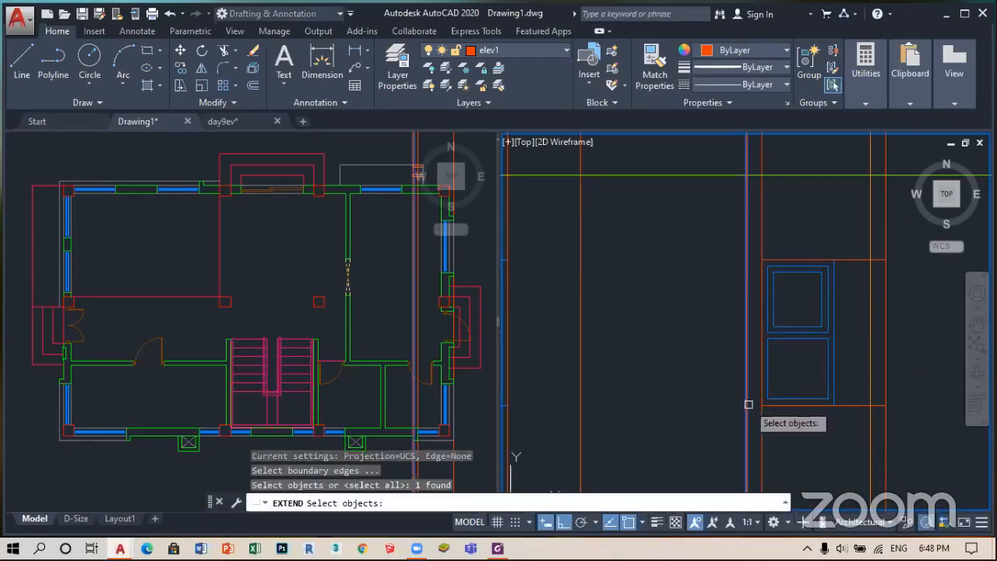
key(Return)
click(850, 406)
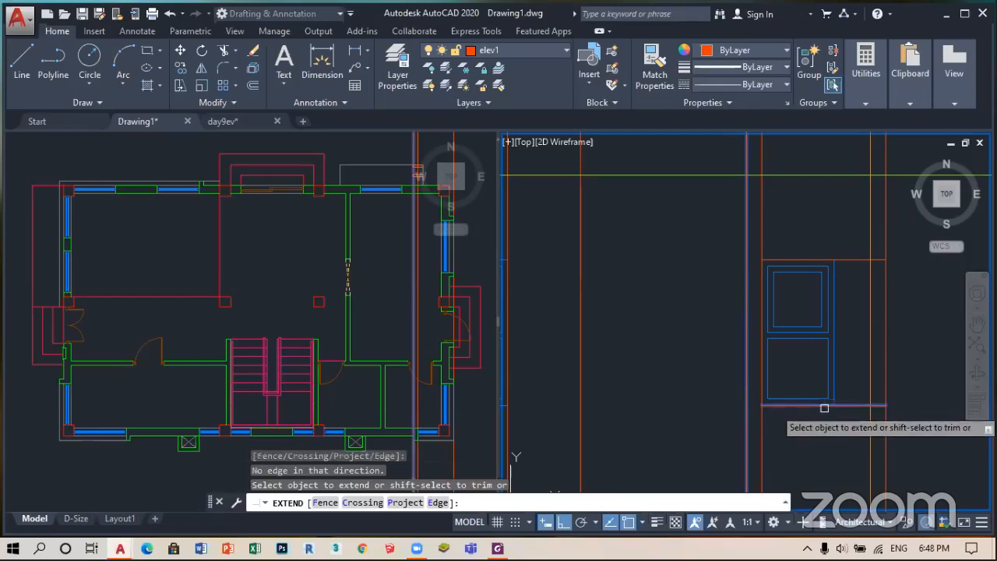
click(778, 405)
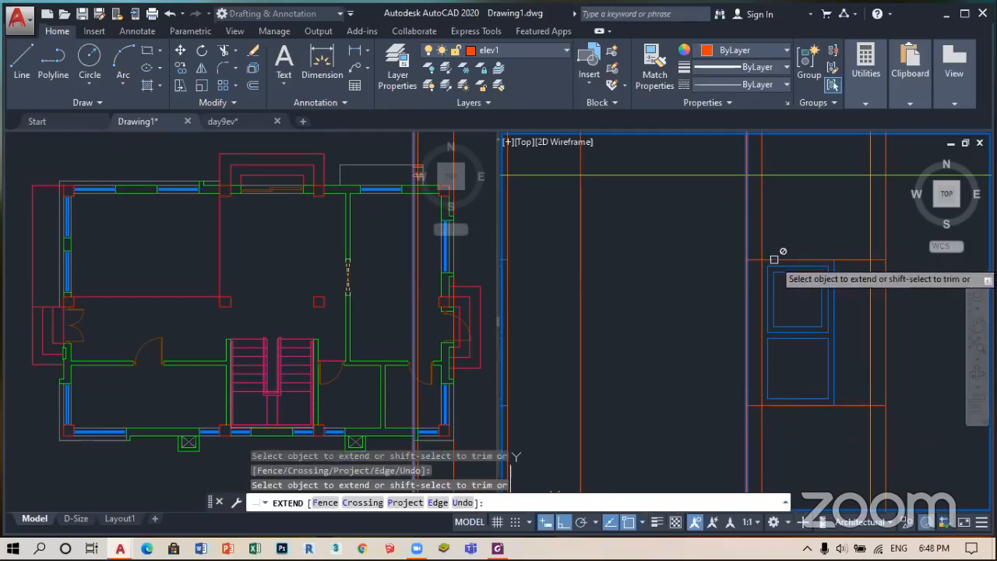
- Offset the two horizontal lines at the rightmost window 5" outward, one below and one above the window
key(Escape)
scroll(695, 305, down, 3)
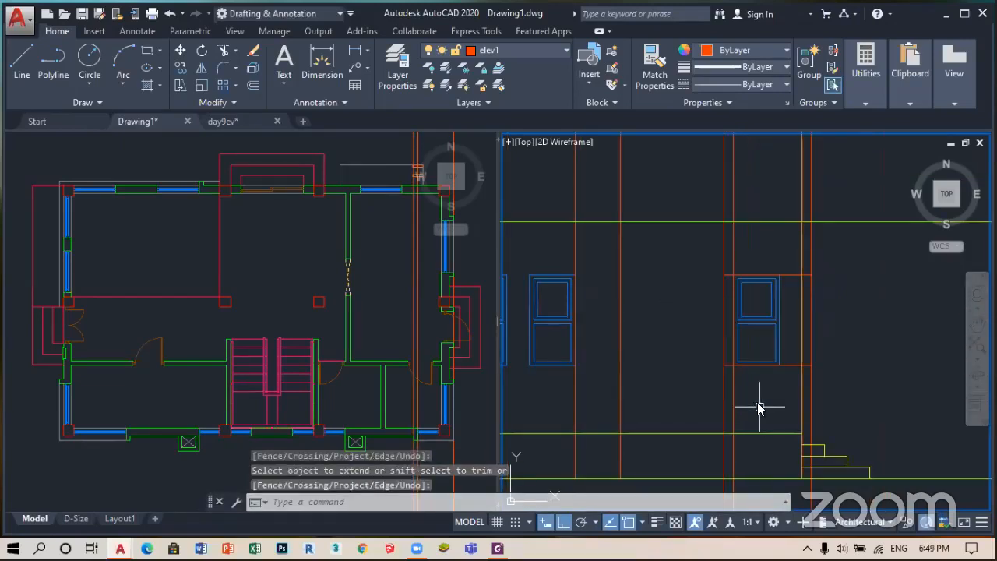
text(o)
key(Return)
text(5)
key(Return)
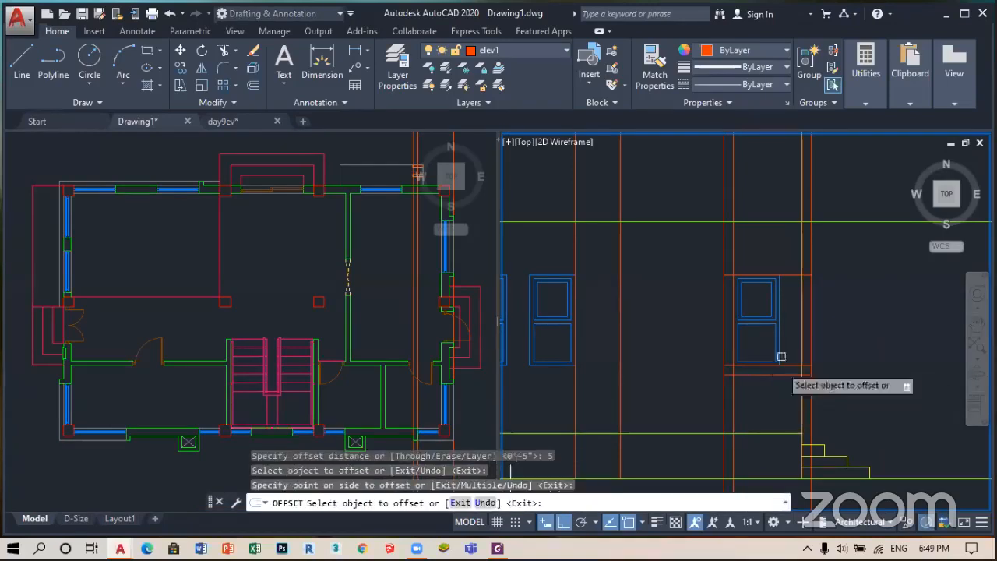
click(794, 272)
click(802, 280)
key(Return)
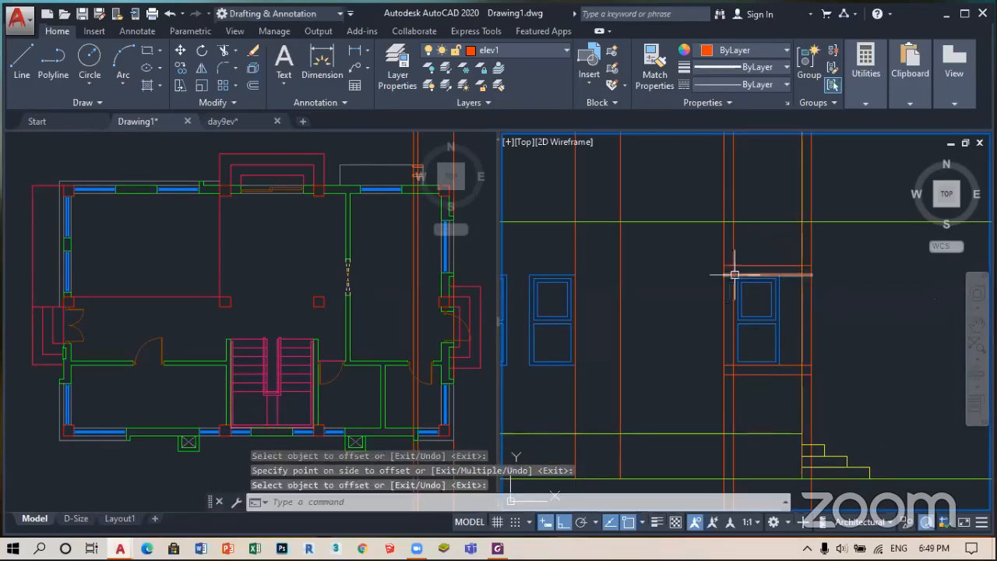
- Fillet the outer and inner top-left corners of the rightmost window's frame into sharp corners
scroll(735, 274, up, 3)
text(f)
key(Return)
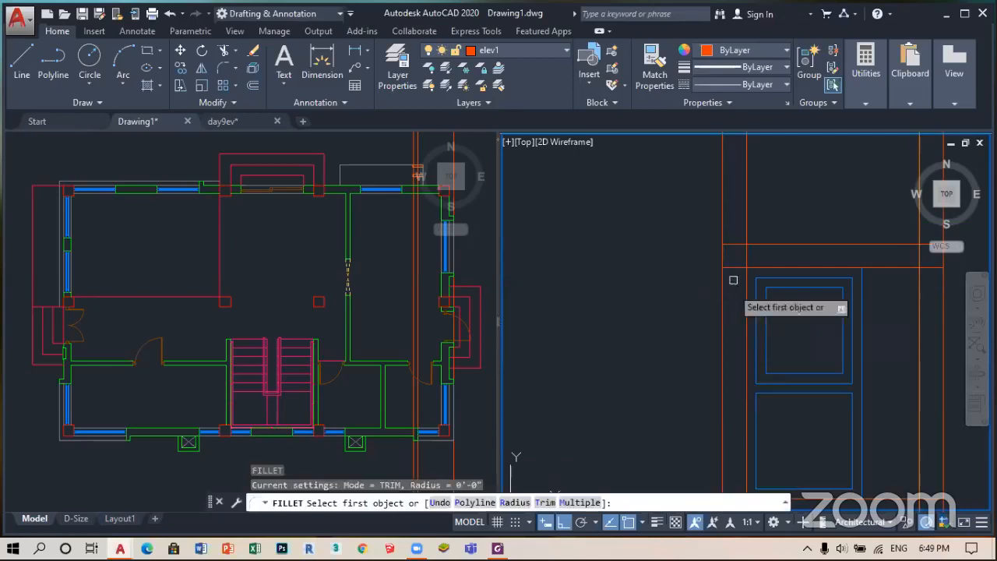
click(722, 267)
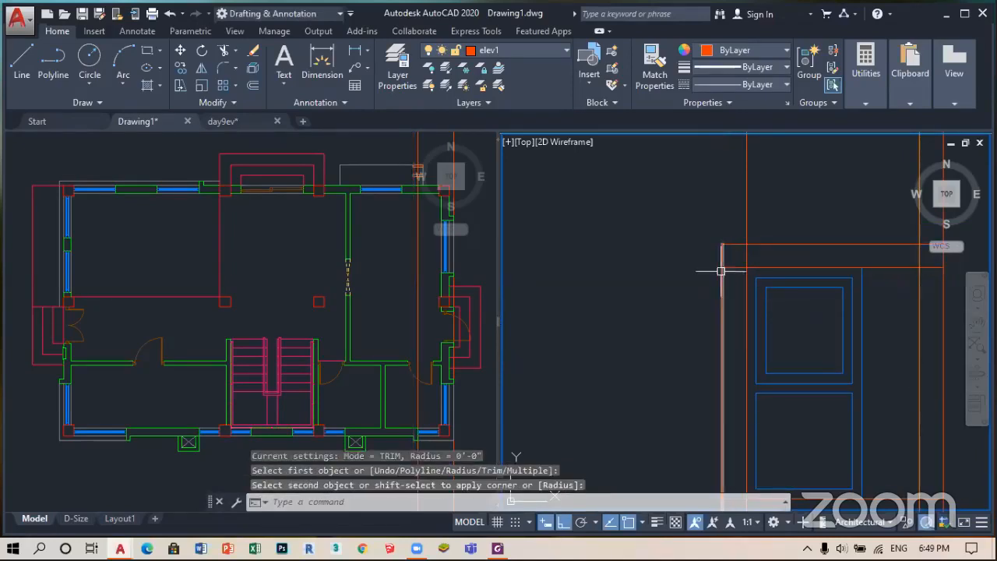
key(Return)
click(756, 270)
click(756, 269)
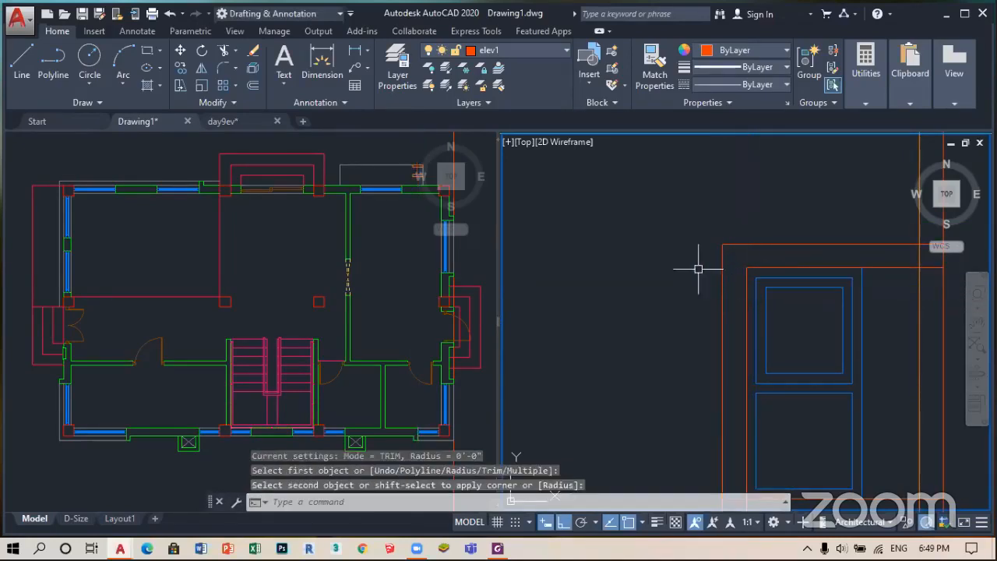
- Fillet the inner and outer bottom-left corners of the rightmost window's frame into sharp corners
scroll(669, 273, down, 4)
scroll(703, 392, up, 6)
key(Return)
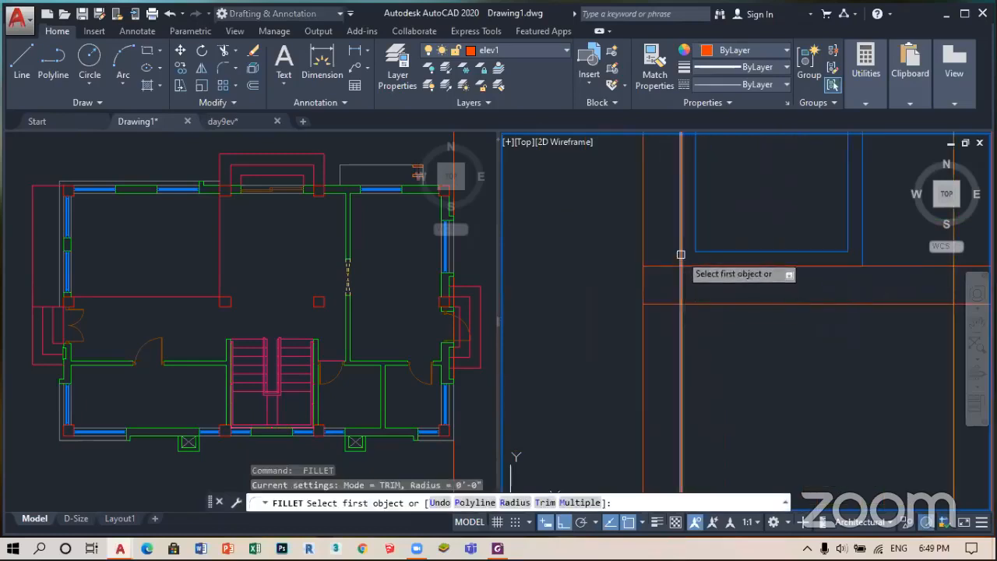
click(697, 266)
click(681, 258)
key(Return)
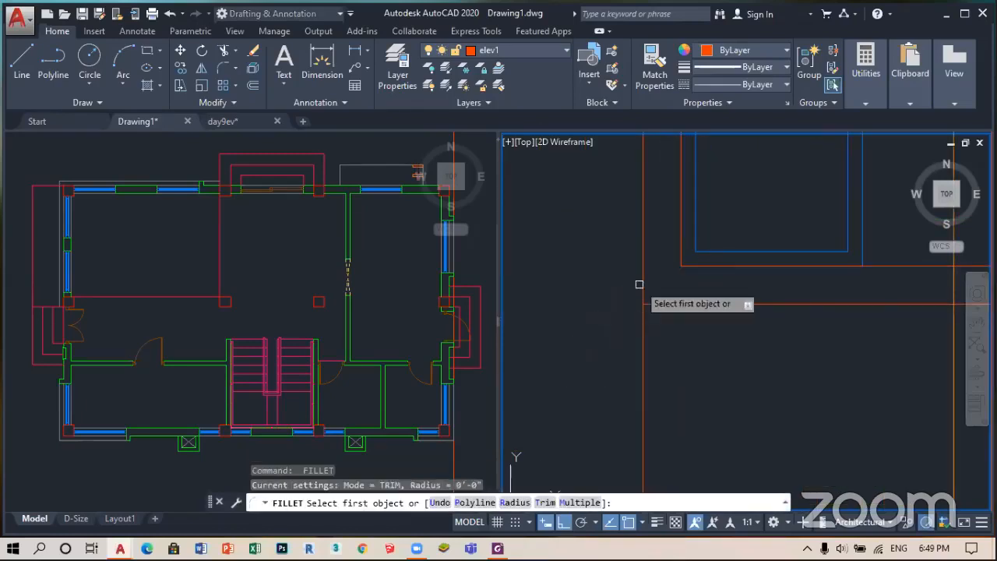
click(644, 284)
click(661, 304)
scroll(550, 364, down, 4)
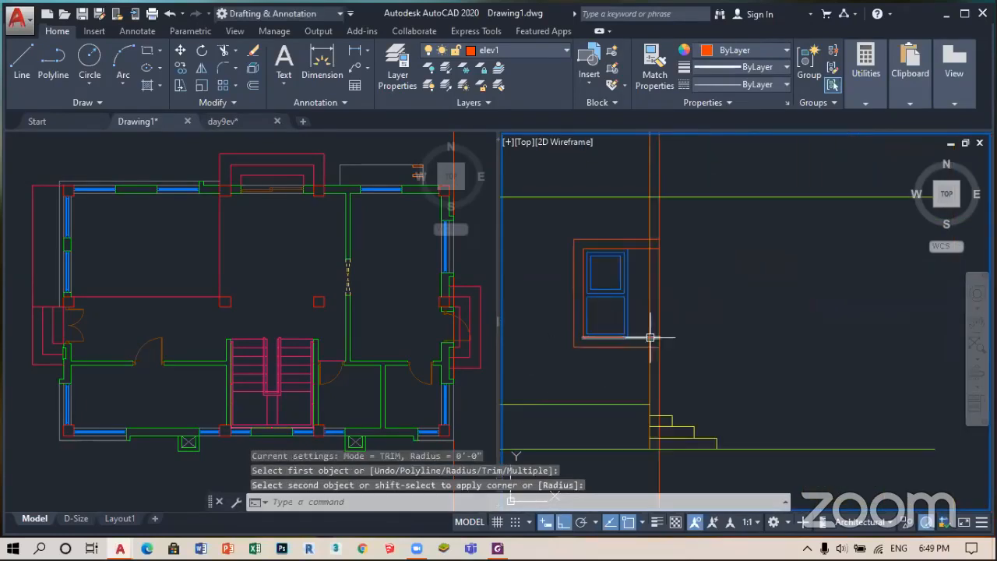
- Fillet the frame's outermost vertical line with its outer top and bottom edges to close the right side of the rightmost window's frame
scroll(651, 337, up, 2)
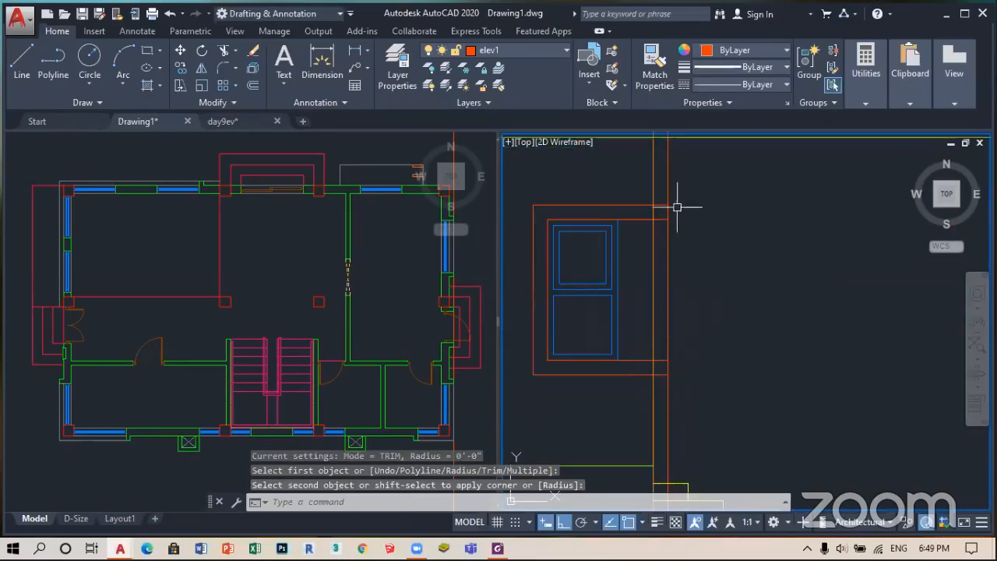
scroll(677, 207, up, 2)
key(Return)
click(652, 211)
click(663, 222)
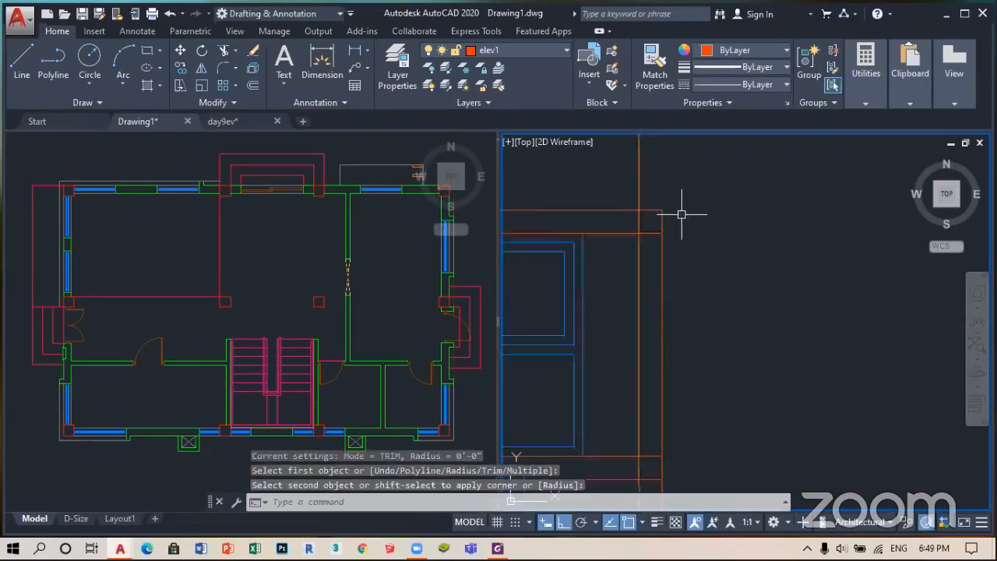
scroll(684, 216, down, 2)
scroll(685, 394, up, 4)
key(Return)
click(643, 362)
click(646, 351)
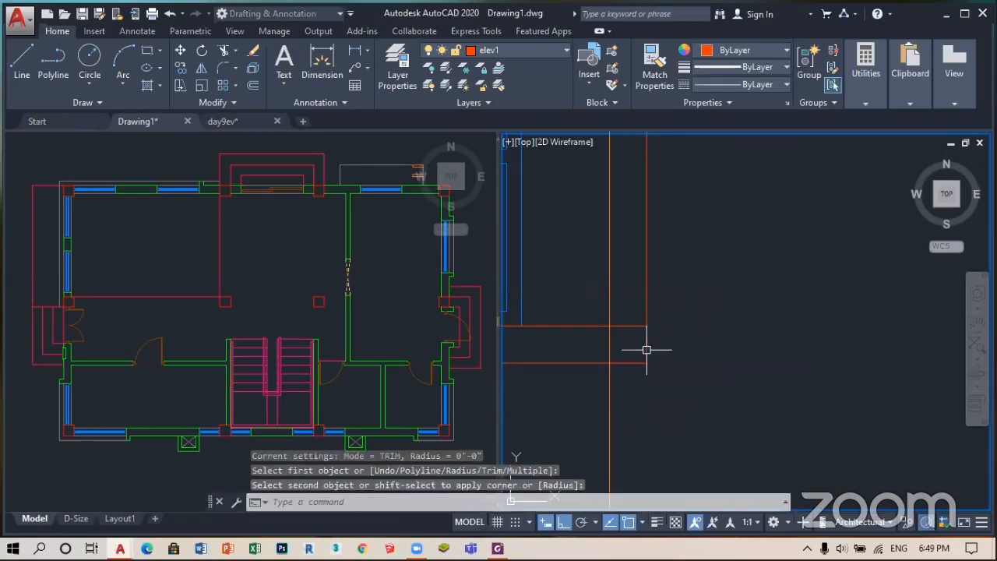
- Trim the building's right wall line where it crosses the top and bottom bands of the rightmost window's frame
scroll(690, 372, down, 3)
scroll(691, 343, up, 2)
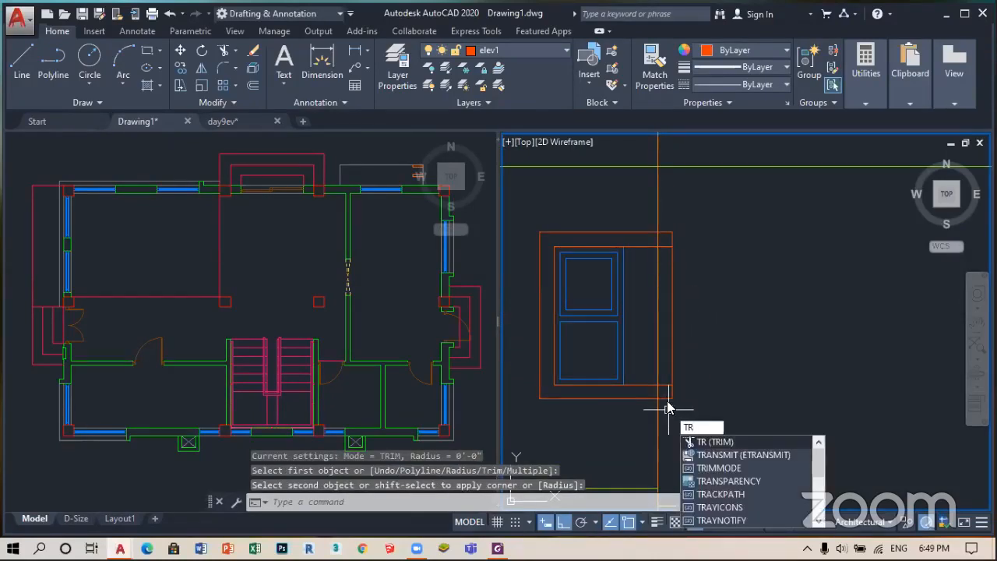
key(Return)
key(Return)
scroll(659, 401, up, 2)
scroll(666, 381, down, 1)
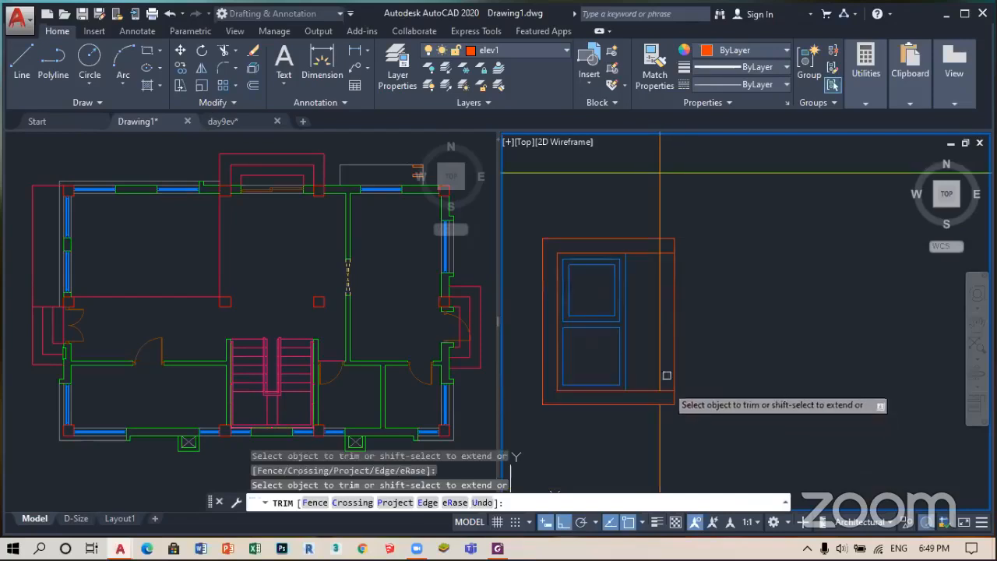
scroll(645, 243, down, 1)
scroll(653, 276, down, 1)
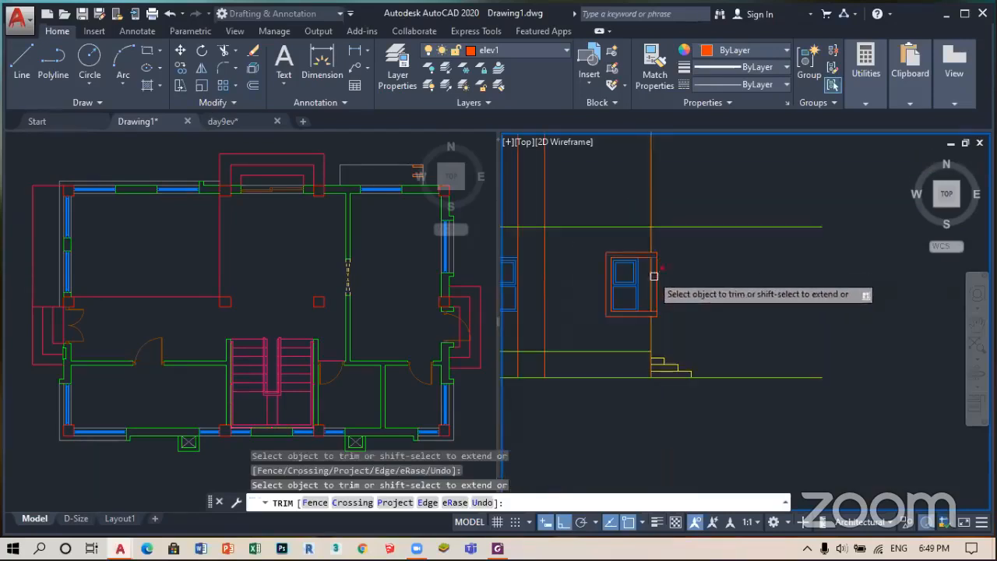
key(Return)
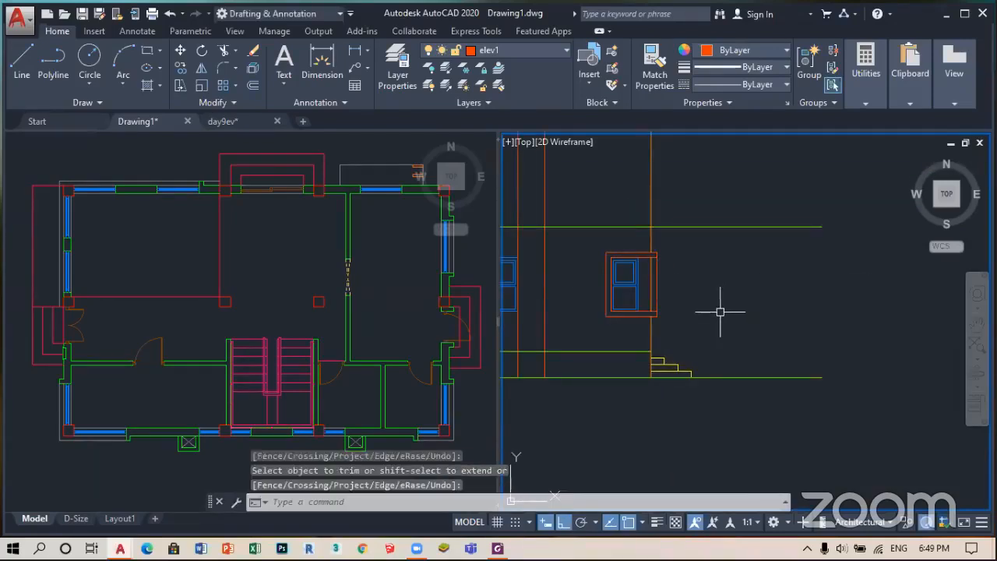
scroll(691, 331, down, 3)
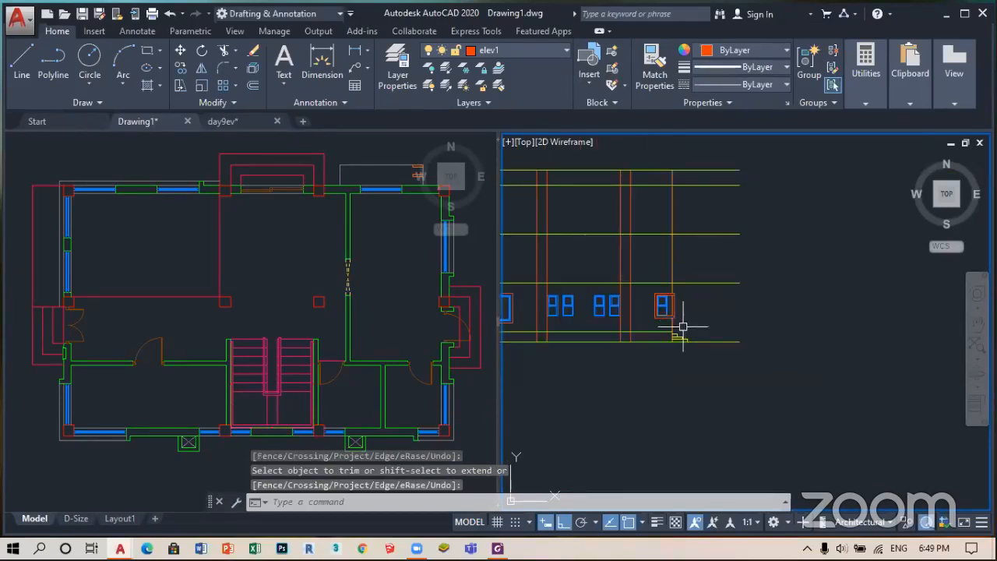
scroll(682, 327, down, 3)
scroll(545, 350, up, 5)
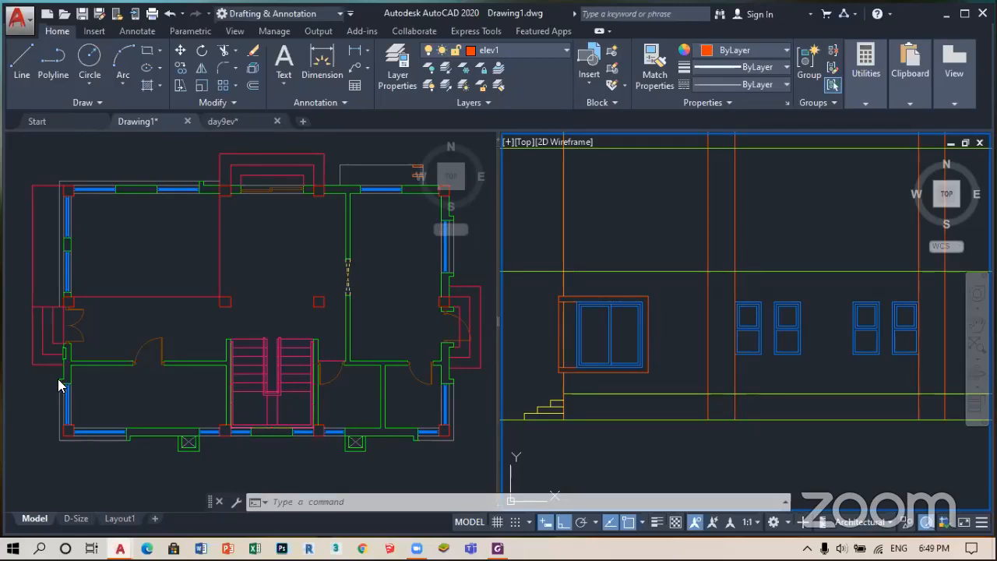
scroll(583, 329, up, 4)
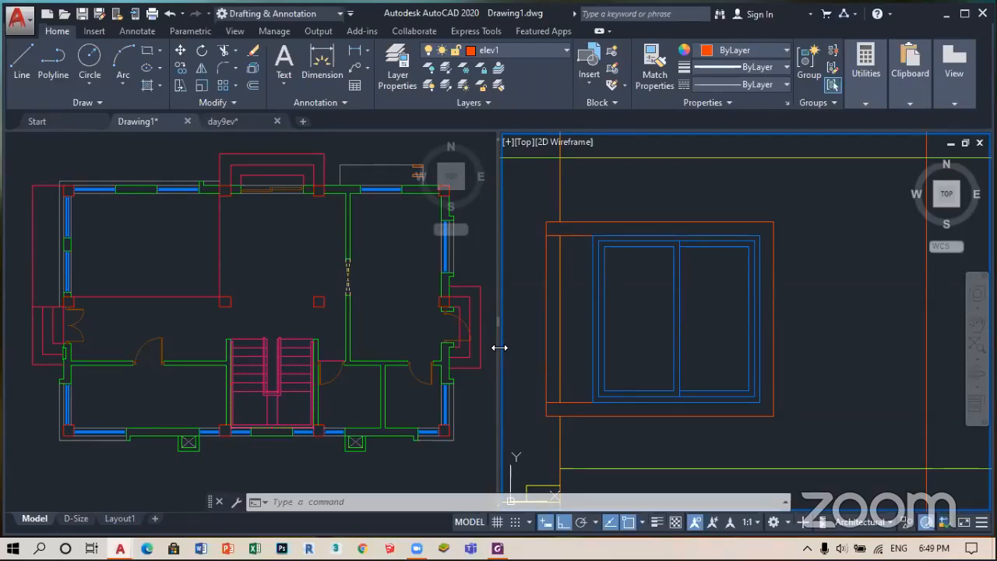
text(TR)
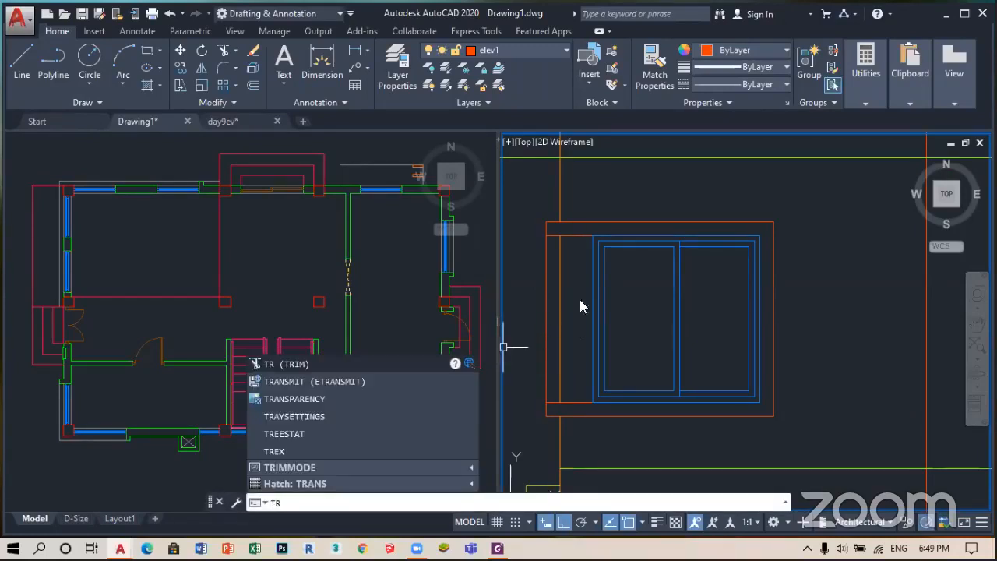
key(Return)
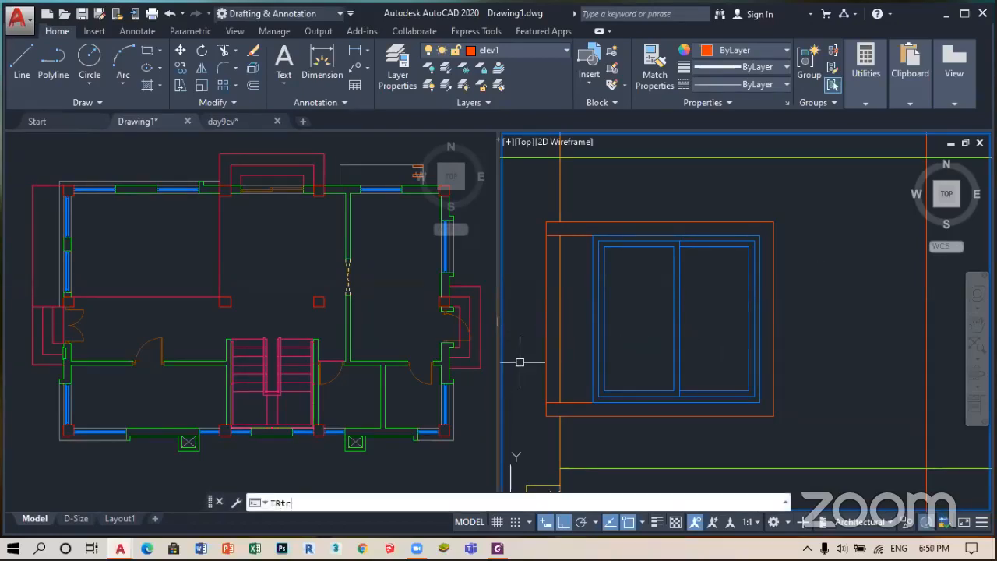
key(Return)
click(548, 330)
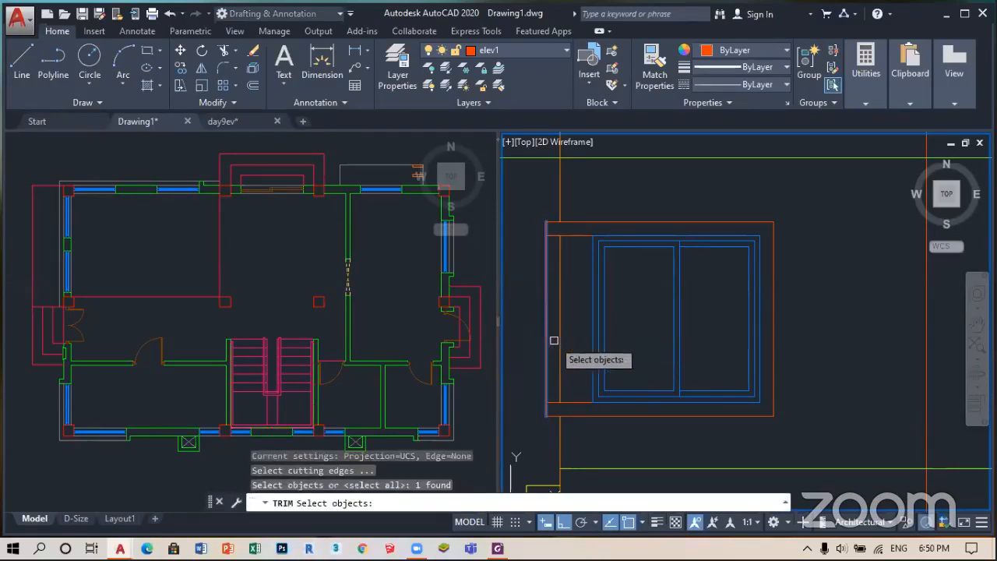
key(Escape)
- Trim the outer vertical edges between the top and bottom bands of the large window's and rightmost window's frames
text(tr)
key(Return)
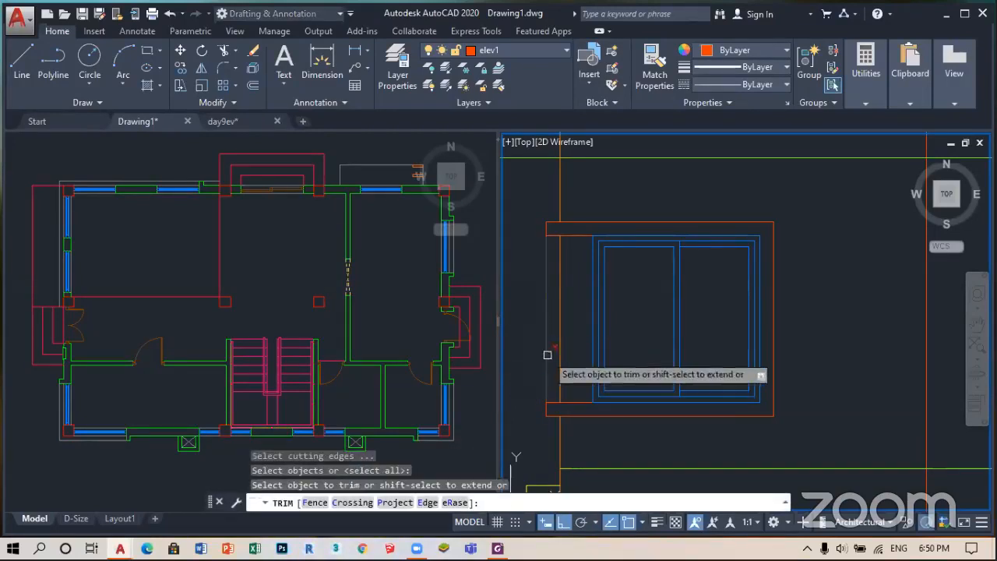
scroll(541, 336, down, 4)
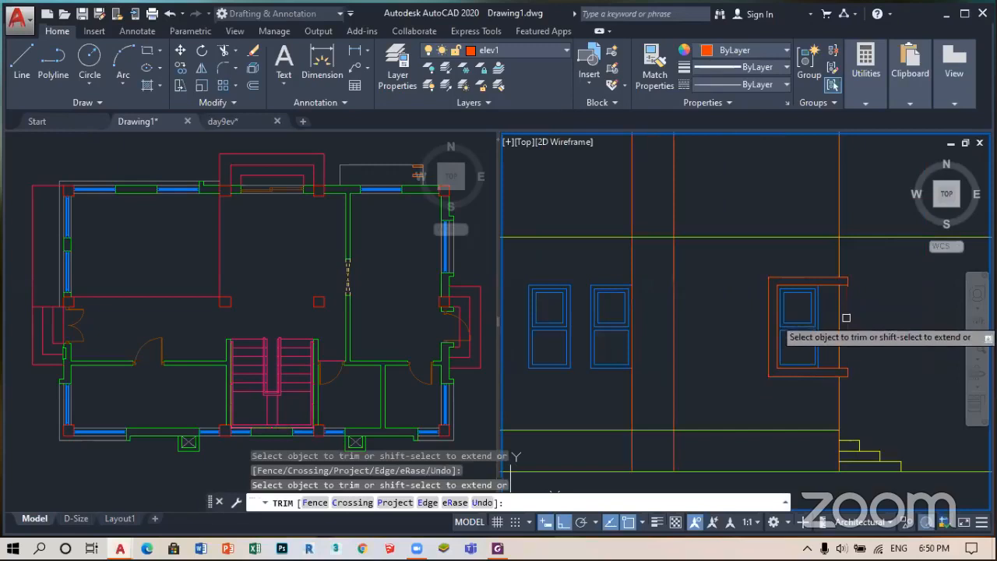
scroll(845, 311, down, 3)
key(Return)
- Offset the wall line segments between the frame bands 5" outward at the large window and at the rightmost window
scroll(757, 262, down, 2)
scroll(635, 290, up, 6)
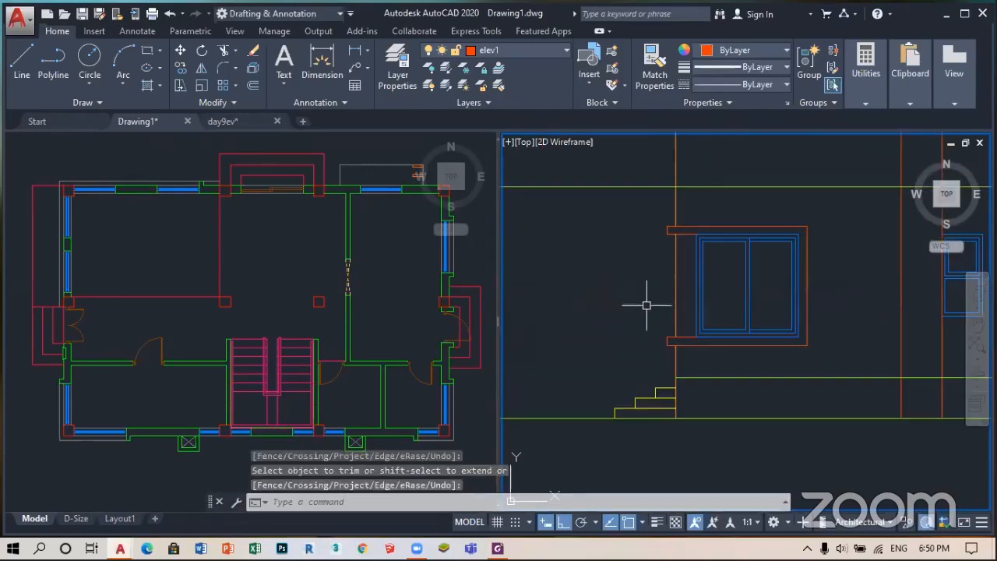
text(o)
key(Return)
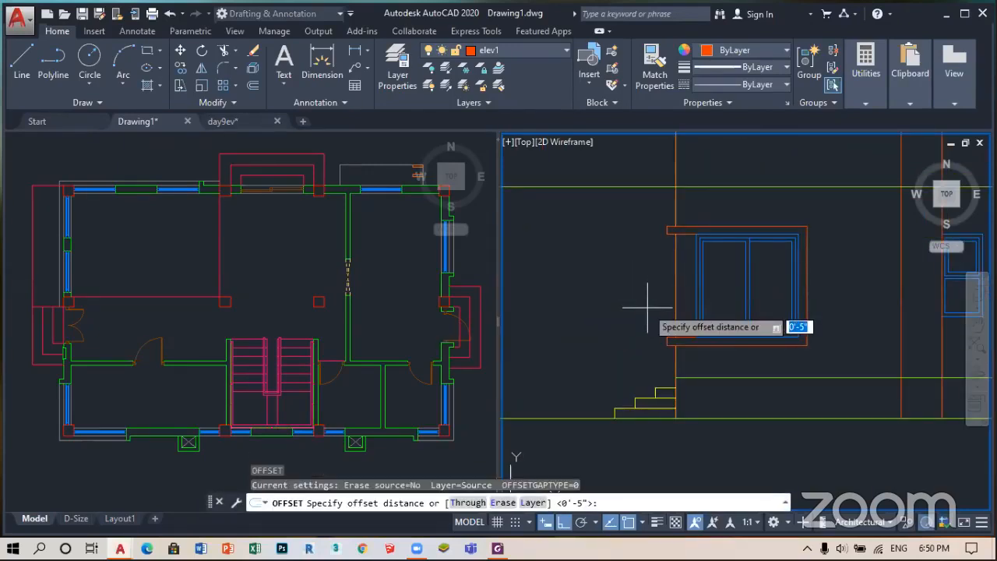
text(5)
key(Return)
click(670, 279)
click(654, 282)
scroll(596, 289, down, 6)
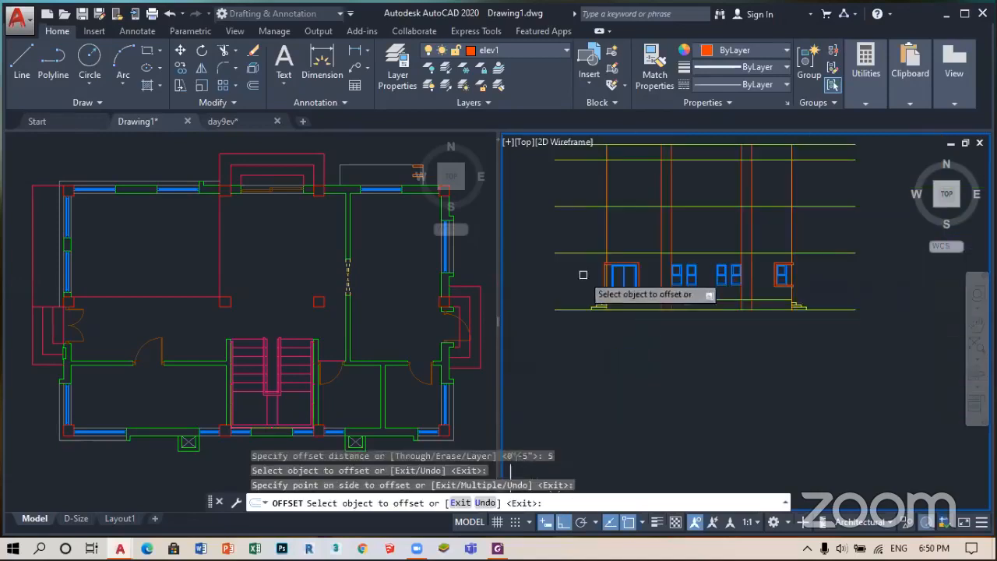
scroll(763, 274, up, 4)
click(832, 265)
click(896, 262)
key(Return)
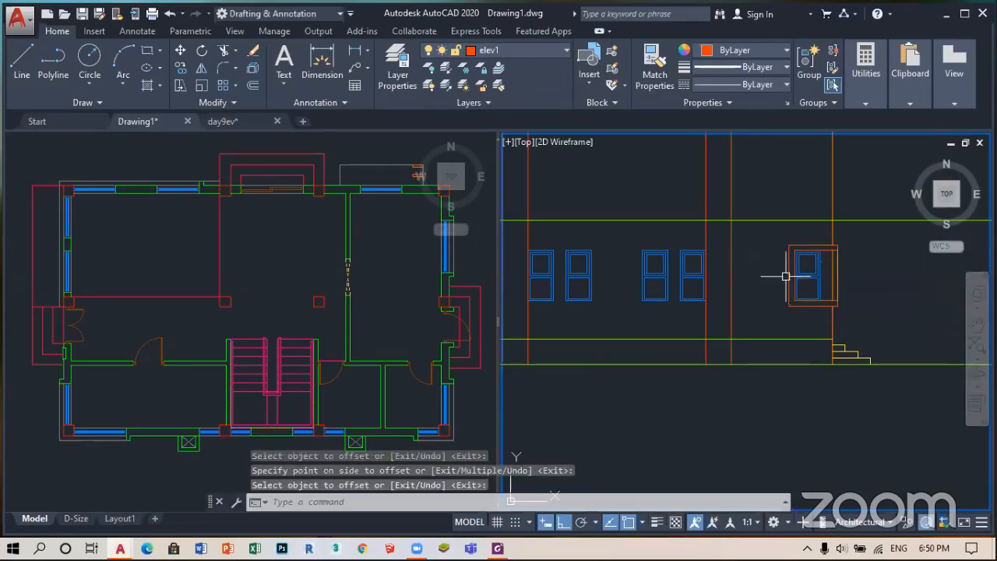
- Match the properties of the yellow entrance step line onto the offset outer vertical lines of both window frames
scroll(786, 275, down, 4)
scroll(614, 289, up, 8)
text(ma)
key(Return)
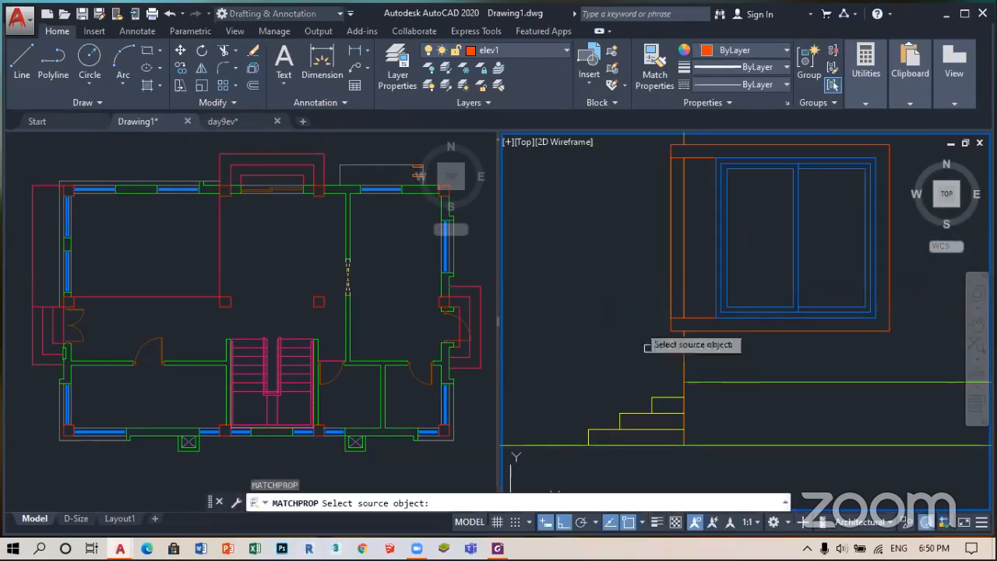
click(660, 397)
scroll(597, 324, down, 6)
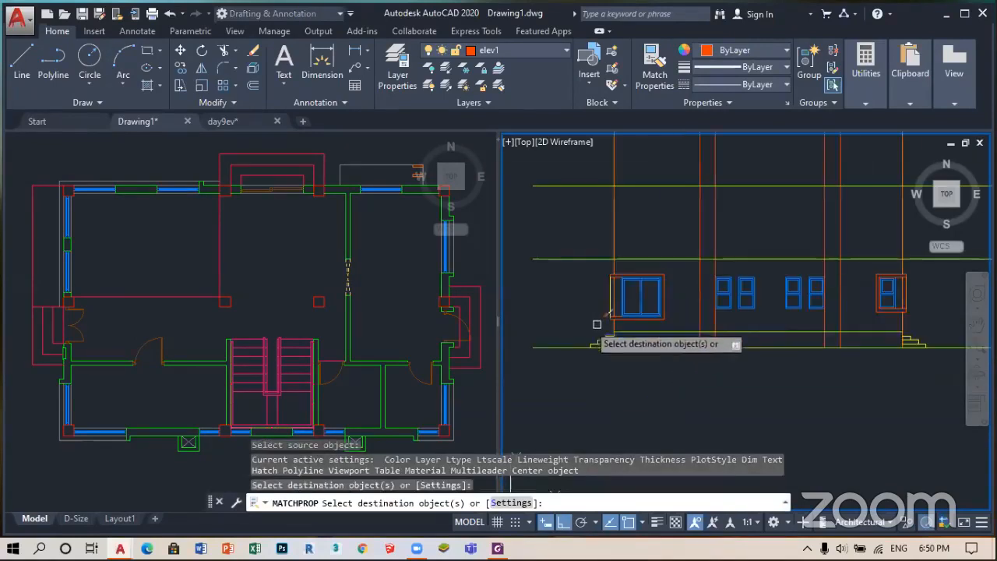
scroll(895, 277, up, 3)
click(897, 277)
scroll(896, 278, down, 5)
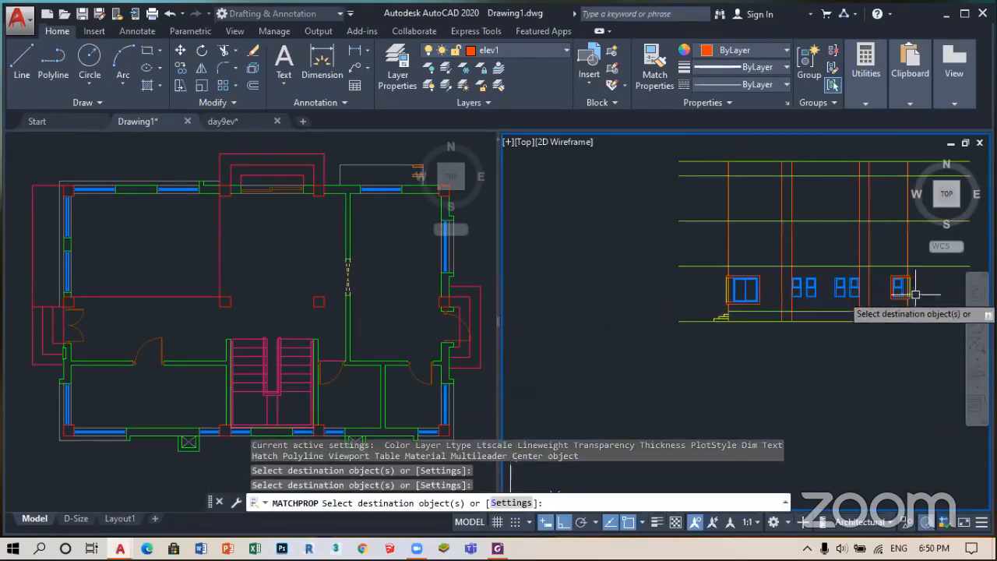
key(Return)
scroll(736, 289, up, 5)
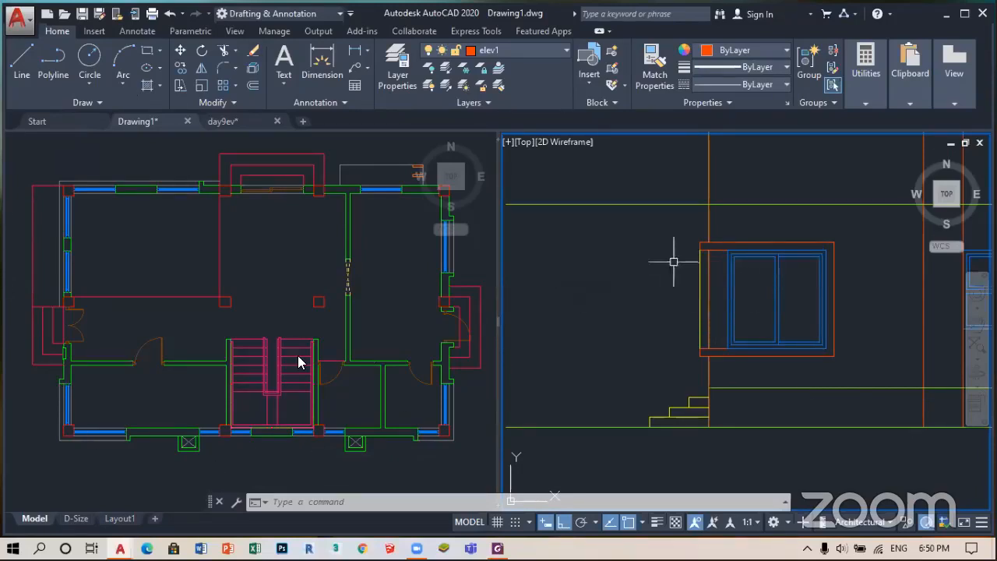
scroll(701, 377, up, 3)
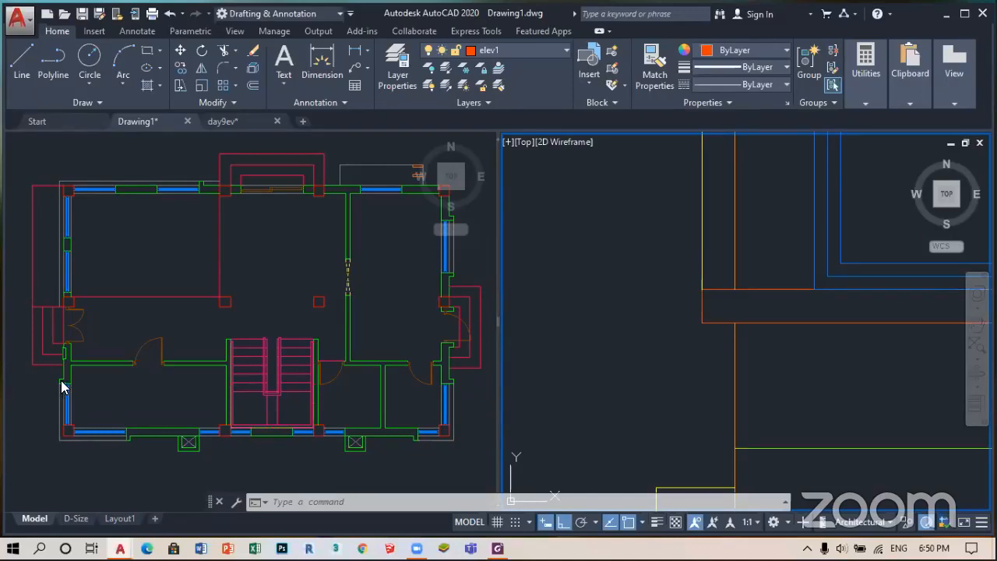
scroll(555, 314, down, 3)
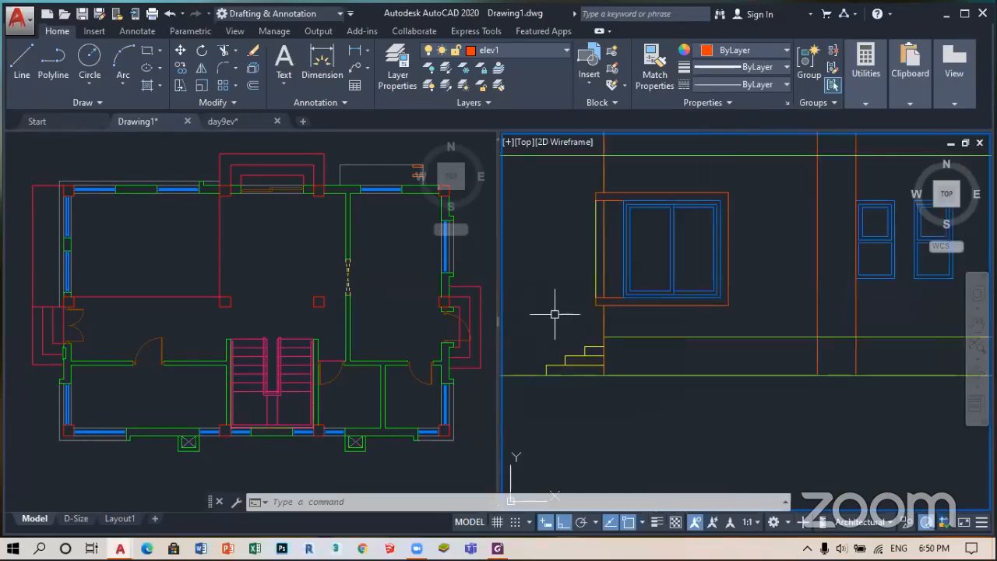
scroll(544, 379, down, 3)
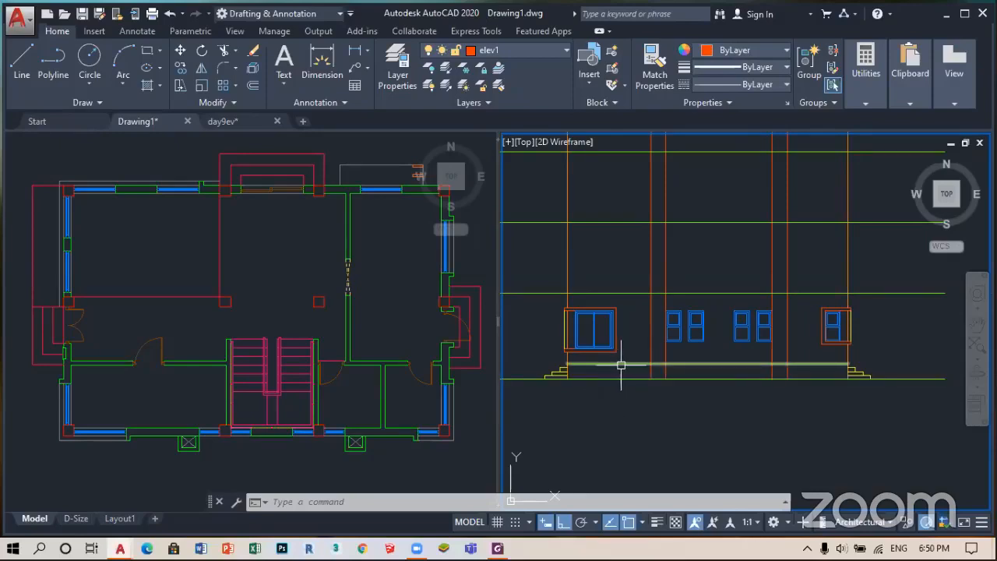
- Check the wall base and entrance steps against north elev.pdf in Foxit PhantomPDF, and return to the AutoCAD drawing
mouse_move(621, 363)
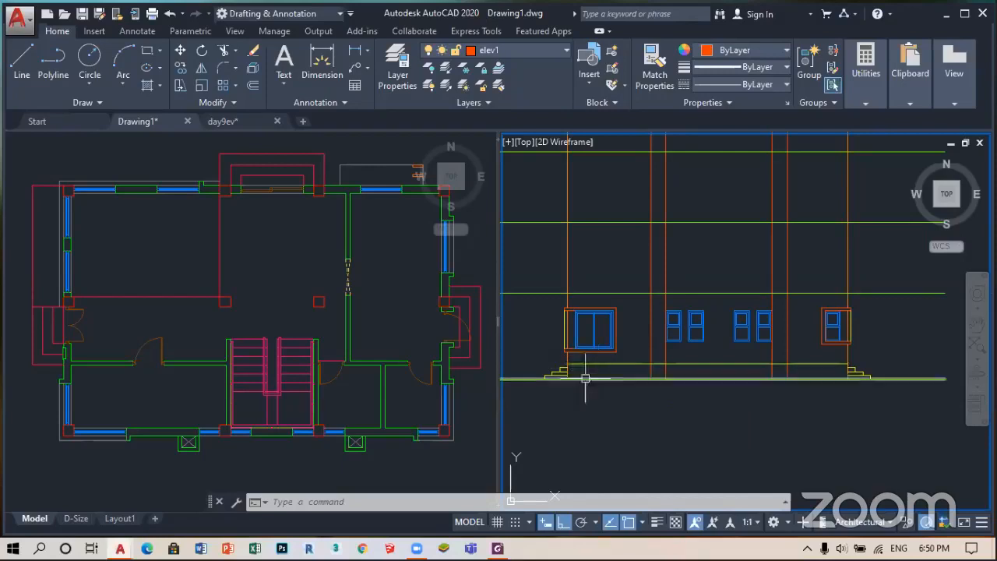
scroll(595, 369, up, 2)
scroll(595, 369, up, 2)
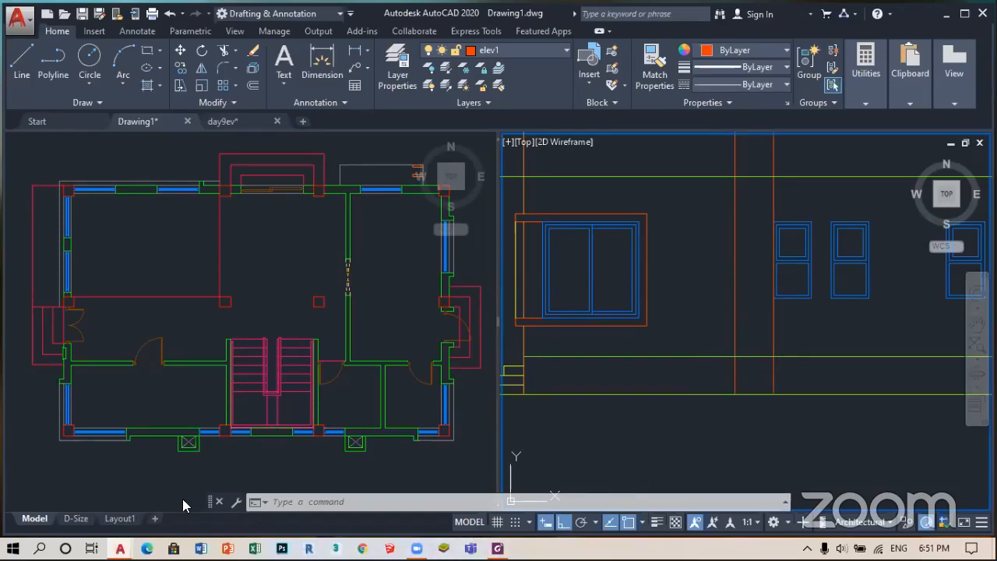
click(498, 548)
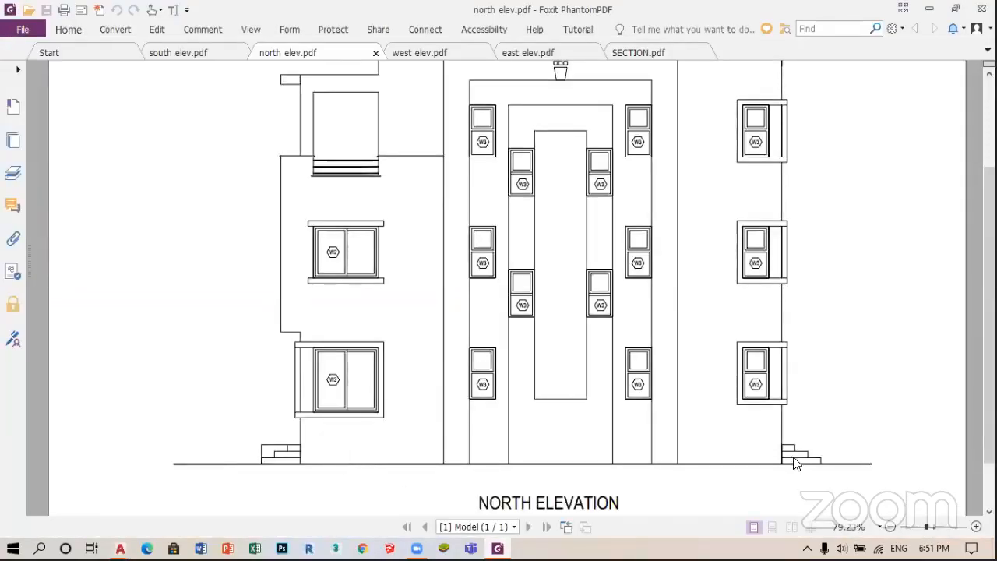
key(alt+Tab)
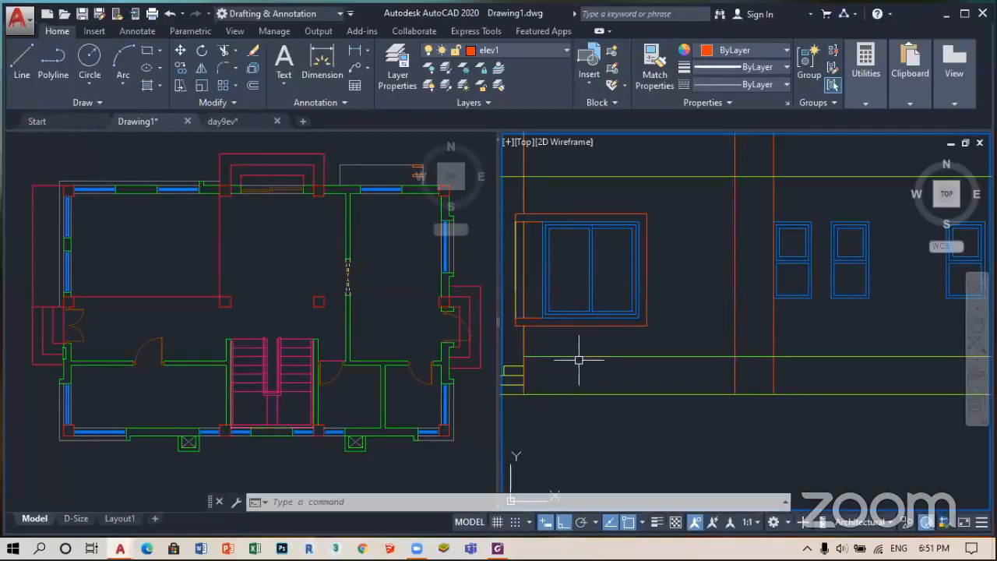
- Erase the horizontal plinth line above the ground line between the two entrance steps, and undo the erasure
scroll(579, 356, down, 2)
click(813, 359)
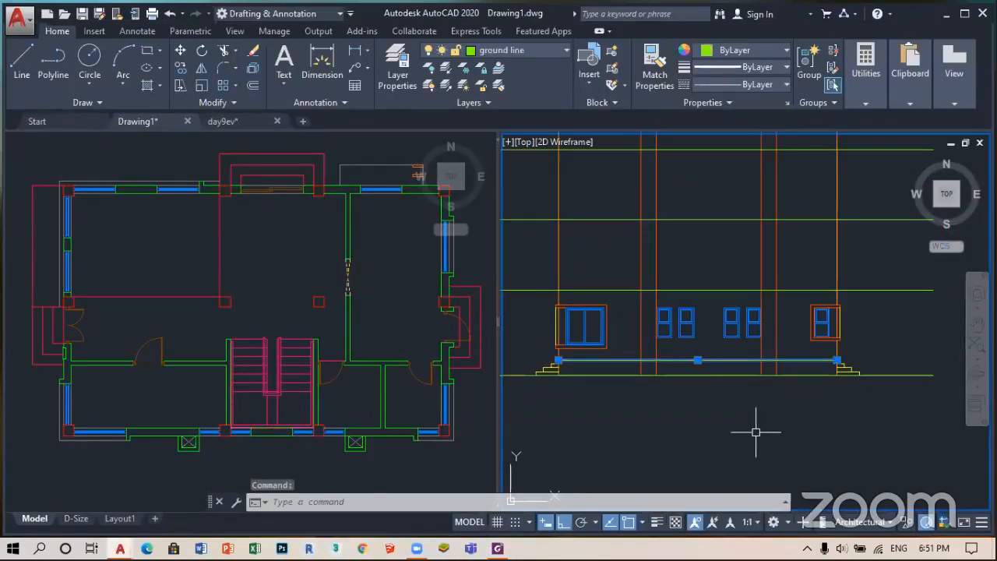
key(Delete)
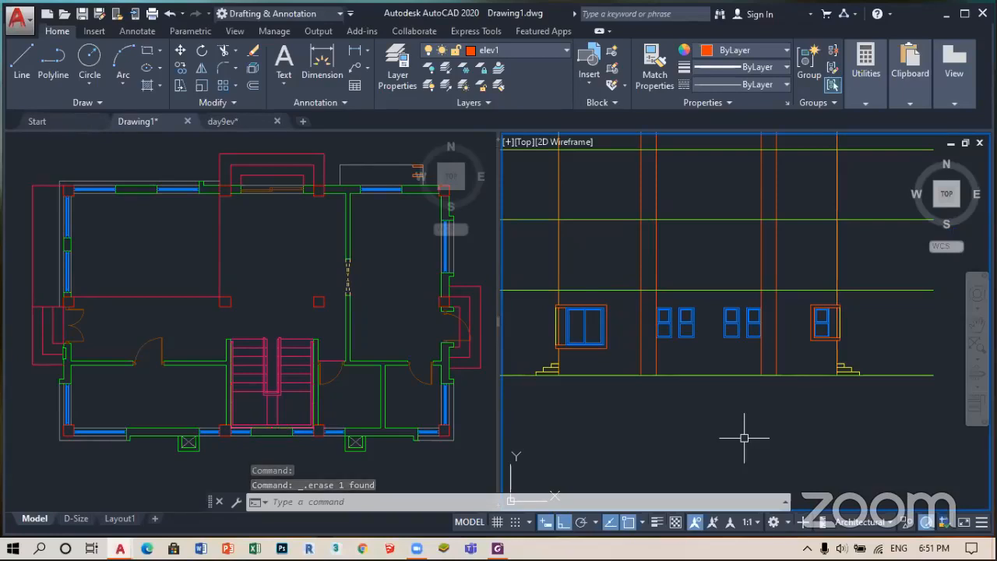
key(ctrl+z)
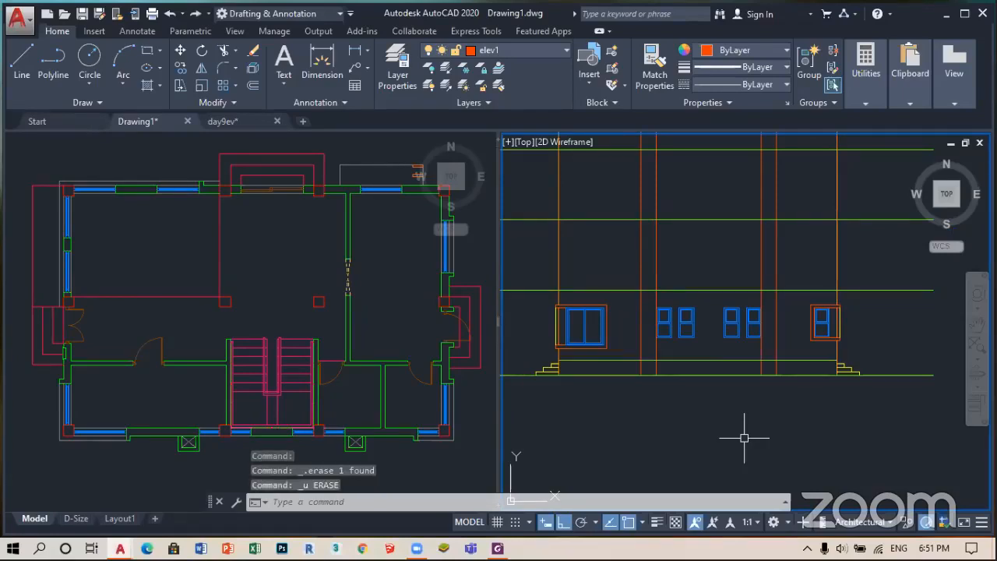
- Hatch the strip between the ground line and the plinth line beneath the large window with the GRAVEL pattern
scroll(613, 363, up, 2)
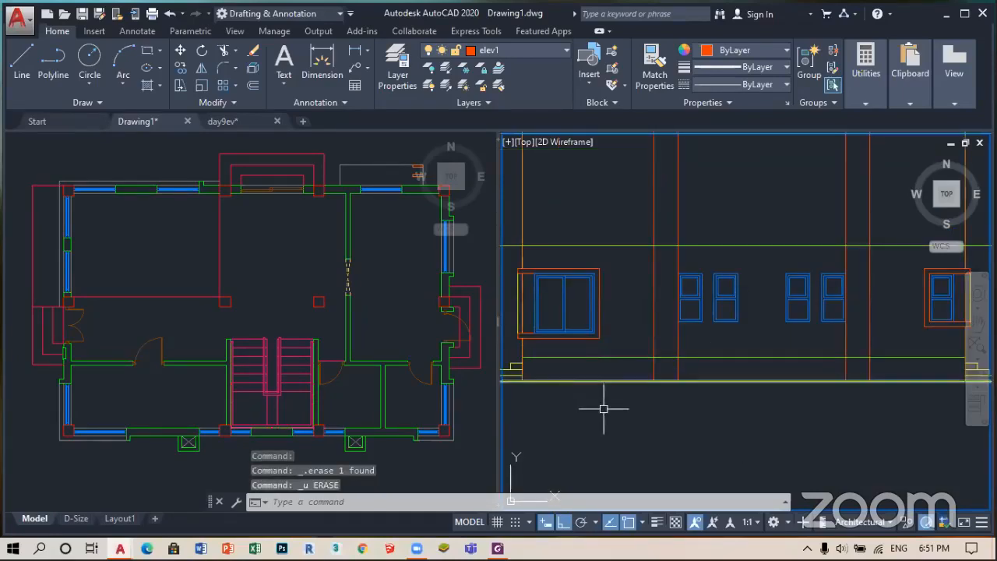
text(h)
key(Return)
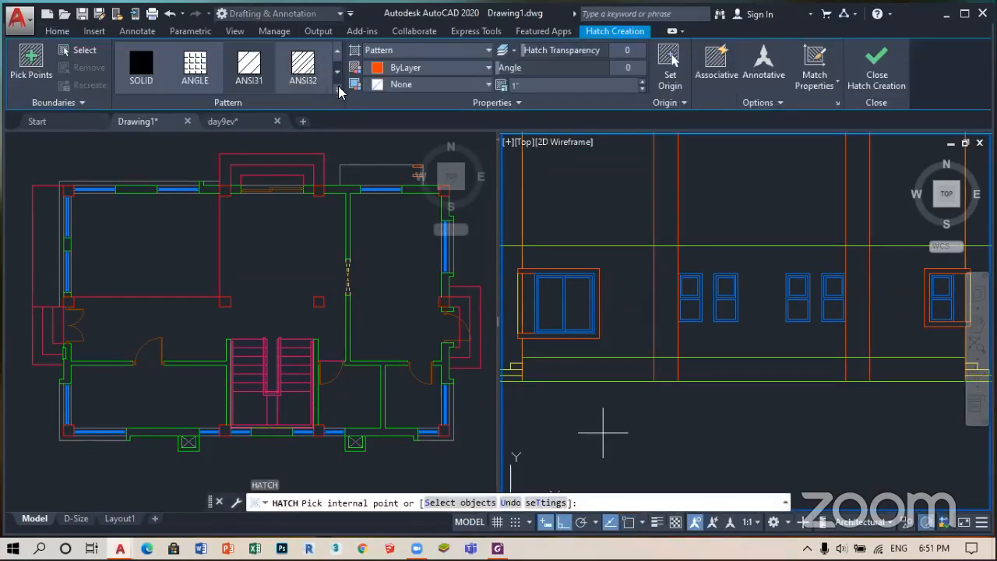
click(338, 92)
scroll(148, 139, down, 2)
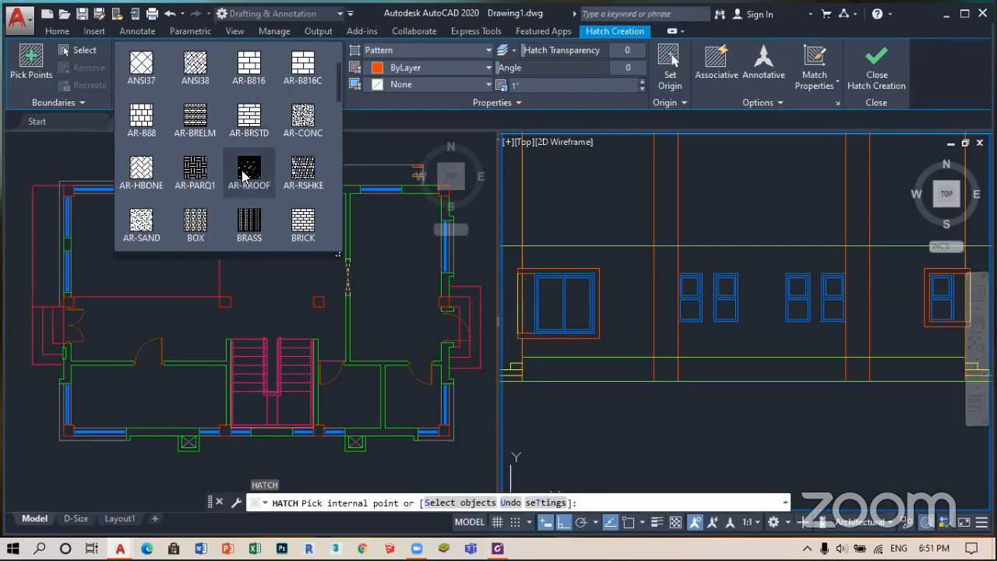
scroll(148, 139, down, 5)
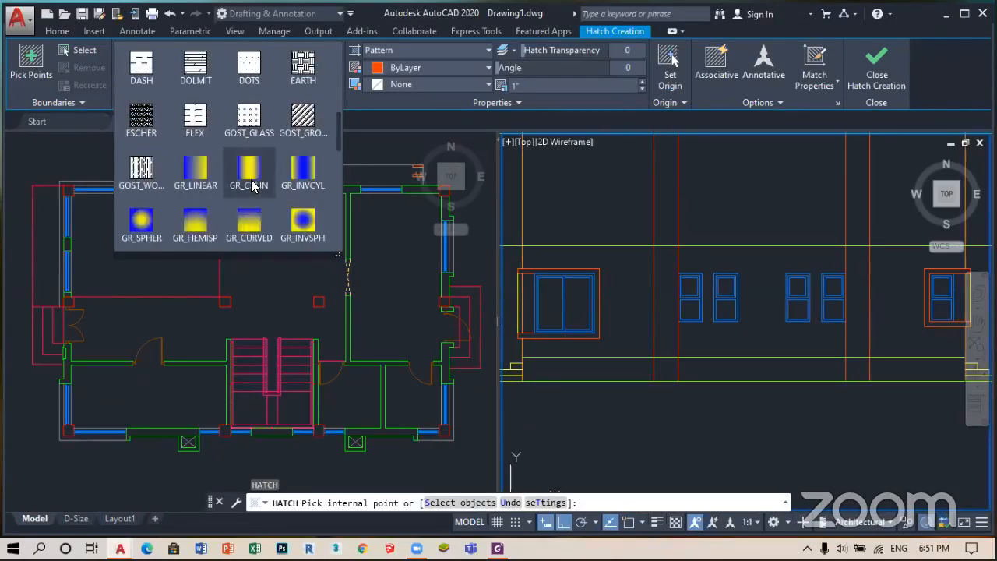
scroll(169, 205, down, 3)
click(140, 175)
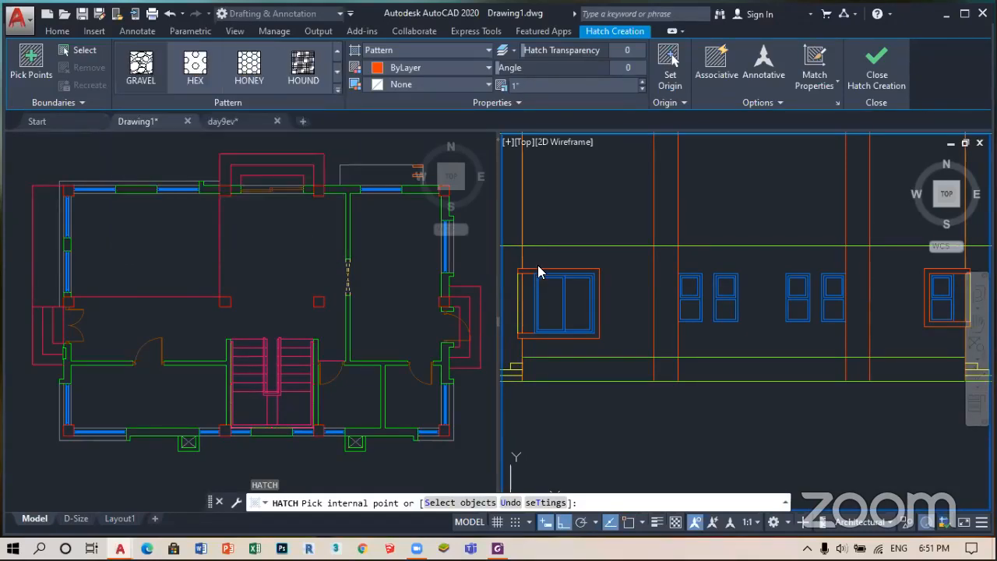
scroll(669, 377, up, 2)
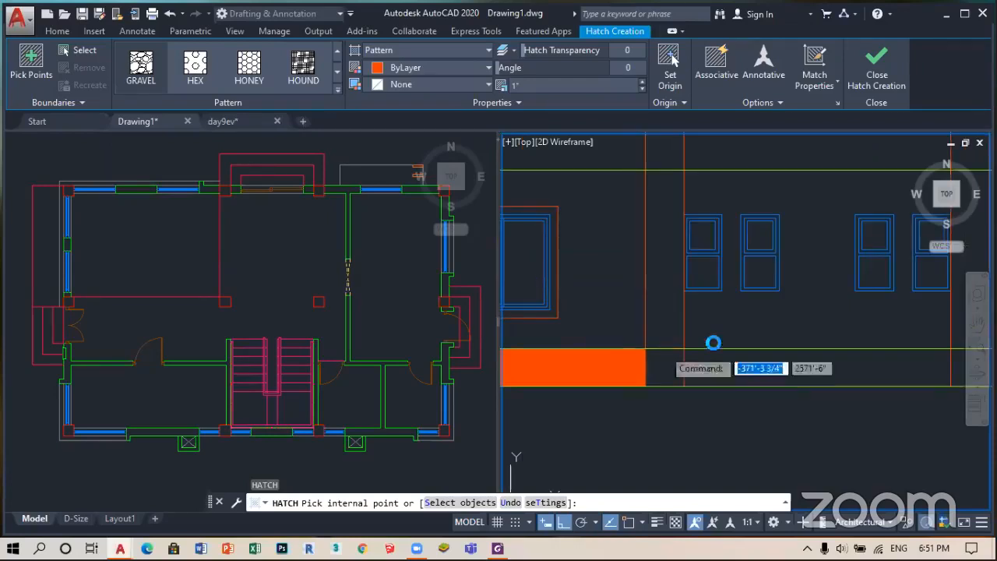
click(714, 339)
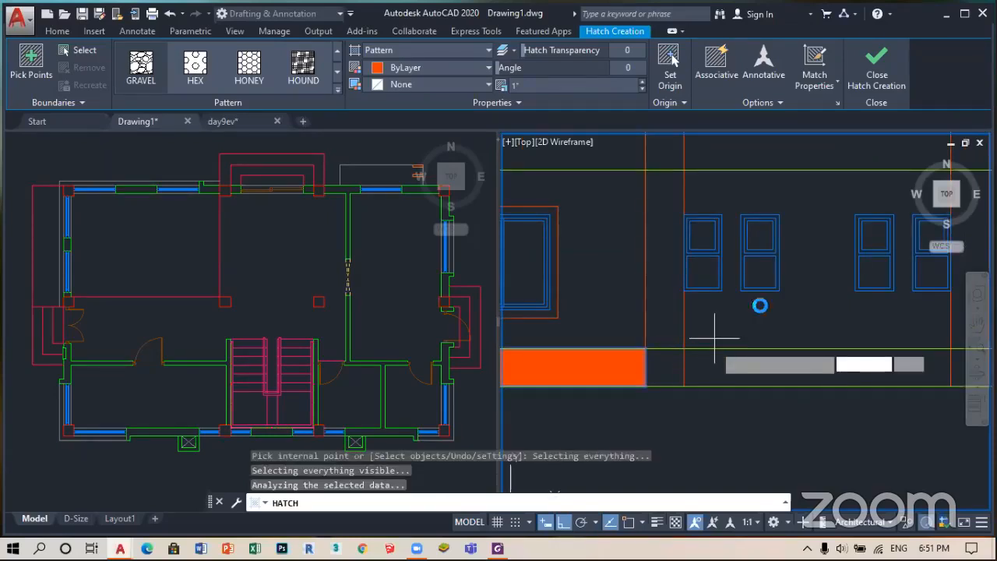
scroll(715, 343, down, 5)
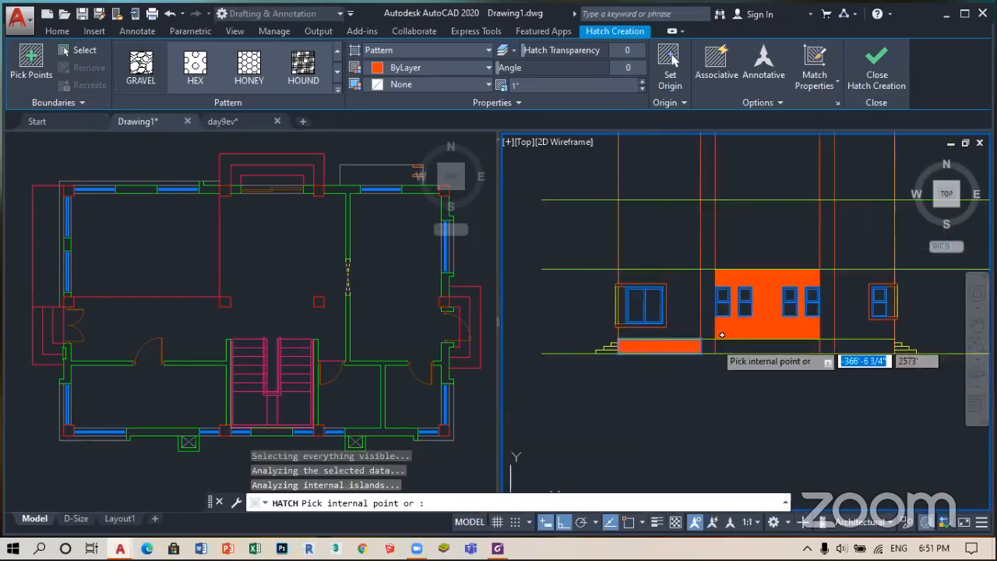
scroll(732, 350, up, 3)
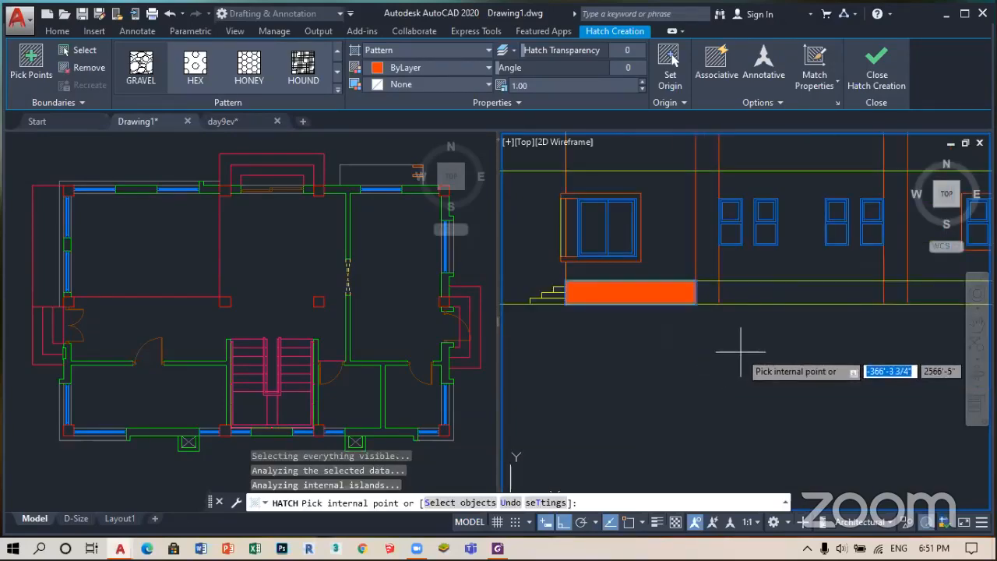
key(Escape)
- Set the pattern scale of the gravel hatch beneath the large window to 10
scroll(643, 272, up, 4)
scroll(746, 338, down, 2)
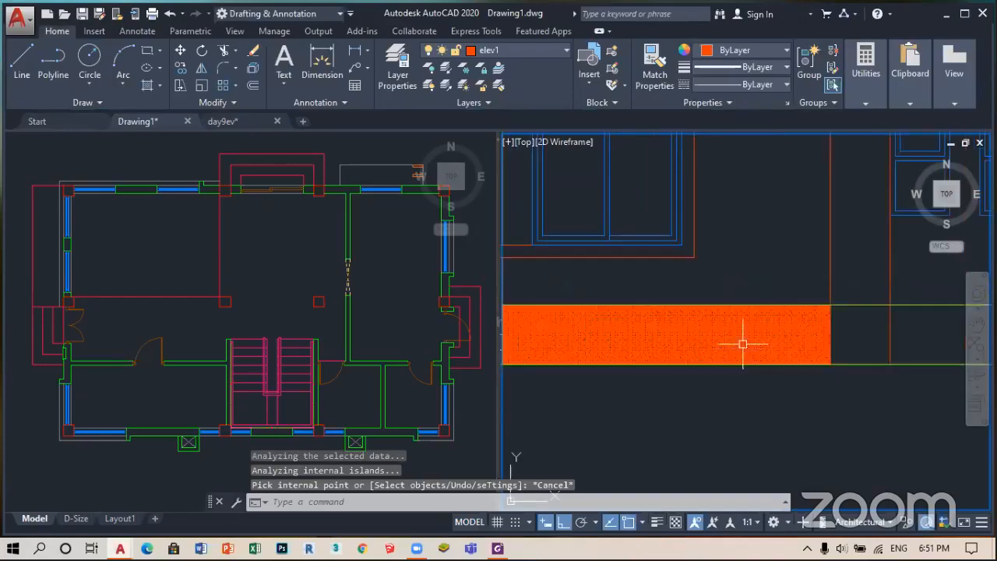
scroll(745, 338, up, 5)
scroll(737, 347, up, 2)
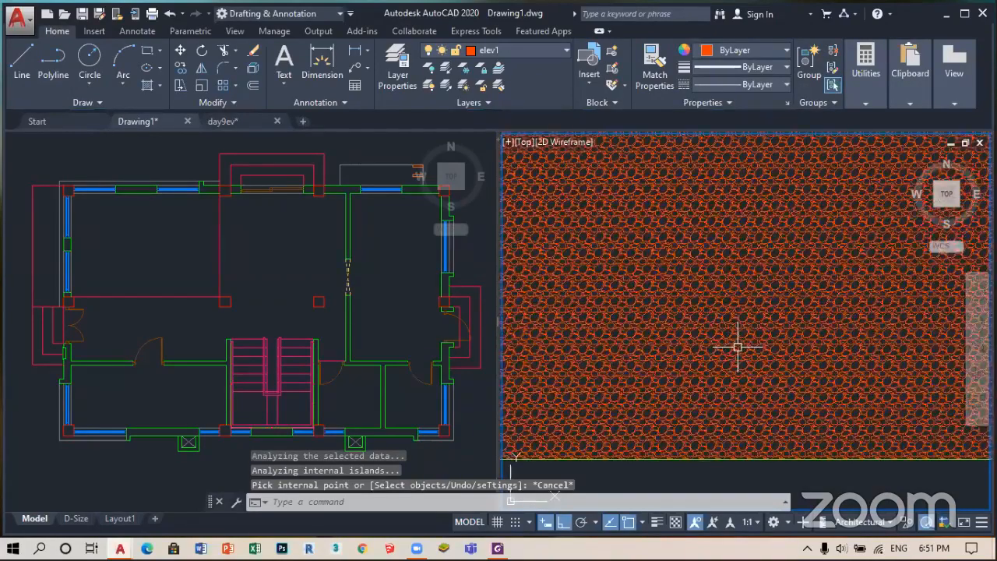
click(737, 325)
right_click(737, 325)
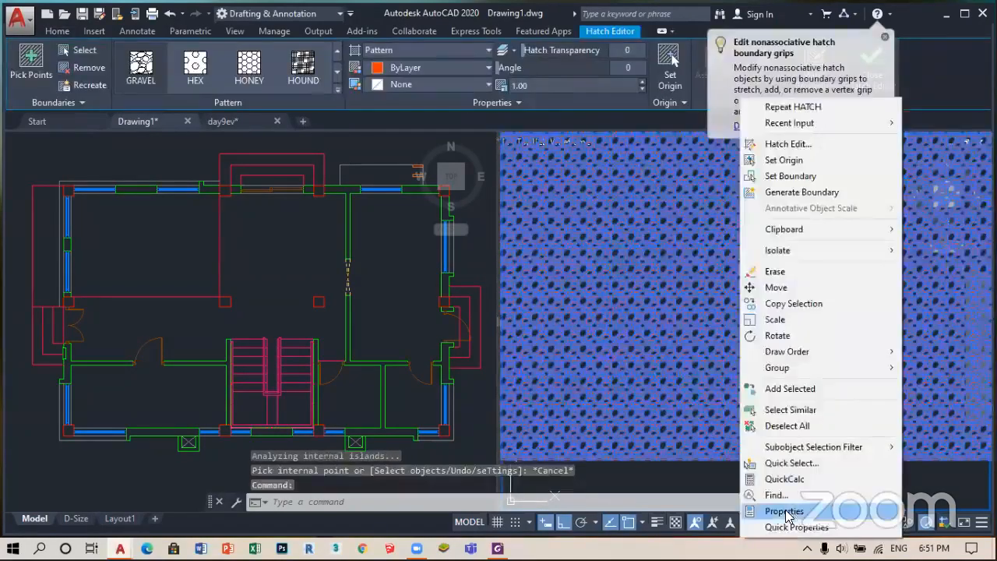
click(788, 513)
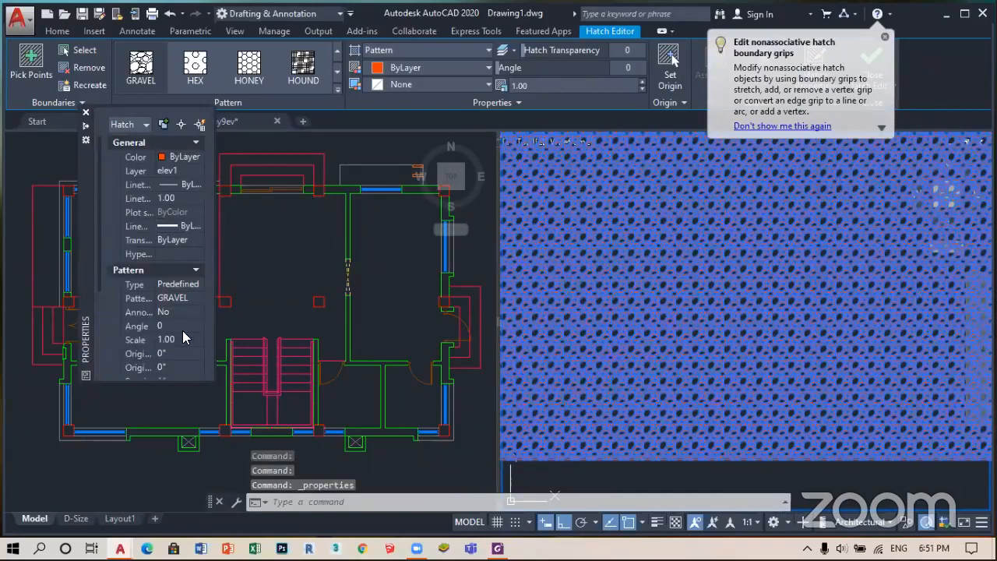
click(184, 341)
text(1)
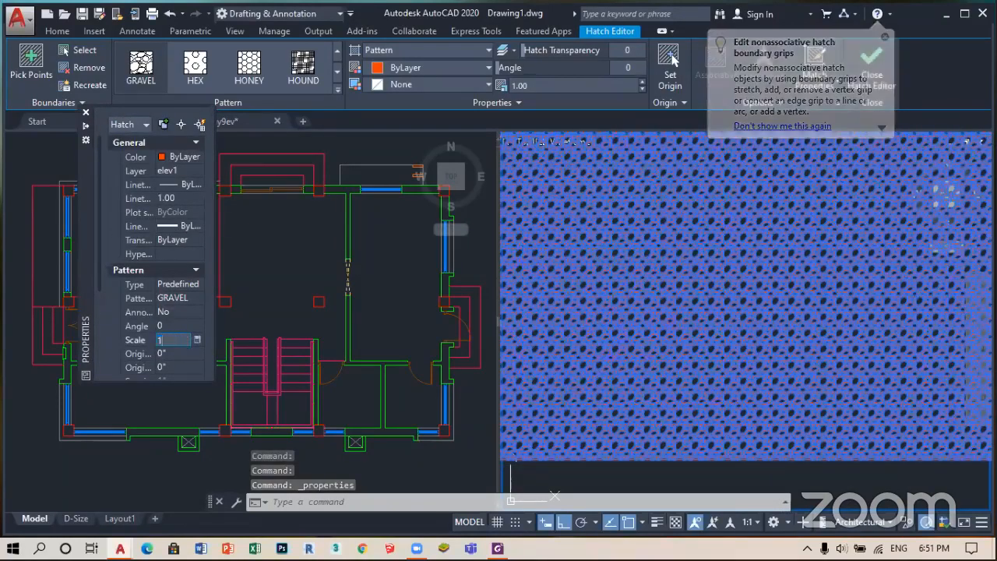
text(0)
key(Return)
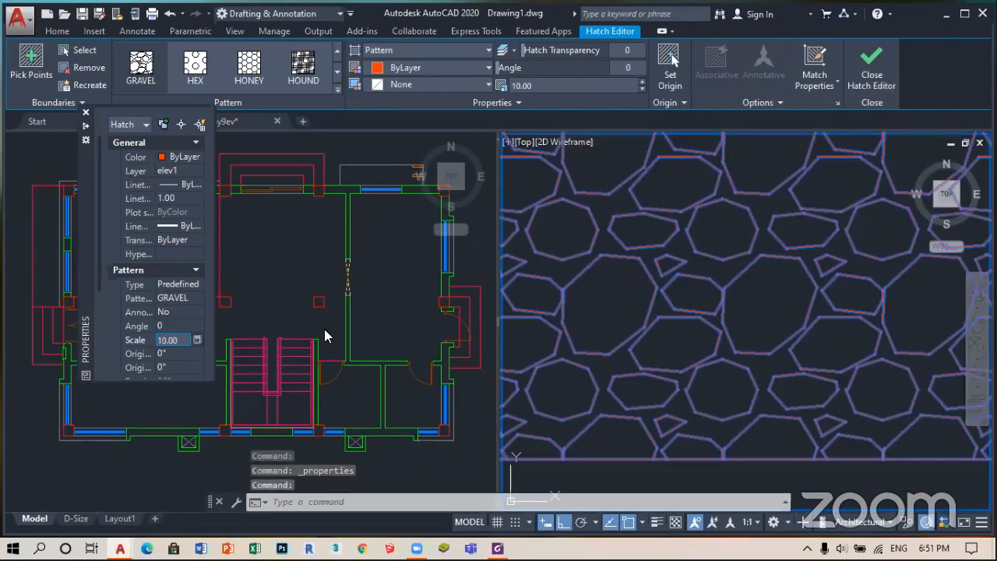
scroll(697, 296, down, 5)
scroll(728, 296, up, 3)
key(Escape)
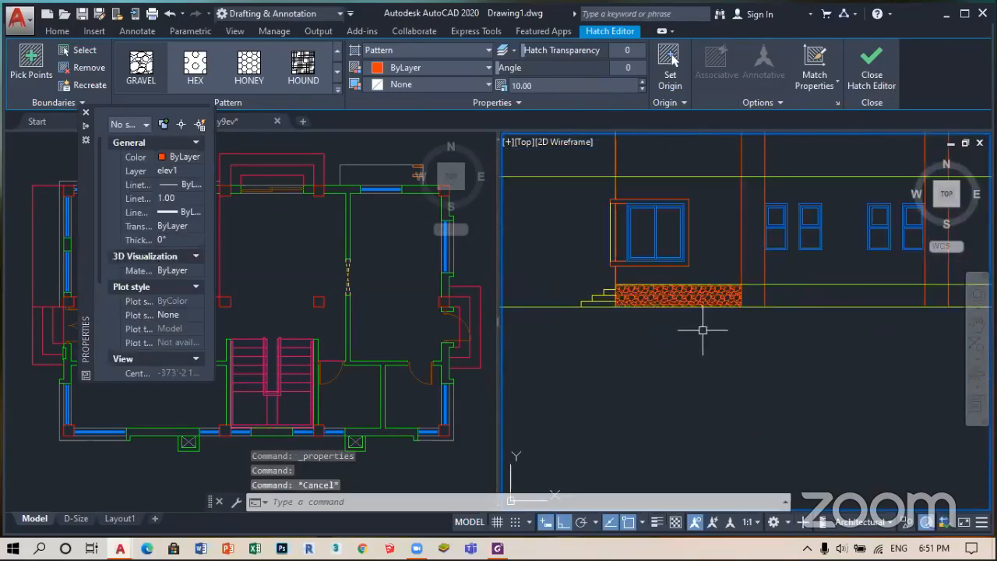
- Erase the gravel hatch beneath the large window and the plinth line above the ground line
scroll(768, 320, up, 3)
scroll(777, 318, down, 3)
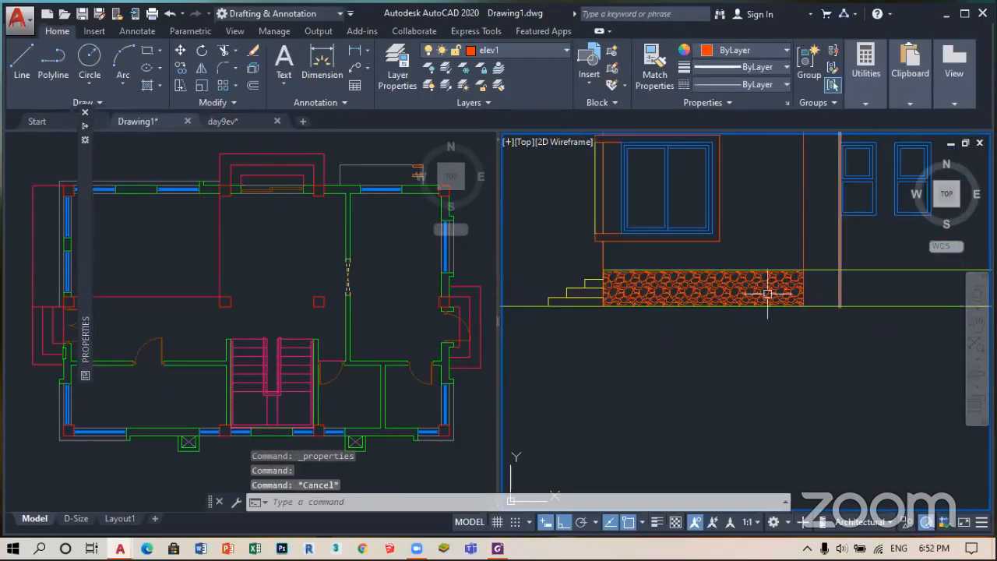
scroll(672, 334, down, 1)
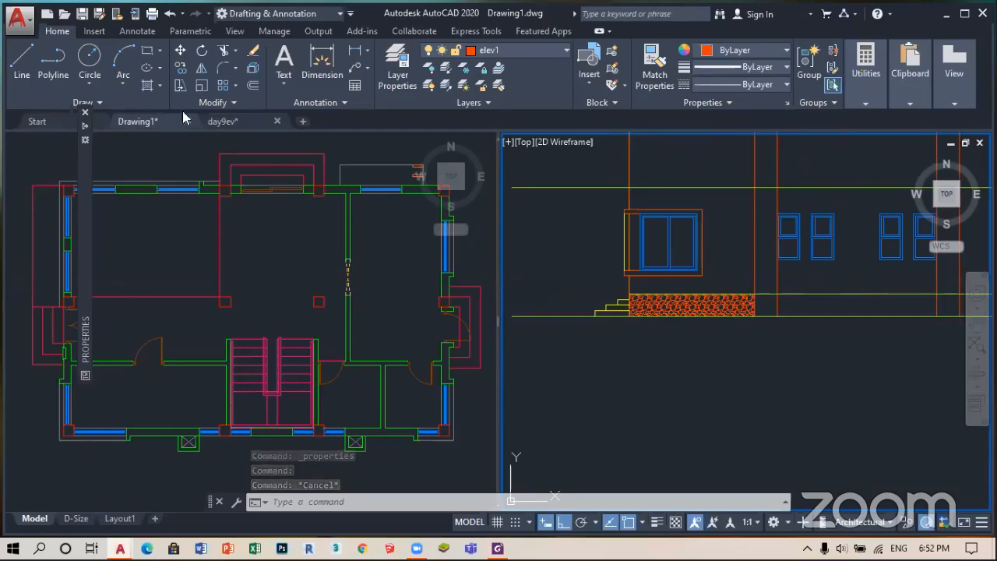
scroll(735, 307, down, 3)
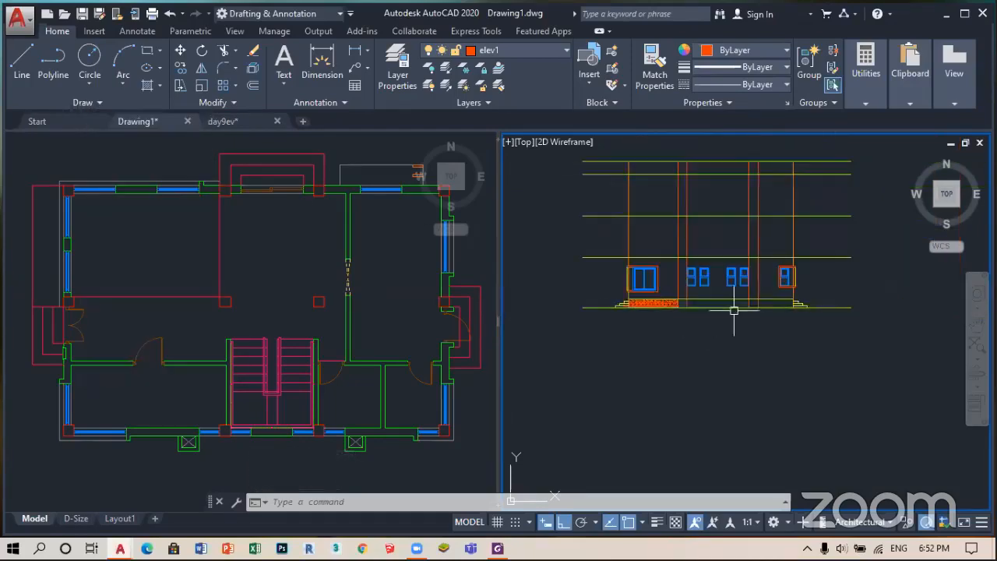
scroll(695, 268, up, 5)
scroll(695, 269, down, 2)
scroll(577, 276, up, 3)
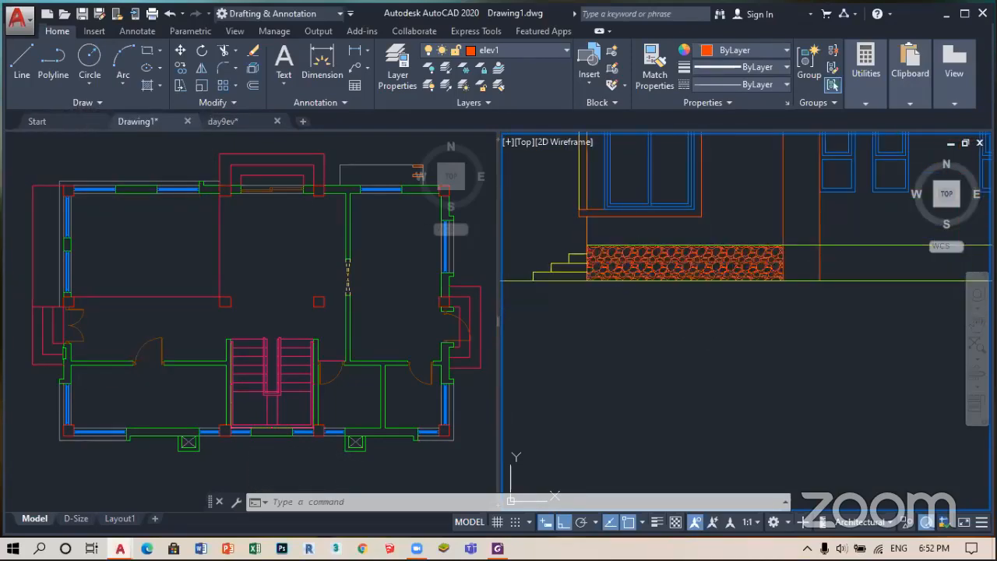
click(632, 273)
key(Delete)
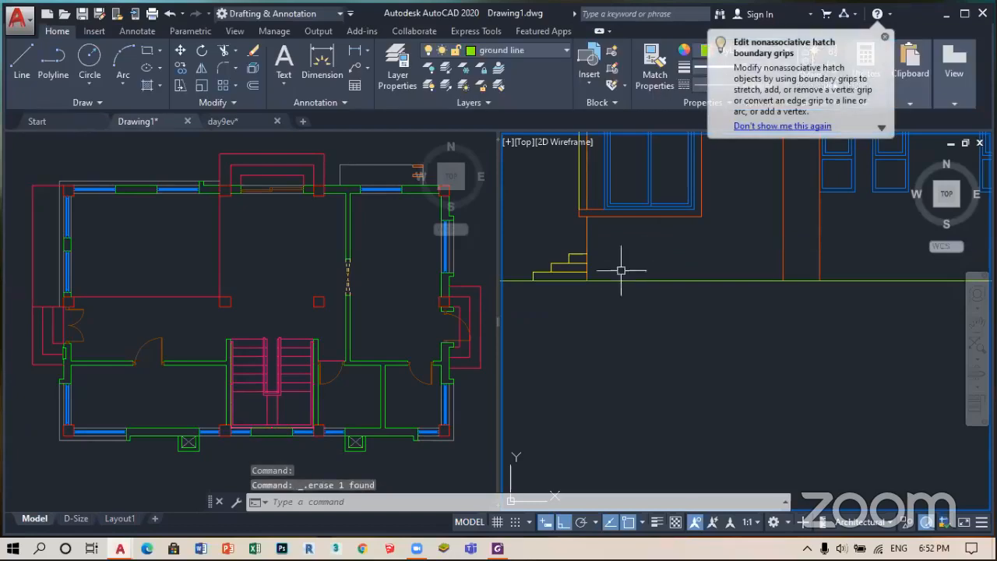
- Pan the plan viewport across from the ground-floor plan to show the whole upper-floor plan
scroll(623, 323, down, 2)
scroll(719, 274, up, 2)
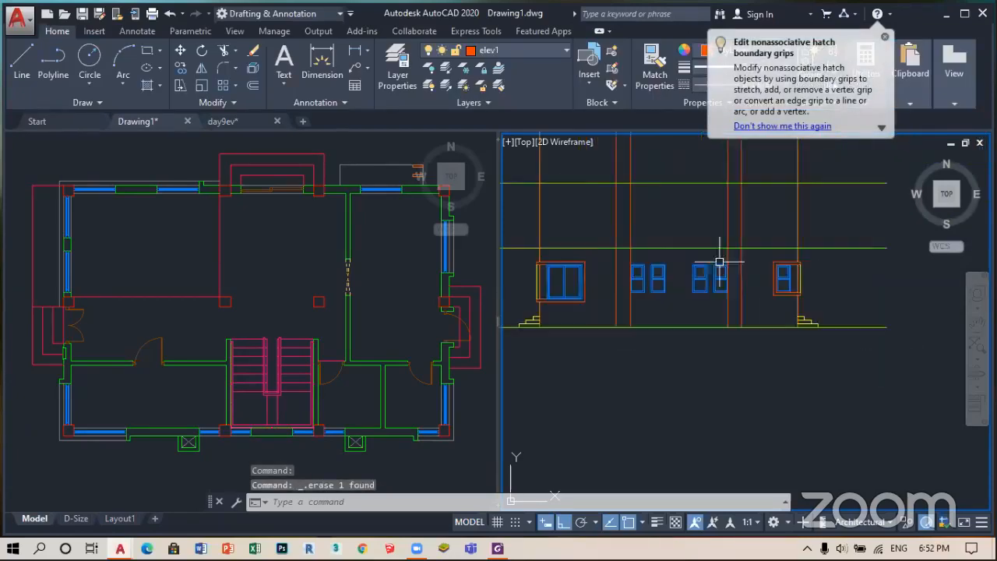
scroll(692, 278, down, 4)
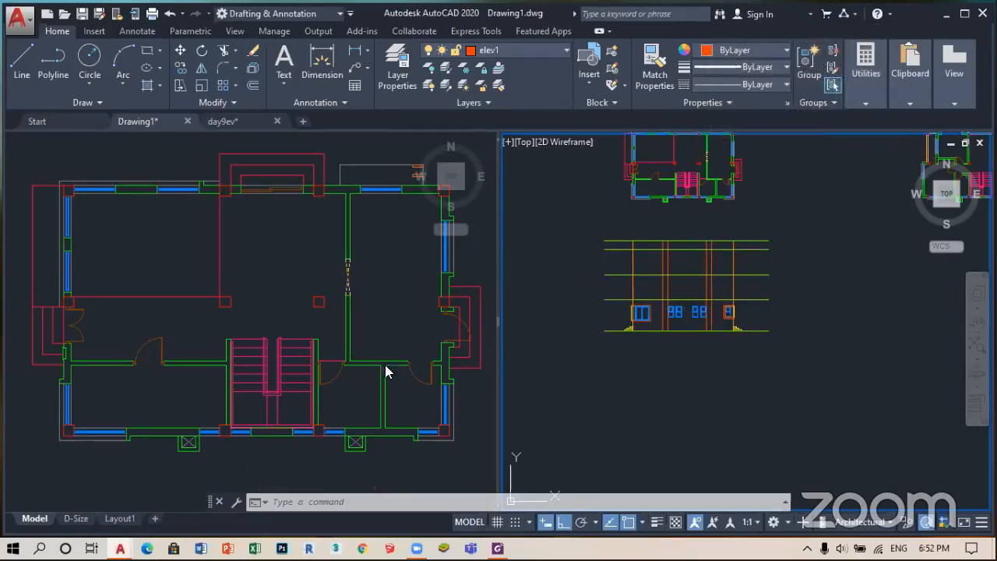
click(385, 467)
right_click(382, 455)
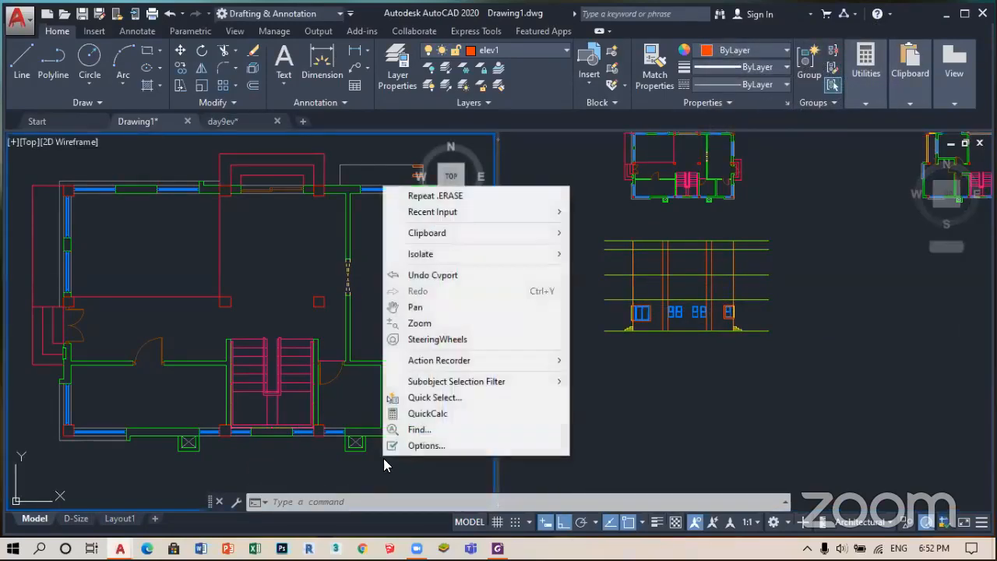
click(403, 470)
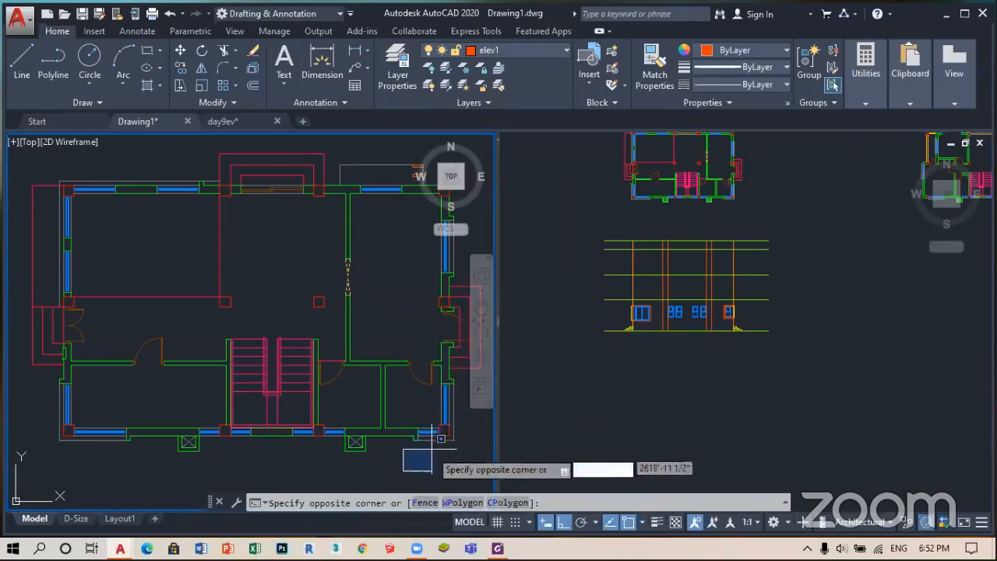
click(412, 466)
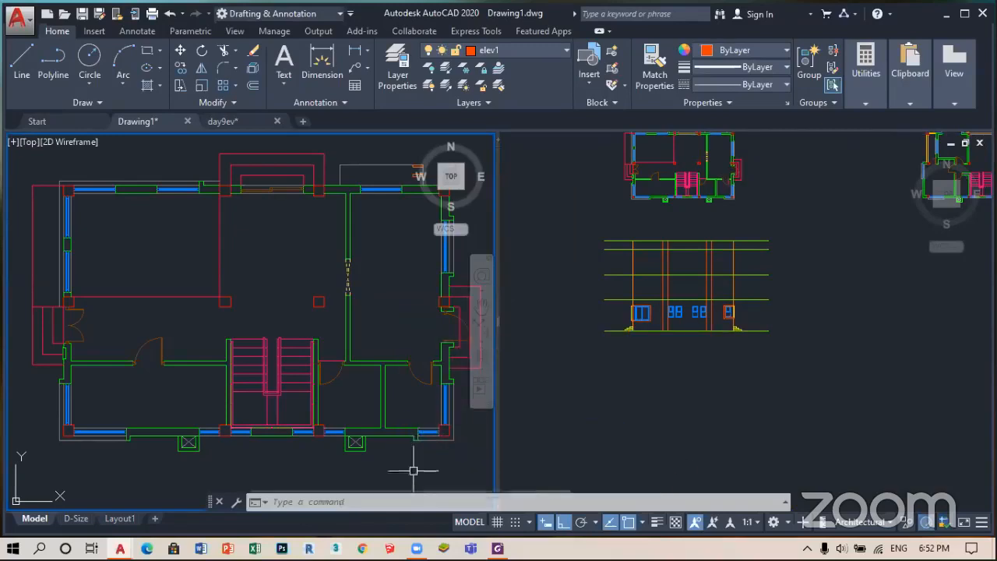
click(481, 307)
mouse_move(434, 334)
mouse_down()
mouse_move(458, 343)
mouse_move(162, 358)
mouse_up()
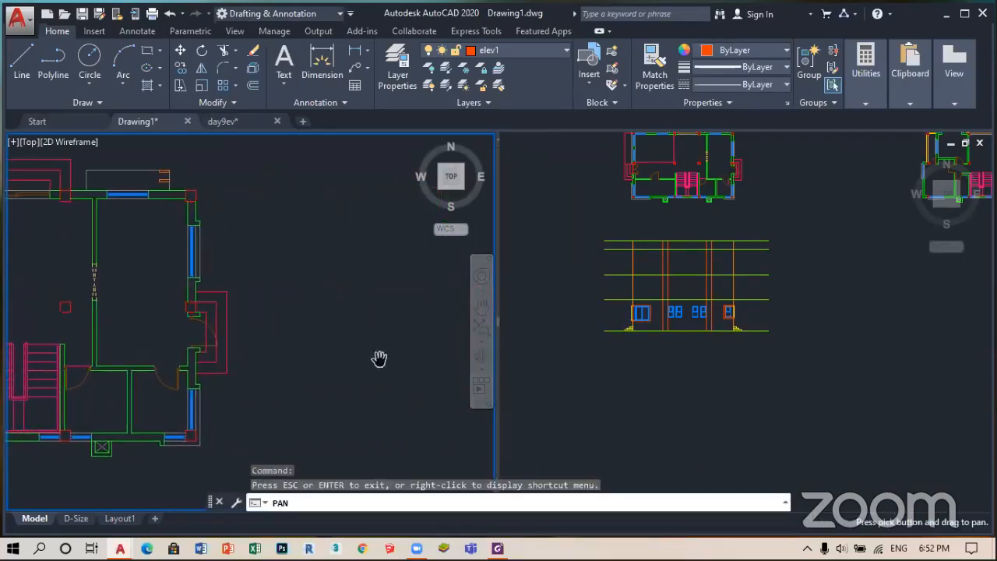
drag(379, 360, 132, 380)
drag(419, 345, 15, 358)
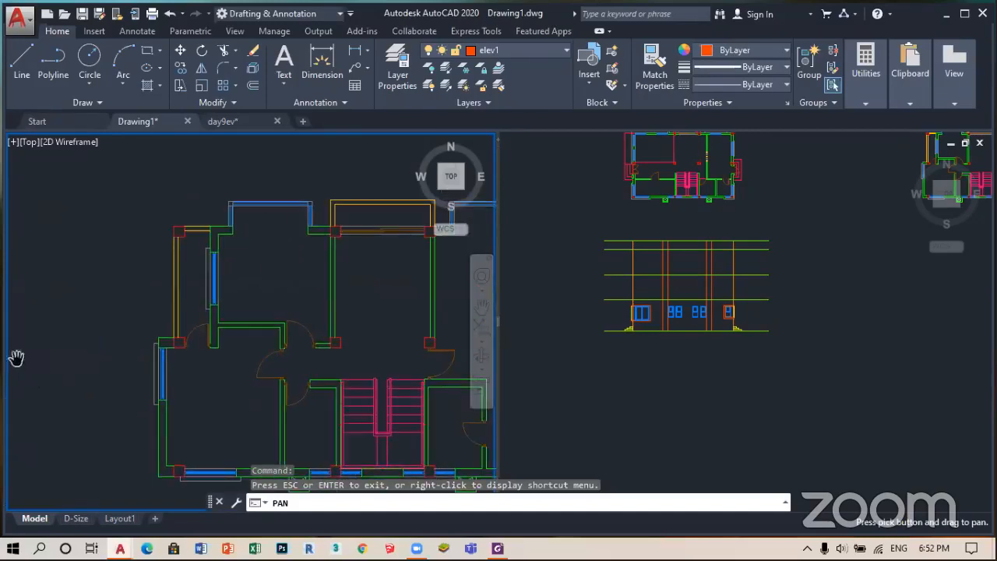
drag(384, 387, 270, 342)
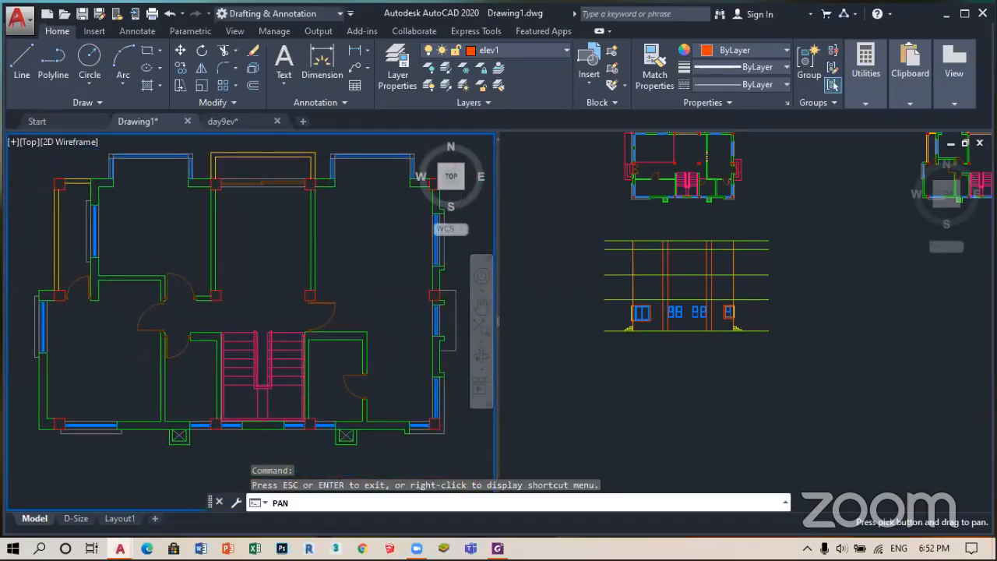
key(Escape)
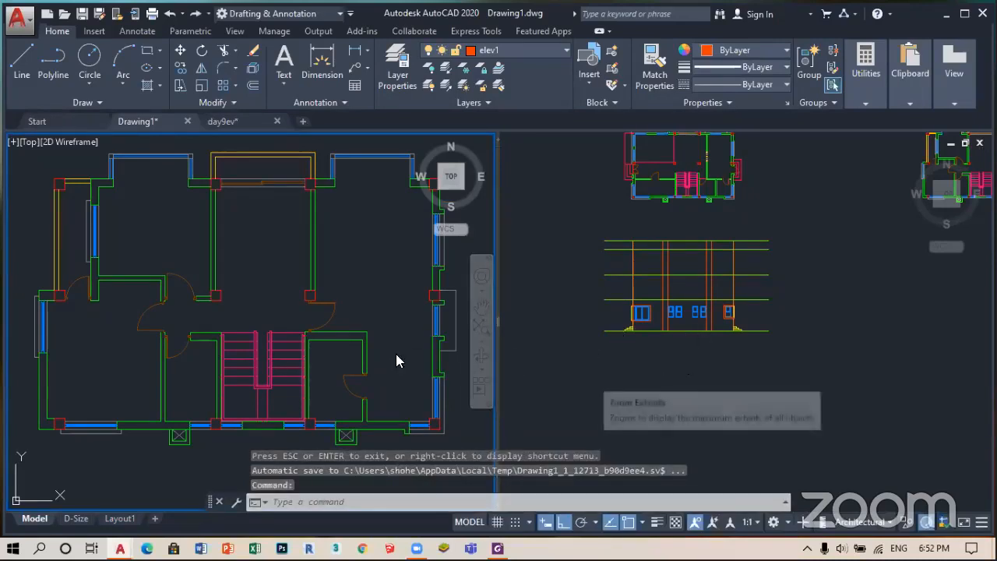
- Draw a vertical construction line through the outer edge of the upper-floor plan's lower-left corner column
click(782, 358)
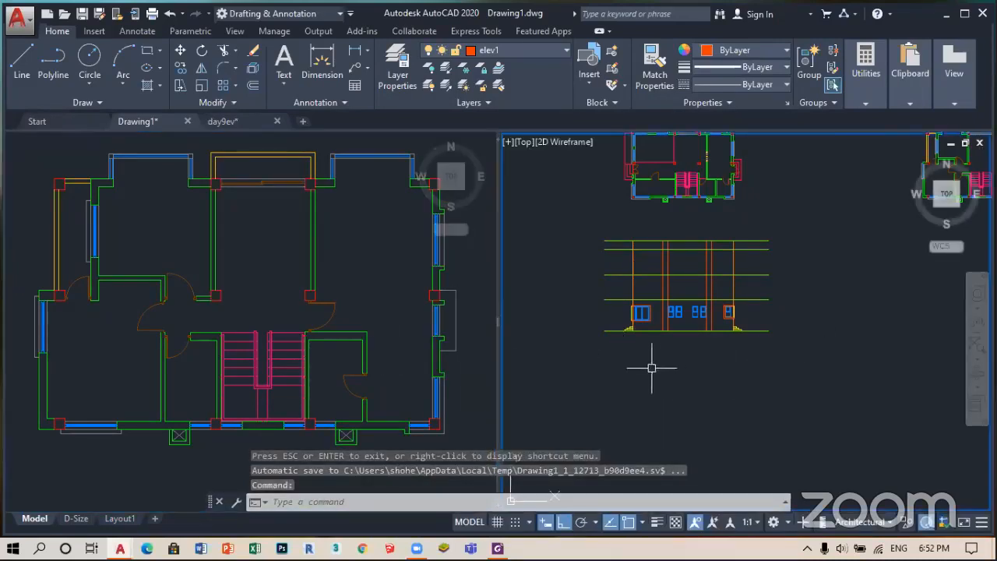
scroll(649, 367, down, 5)
scroll(755, 286, up, 3)
text(xl)
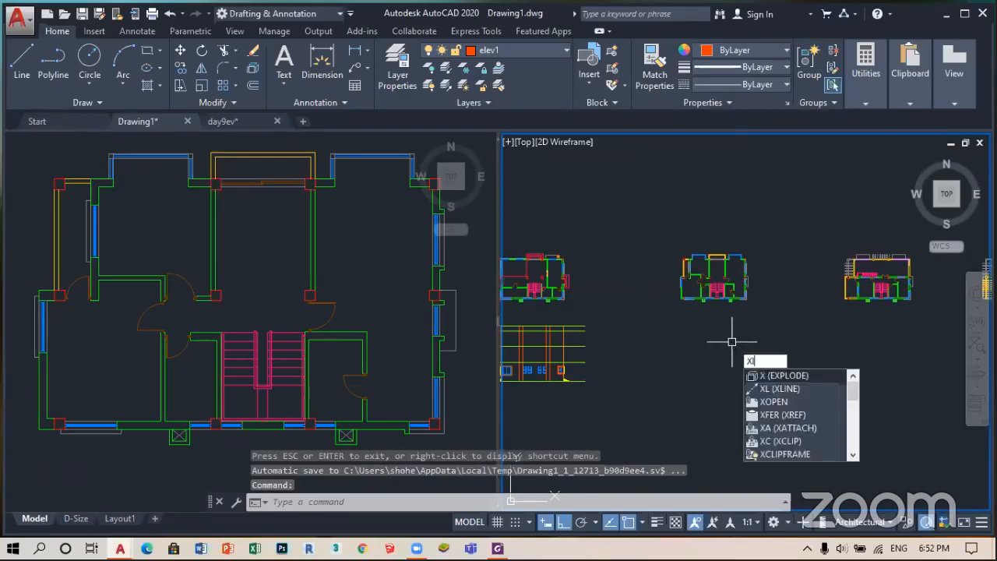
key(Return)
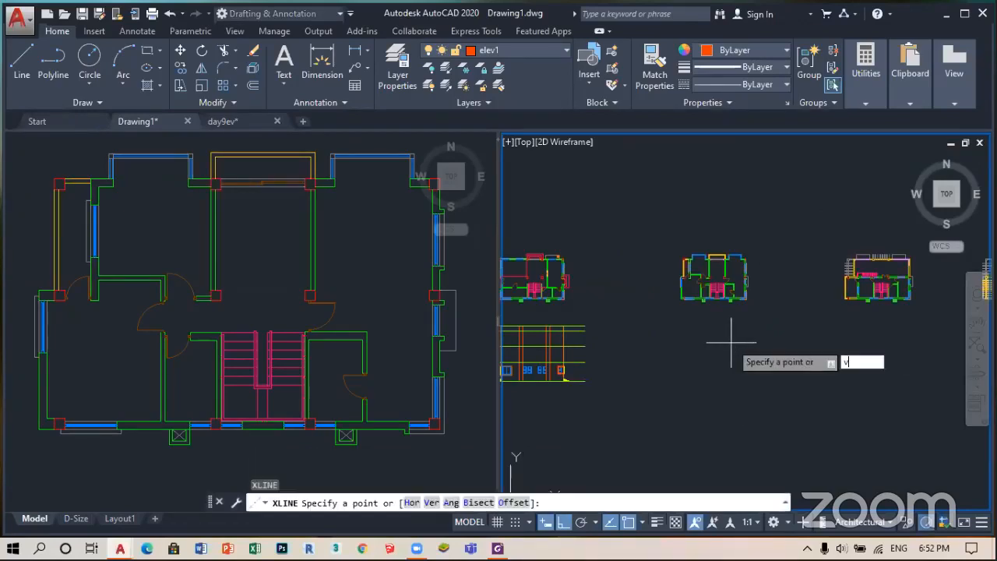
text(v)
key(Return)
scroll(689, 304, up, 2)
scroll(684, 292, up, 4)
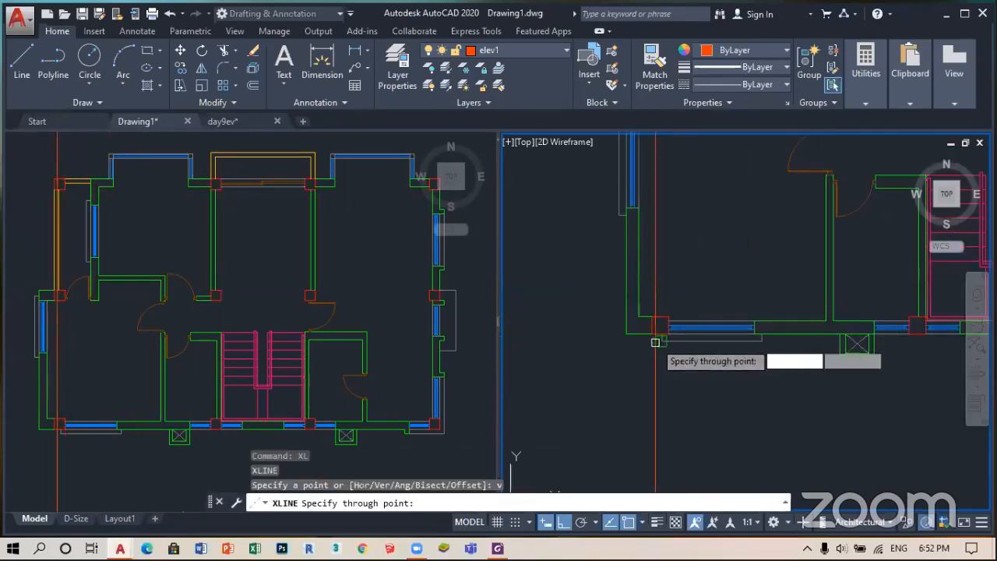
click(645, 337)
key(Return)
scroll(689, 297, down, 4)
scroll(701, 299, down, 3)
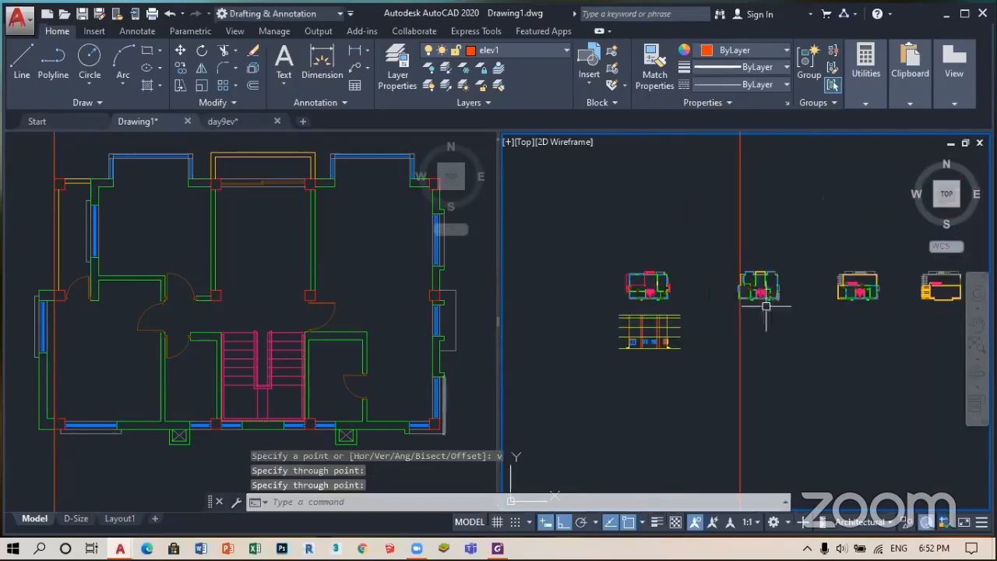
- Move the whole elevation horizontally beneath the upper-floor plan, aligning its left wall base with the vertical construction line
scroll(734, 294, up, 4)
scroll(718, 304, down, 4)
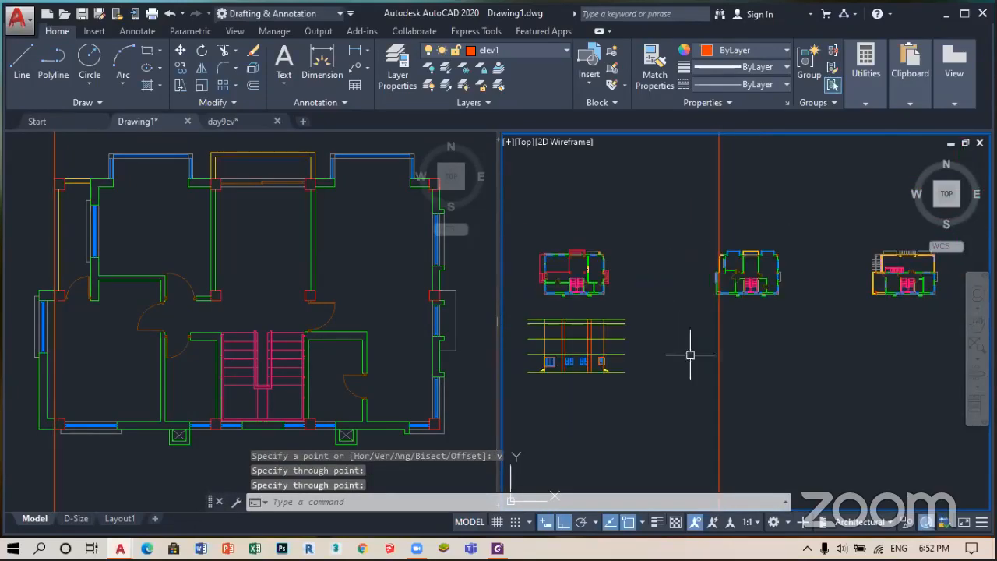
scroll(517, 340, up, 2)
scroll(649, 339, down, 2)
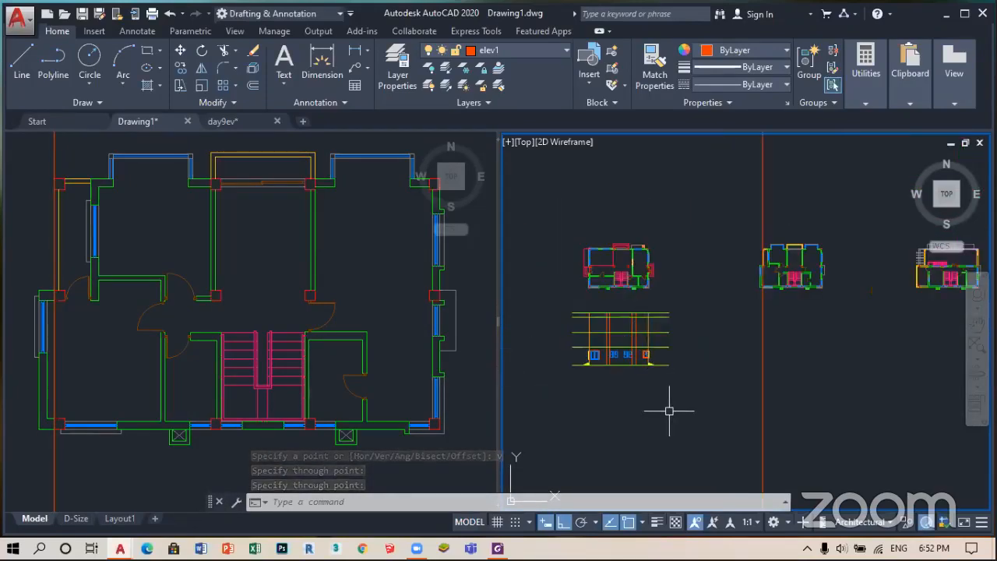
text(m)
key(Return)
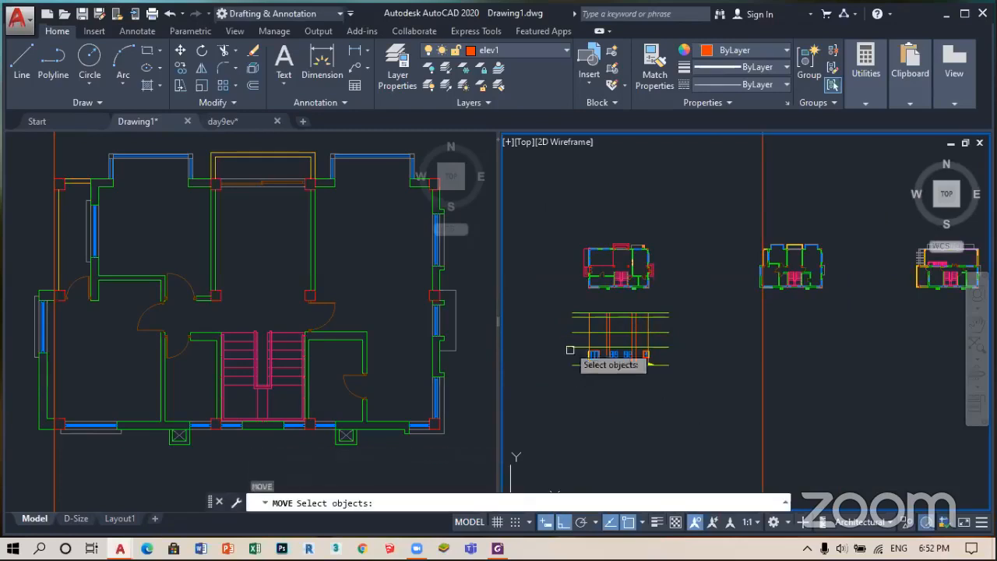
click(558, 297)
click(715, 408)
scroll(646, 364, up, 4)
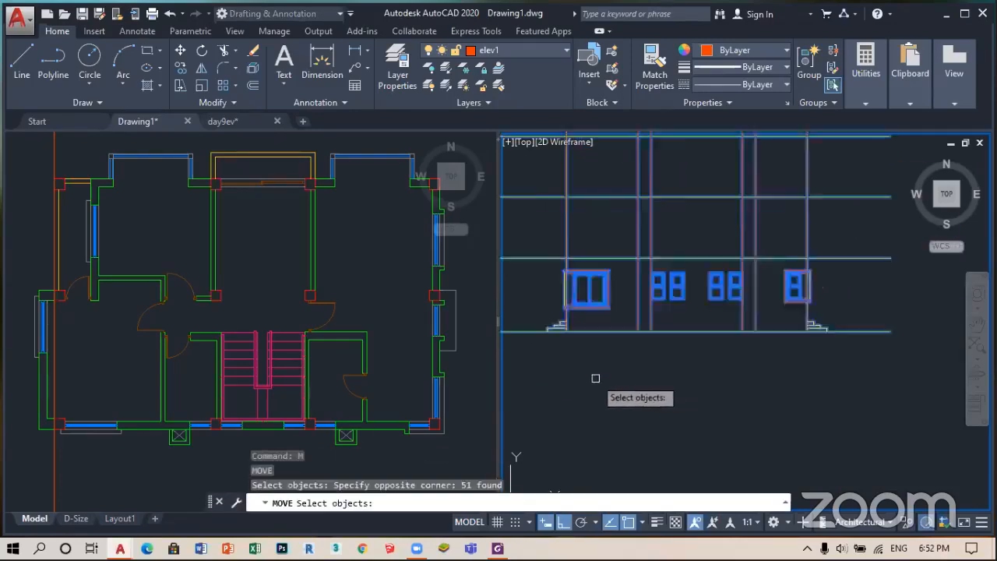
key(Return)
scroll(553, 306, up, 3)
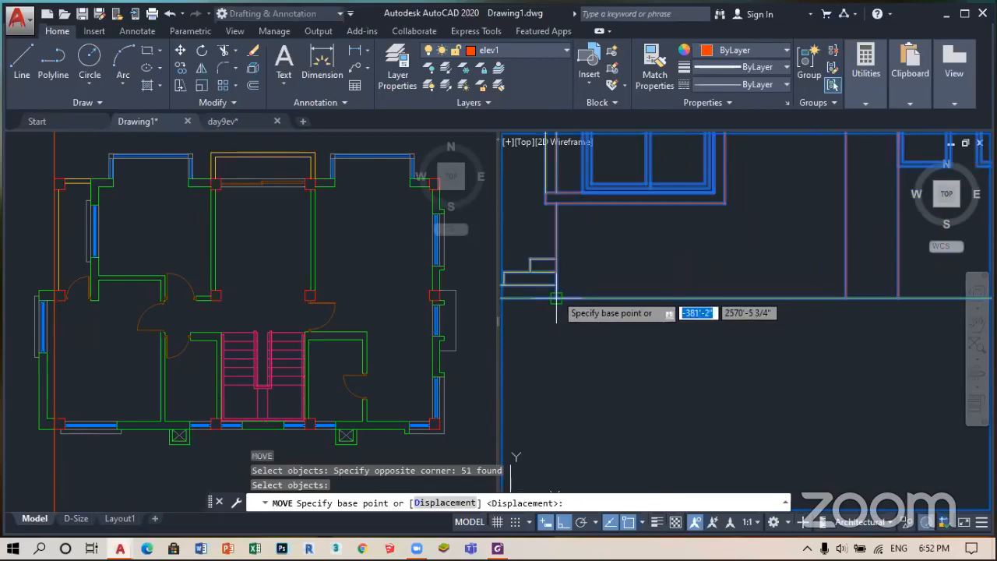
click(553, 298)
scroll(553, 298, down, 7)
scroll(625, 287, up, 3)
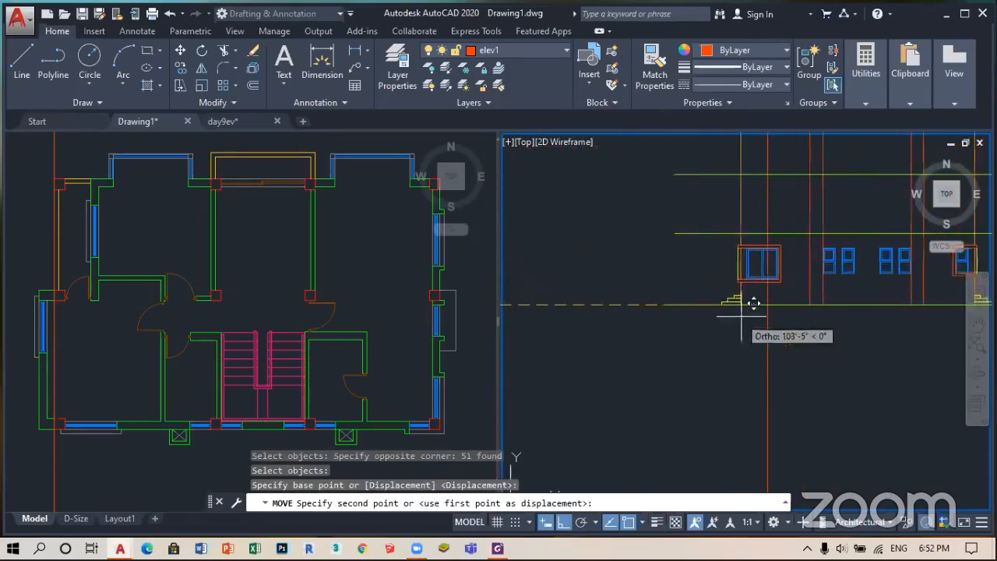
click(779, 289)
scroll(732, 336, down, 2)
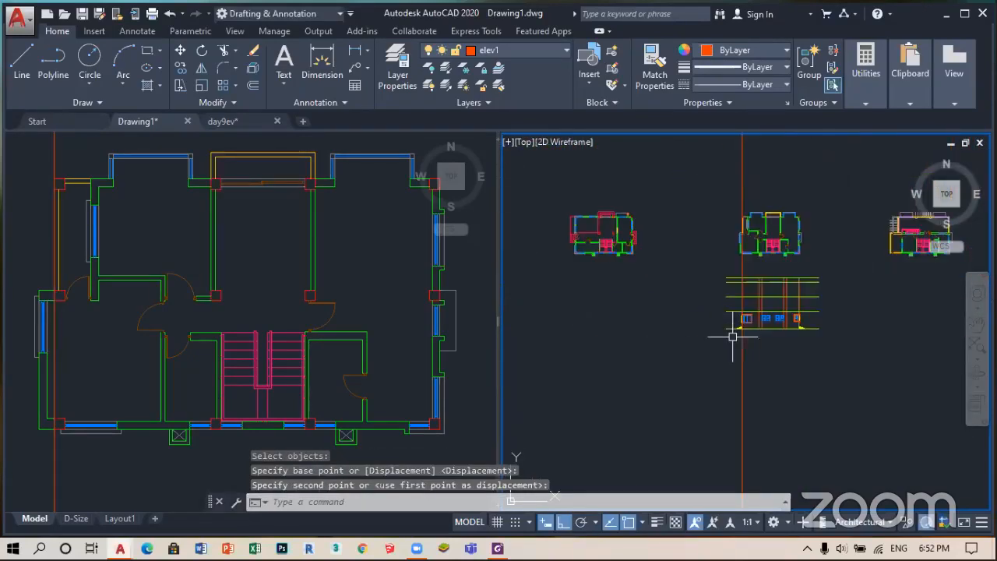
- Erase the vertical construction line that served to align the elevation with the upper-floor plan
scroll(746, 276, up, 3)
click(742, 278)
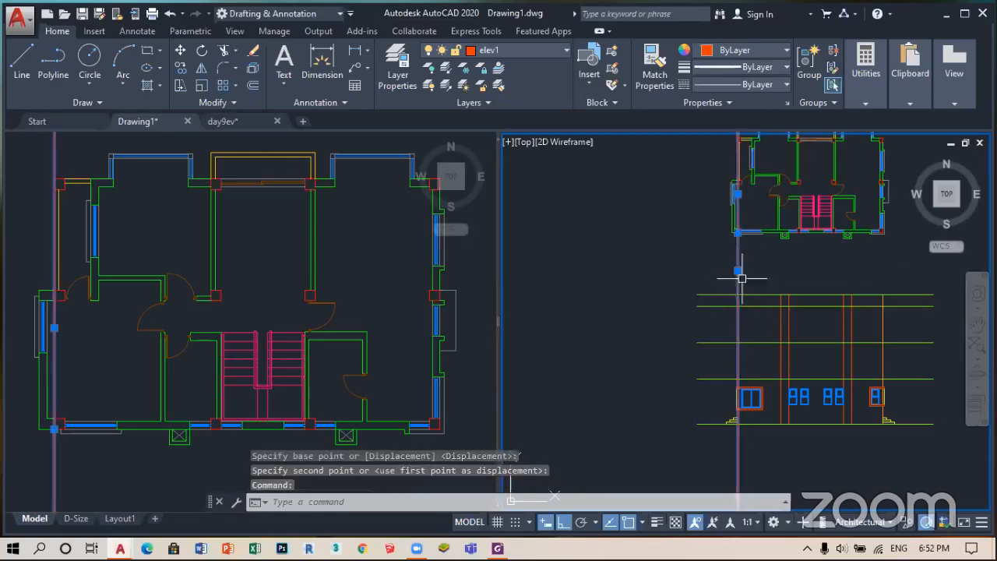
key(Delete)
scroll(735, 227, up, 2)
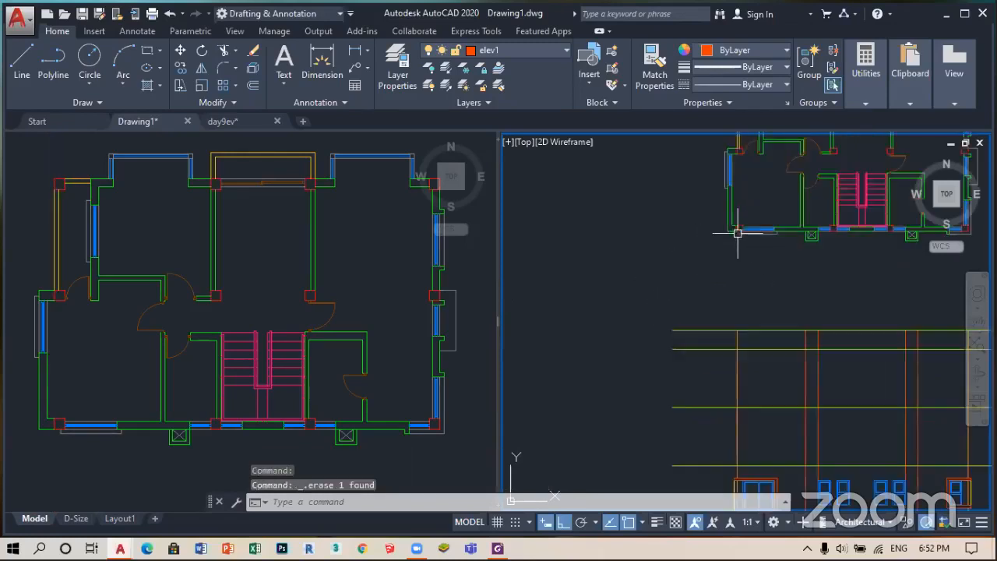
scroll(707, 218, down, 2)
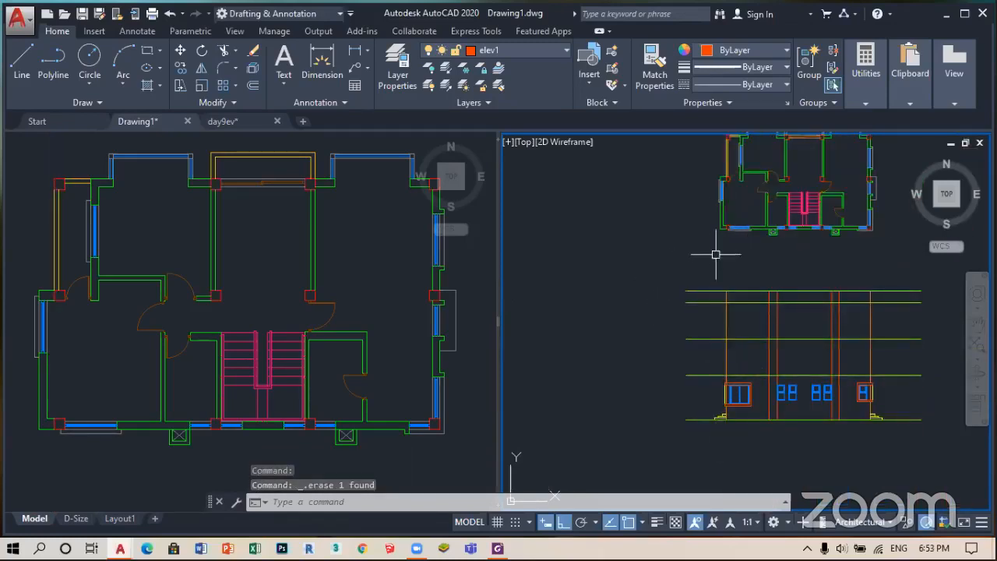
- Draw a vertical construction line down through the outer lower-left wall corner of the upper-floor plan
scroll(716, 245, up, 2)
text(xl)
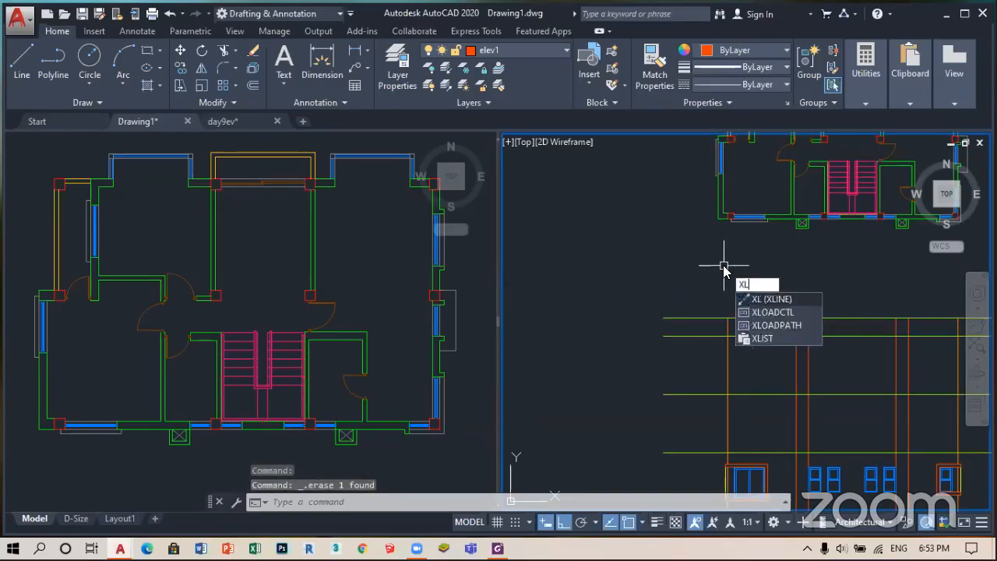
key(Return)
text(v)
key(Return)
scroll(716, 221, up, 3)
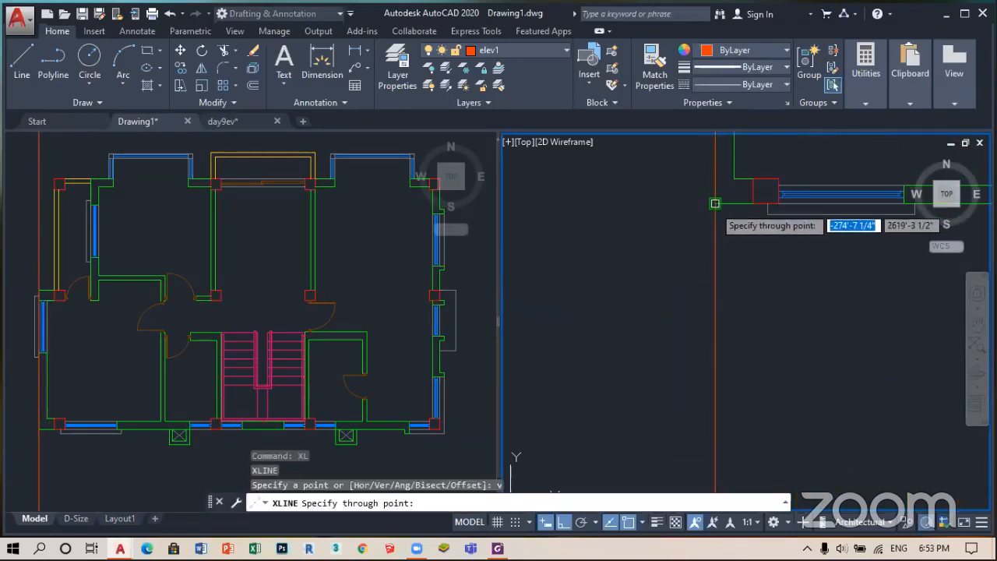
click(716, 220)
scroll(633, 249, down, 4)
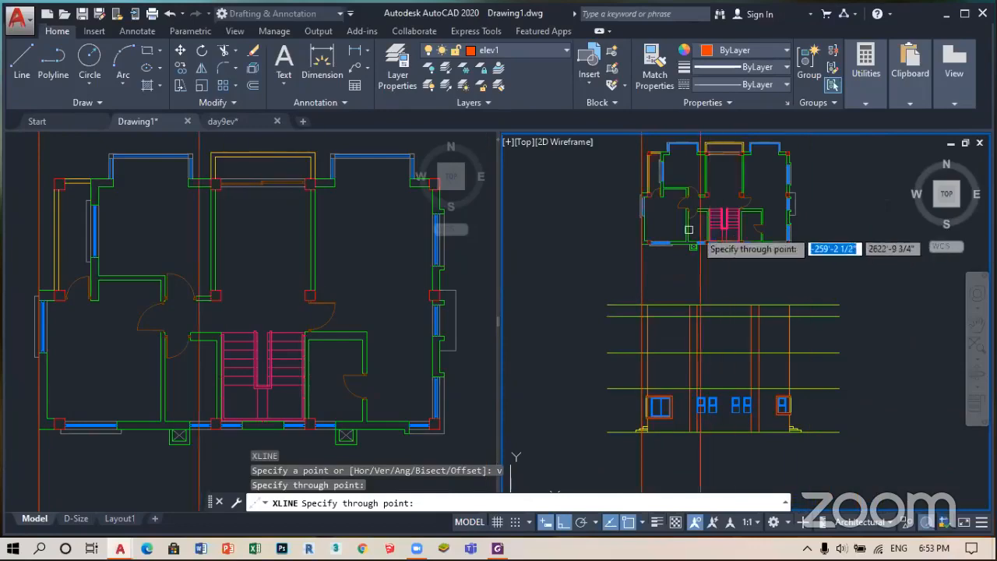
- Project vertical construction lines from both ends of the window beside the upper-floor plan's lower-left corner column
scroll(676, 230, up, 6)
scroll(689, 245, down, 5)
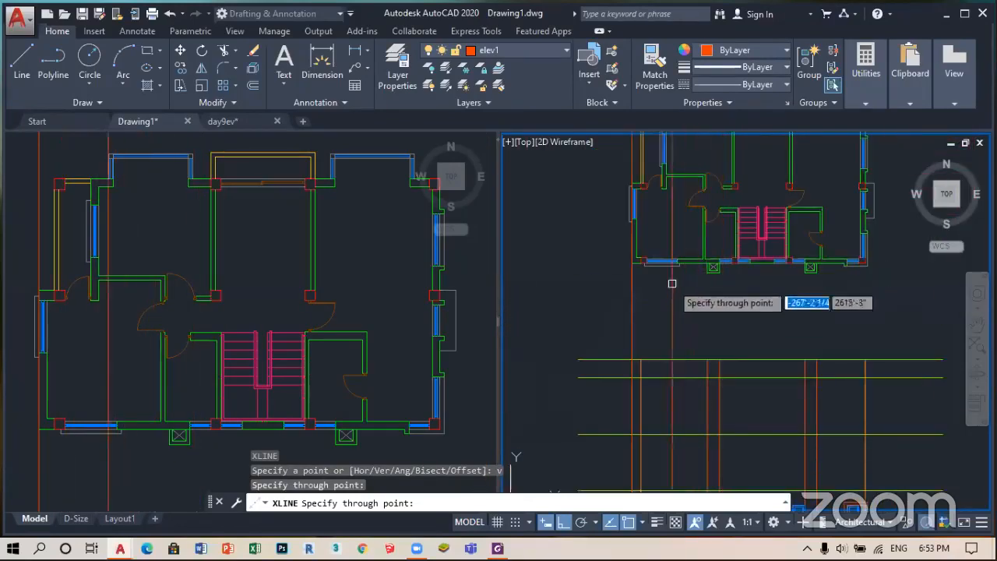
scroll(649, 272, up, 6)
click(589, 303)
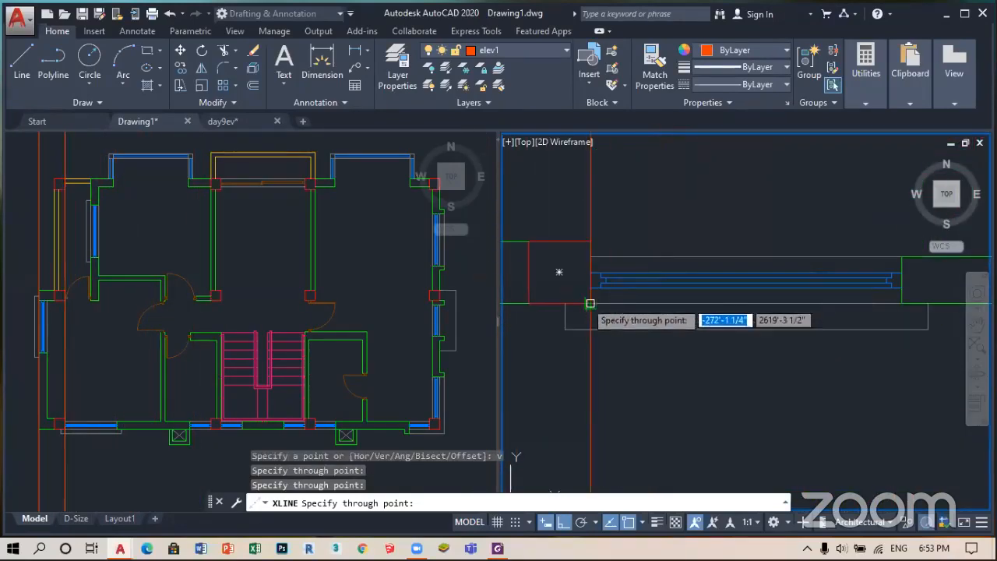
click(900, 303)
scroll(623, 315, down, 5)
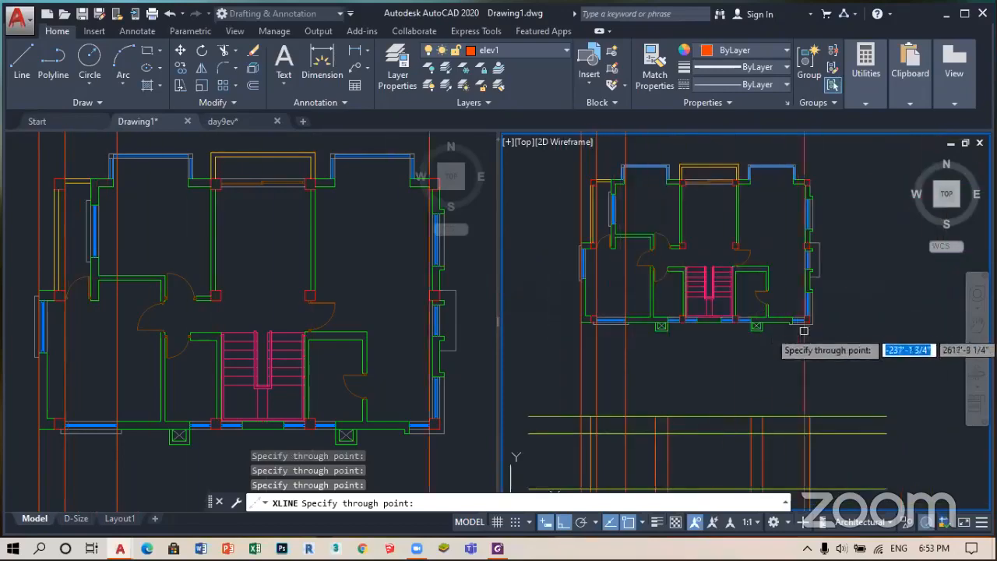
scroll(787, 327, up, 4)
scroll(837, 269, down, 2)
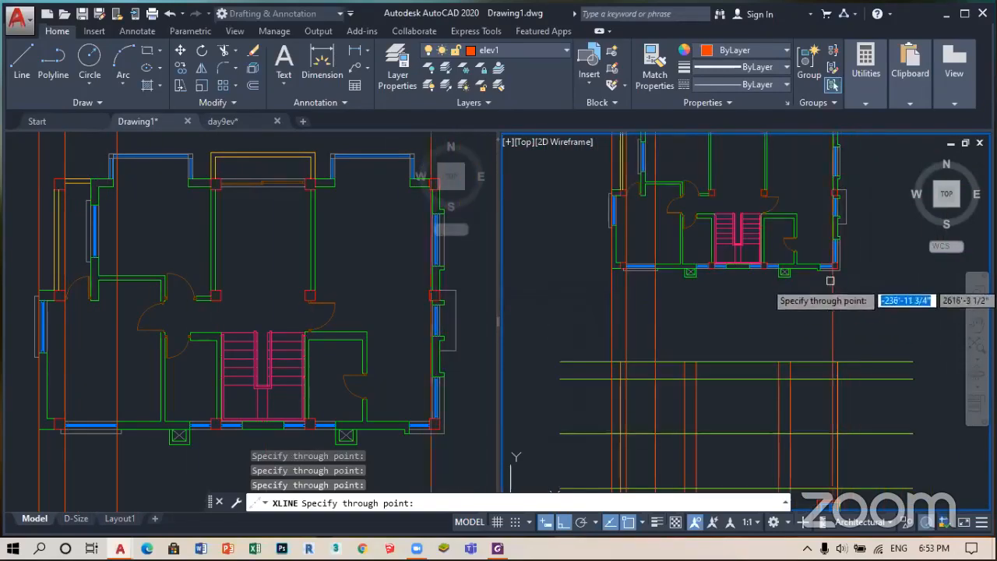
key(Escape)
- Erase the two vertical construction lines projected from the upper-floor window's ends
scroll(779, 295, down, 5)
scroll(755, 372, up, 5)
scroll(754, 373, up, 2)
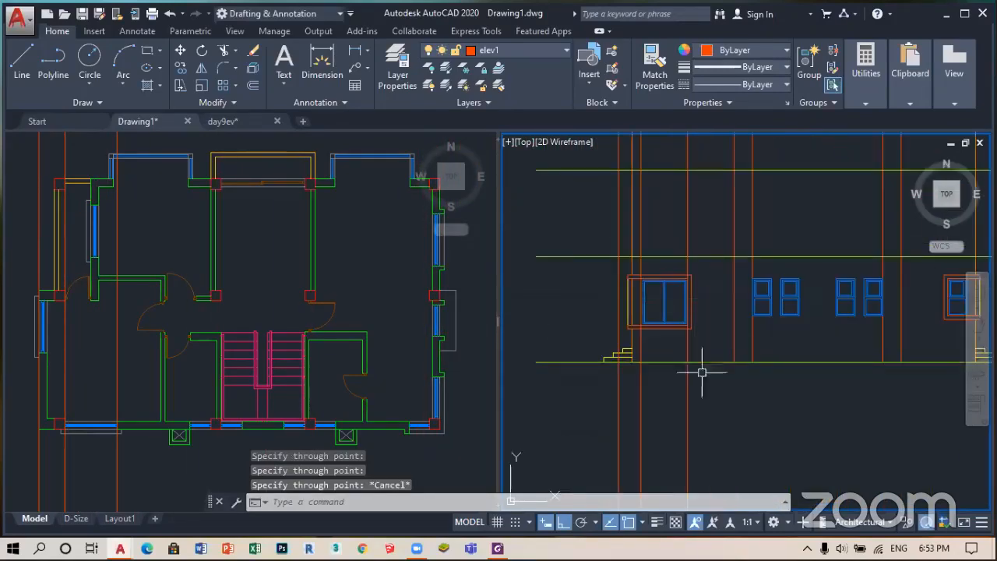
click(713, 417)
click(636, 395)
key(Delete)
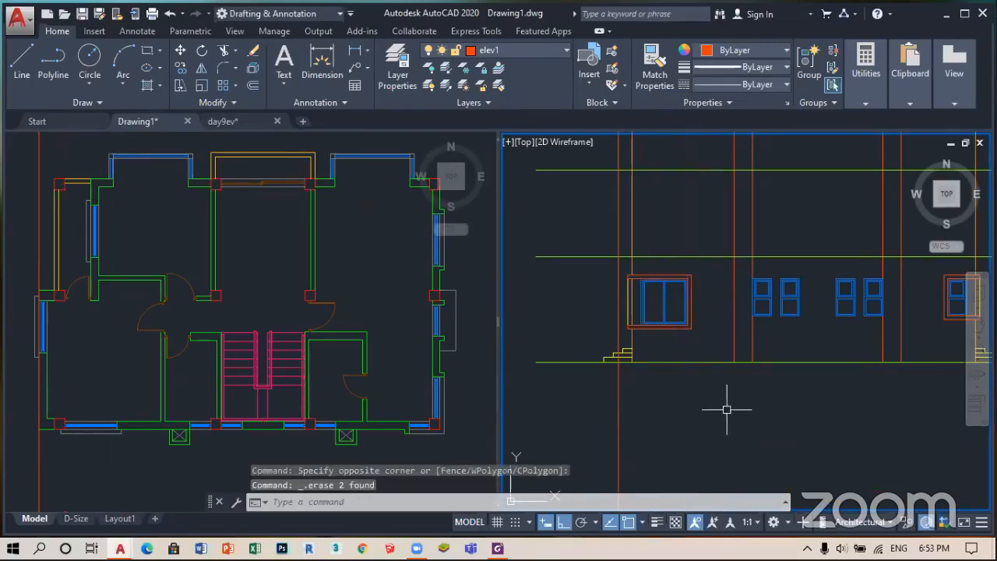
scroll(681, 374, up, 3)
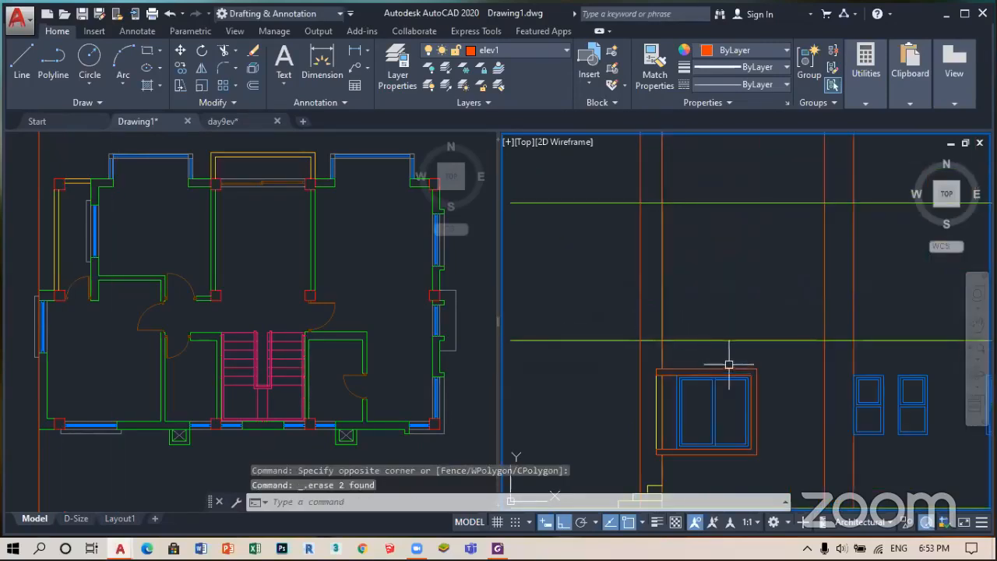
scroll(667, 331, down, 2)
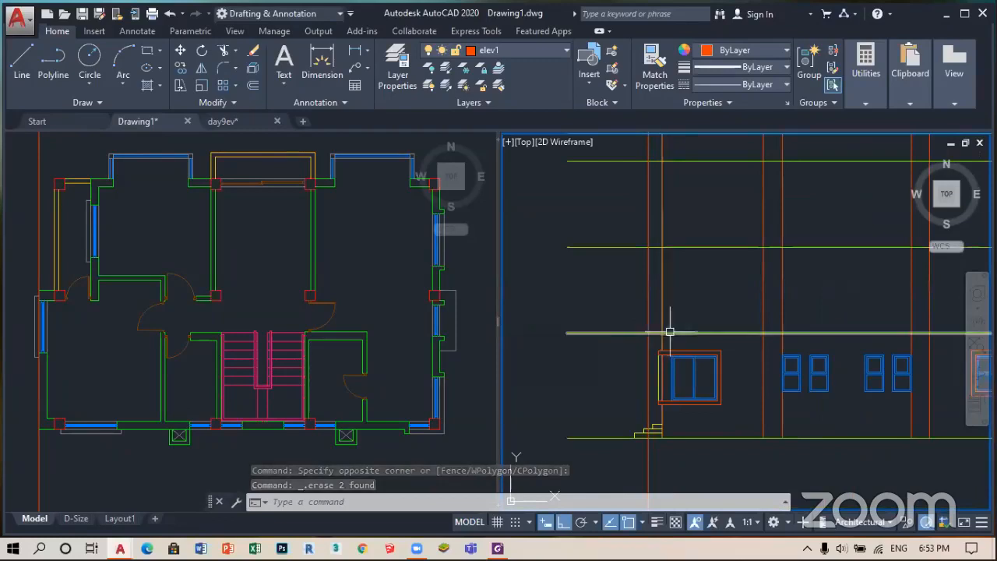
- Offset the floor line just above the ground-floor windows 5 inches downward
scroll(668, 331, up, 3)
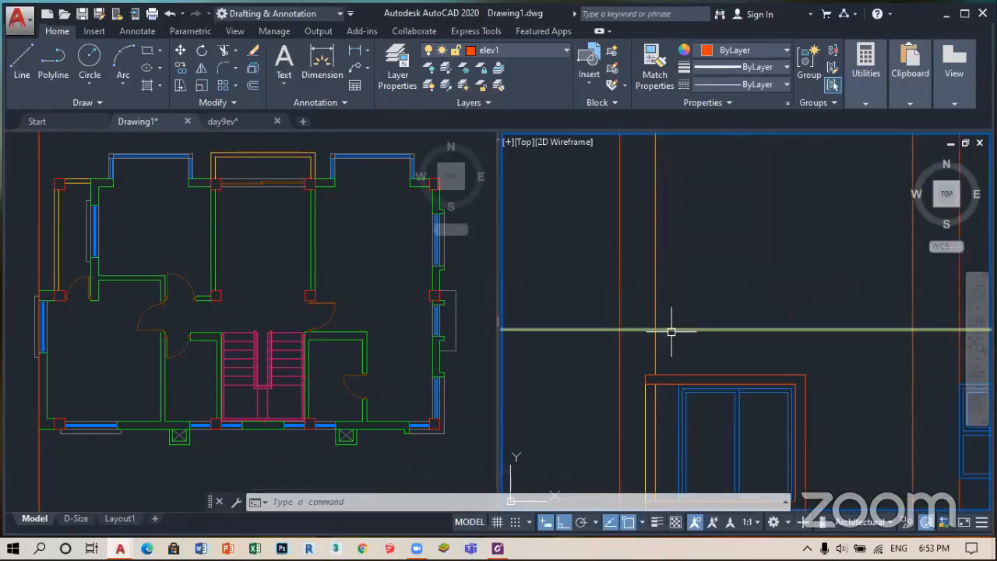
mouse_move(671, 330)
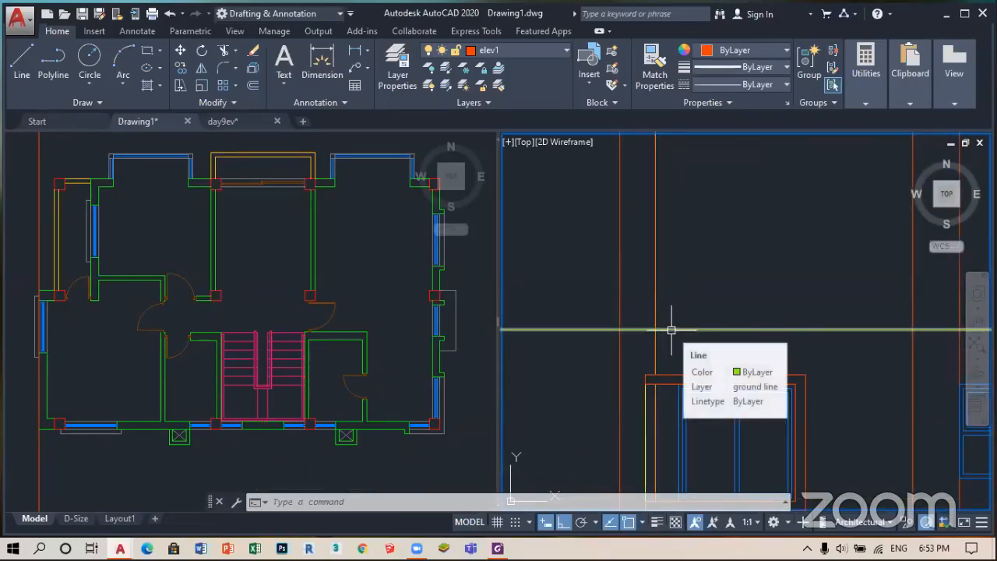
scroll(649, 351, up, 2)
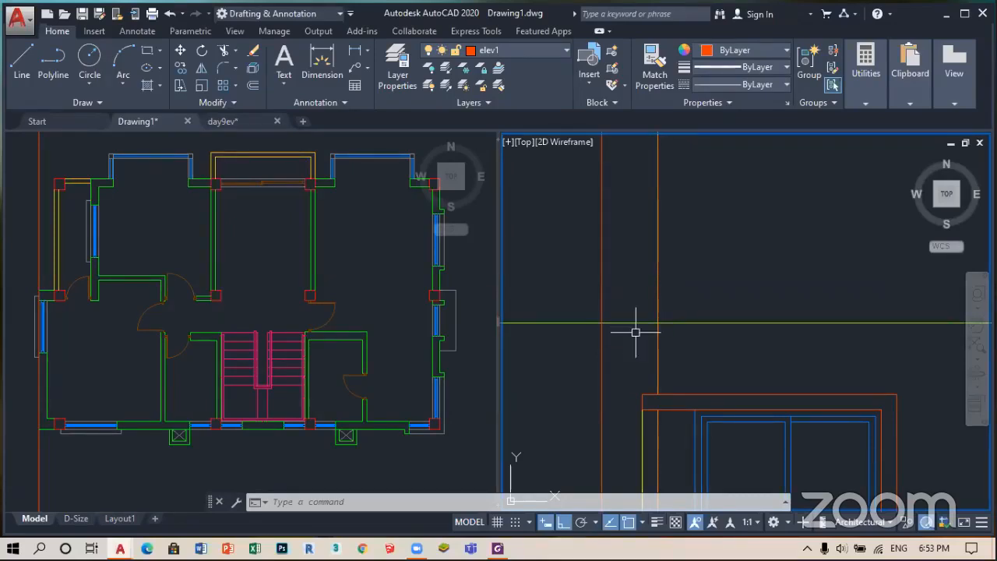
text(o)
key(Return)
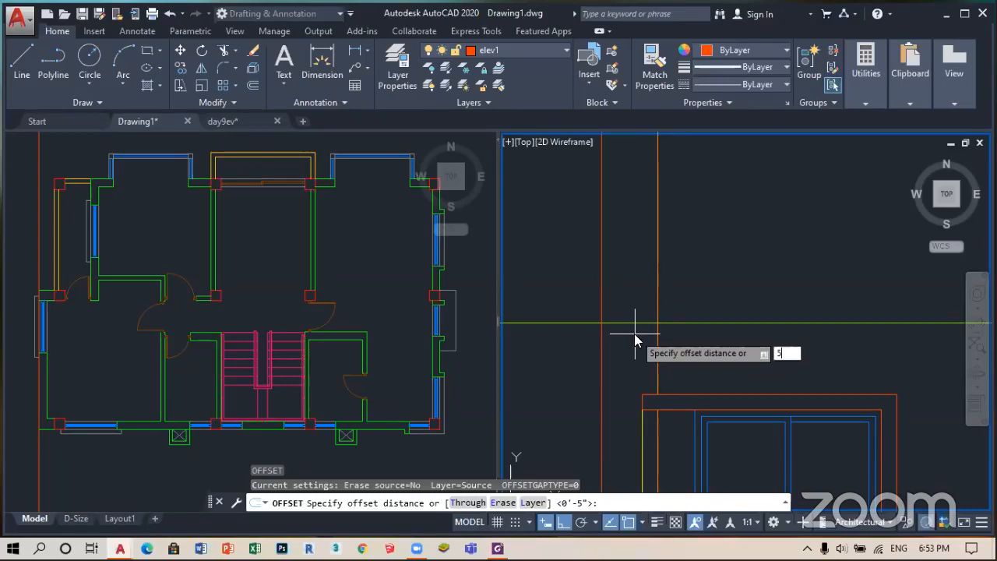
key(Return)
click(634, 322)
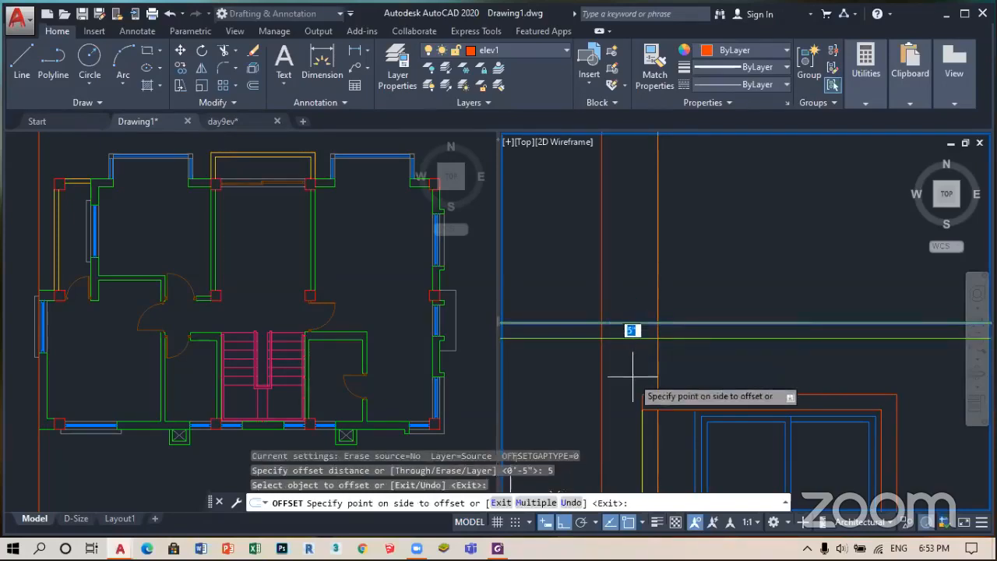
click(633, 377)
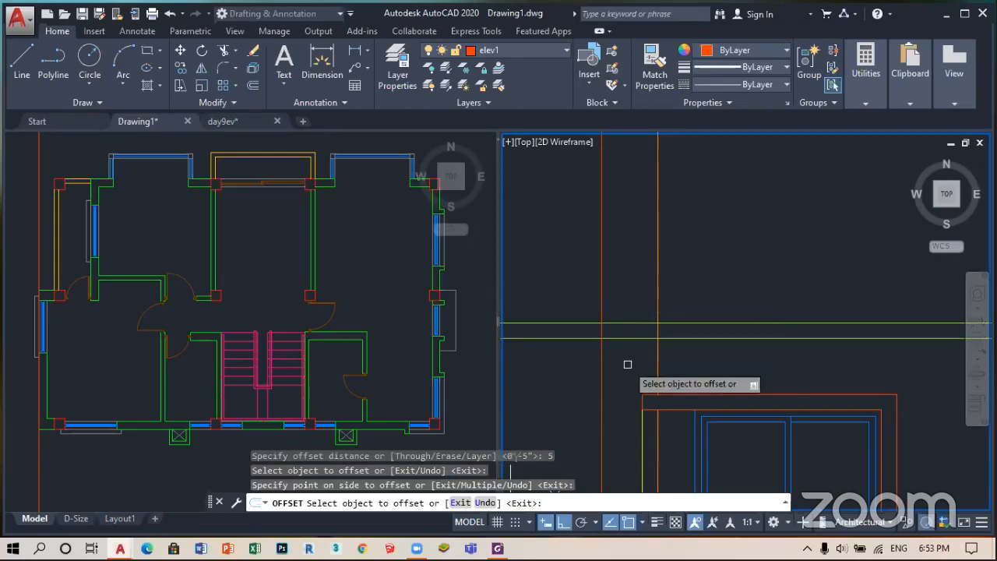
key(Return)
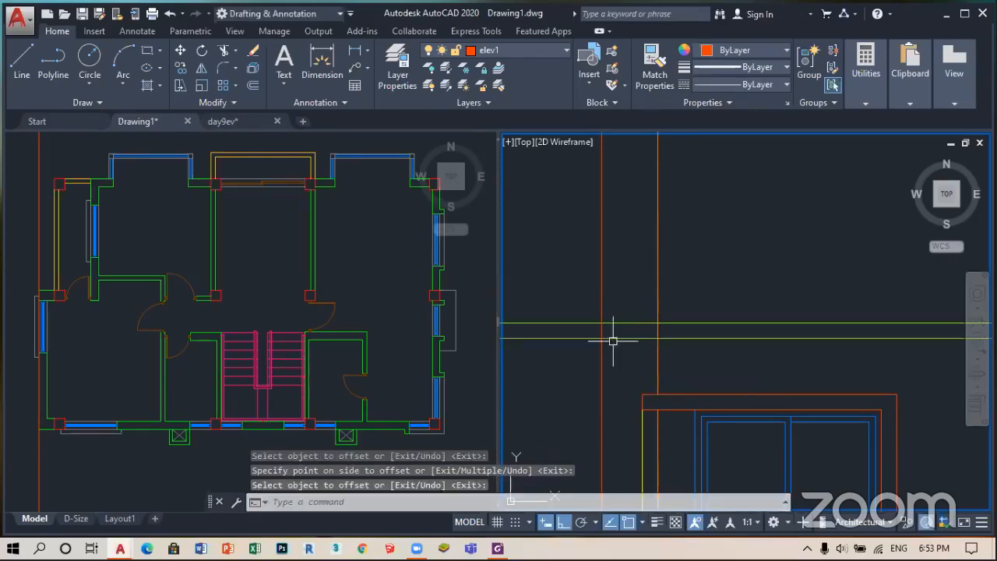
scroll(612, 331, up, 3)
text(f)
key(Return)
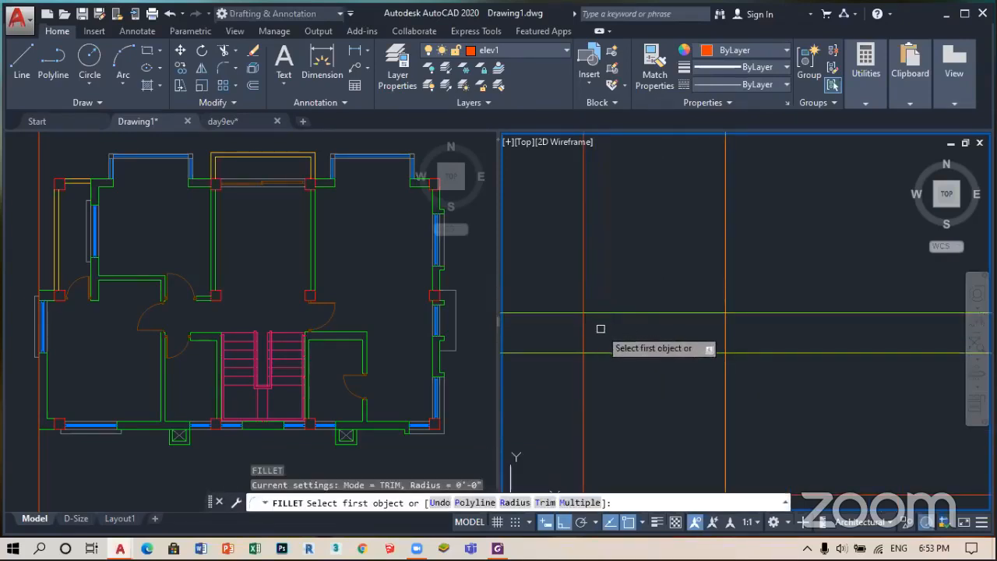
key(Escape)
- Check the projecting upper wall beside the lower W2 window in the north elevation PDF, and return to the AutoCAD drawing
scroll(652, 363, down, 5)
scroll(650, 276, up, 3)
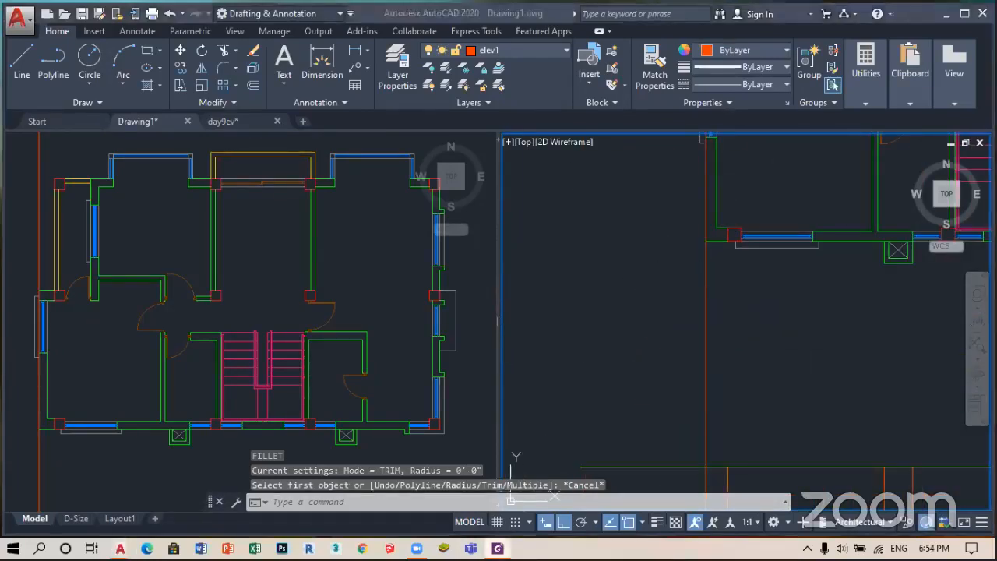
key(alt+Tab)
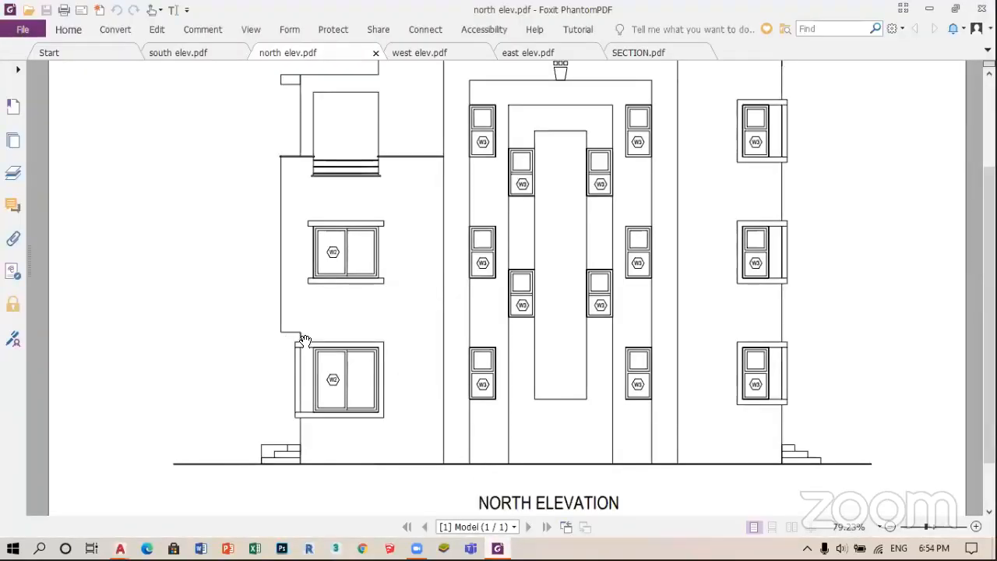
key(alt+Tab)
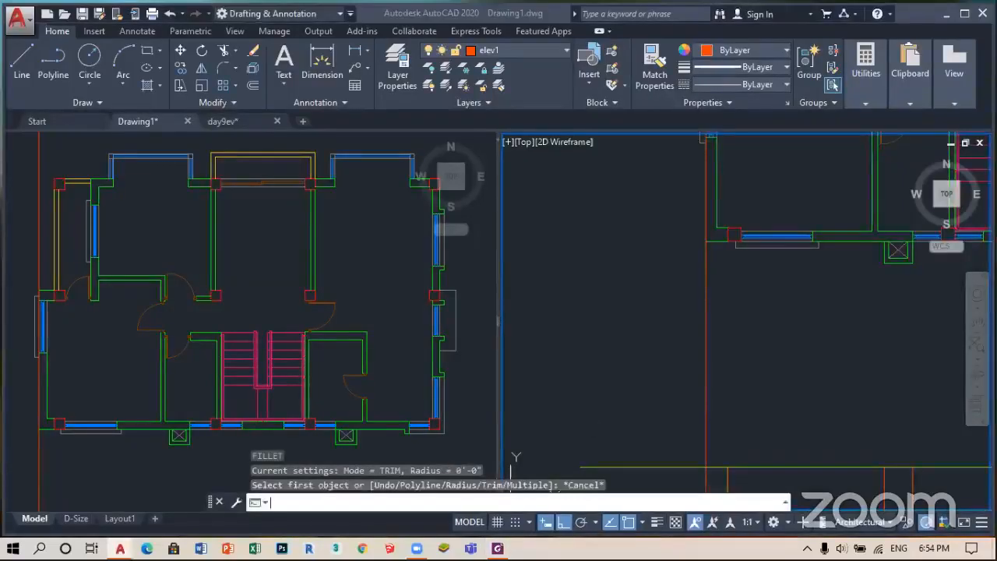
- Offset the floor line above the ground-floor windows 14 inches downward and erase the line offset at 5 inches
scroll(663, 316, down, 4)
scroll(684, 314, up, 6)
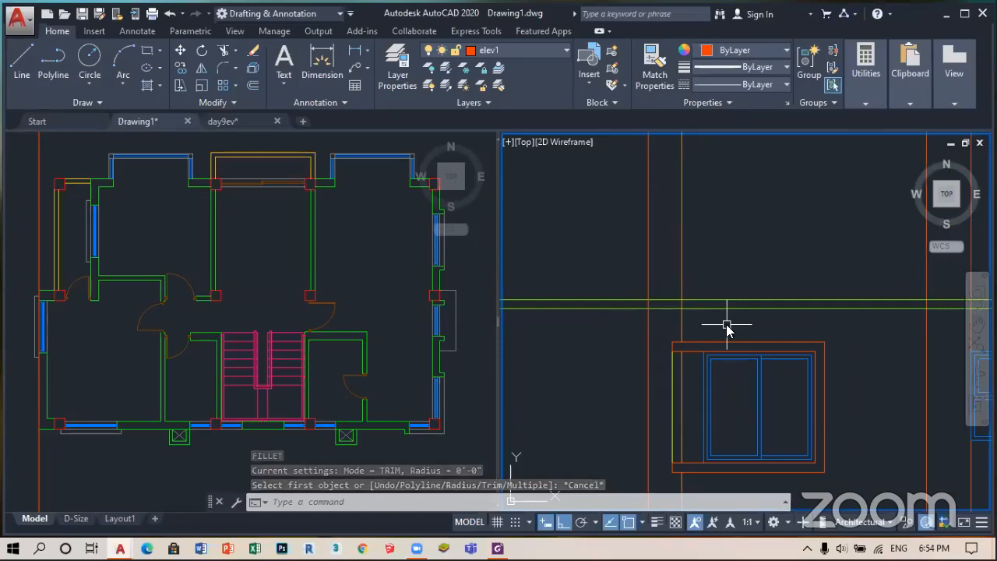
text(o)
key(Return)
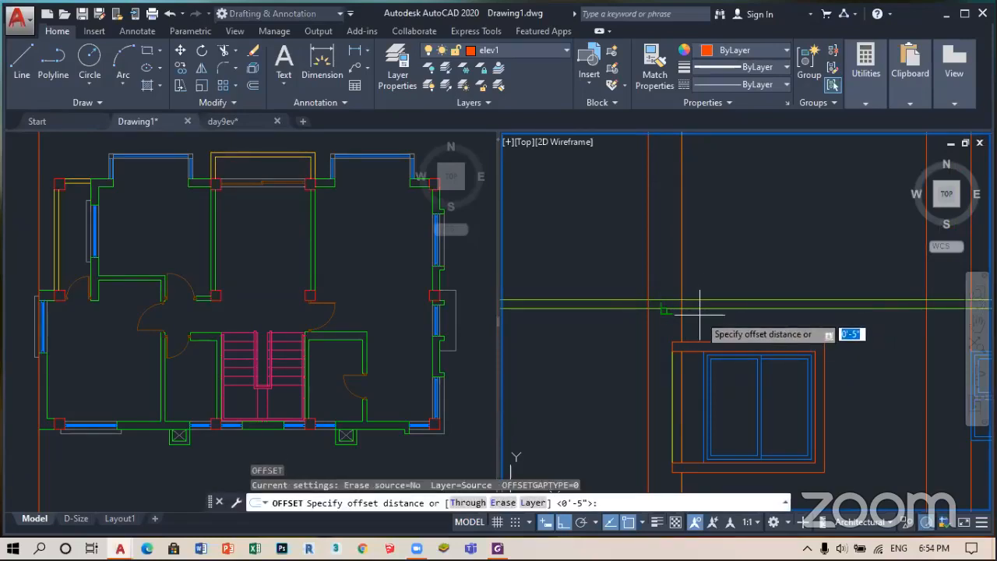
text(14)
key(Return)
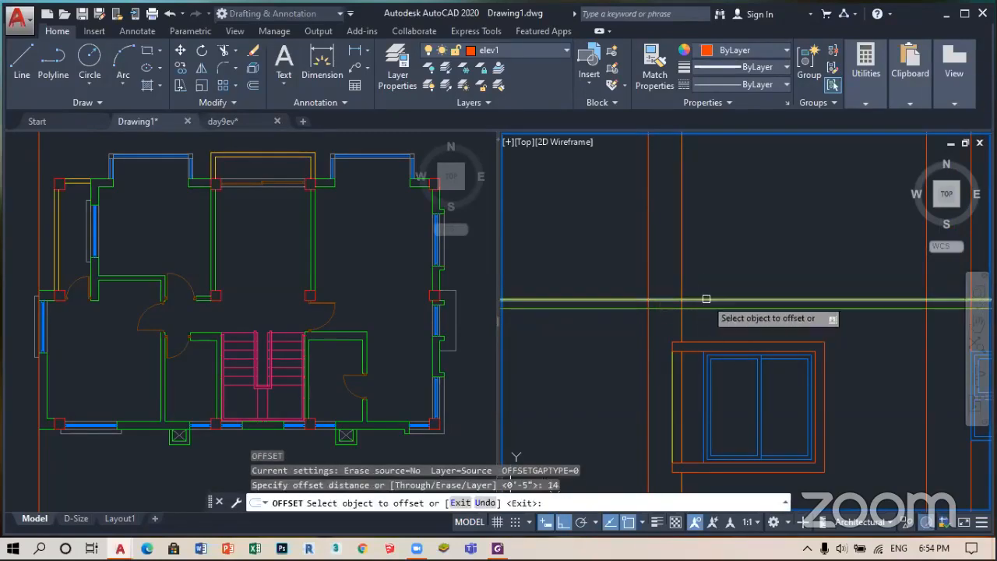
click(704, 301)
click(716, 342)
key(Return)
scroll(704, 304, up, 2)
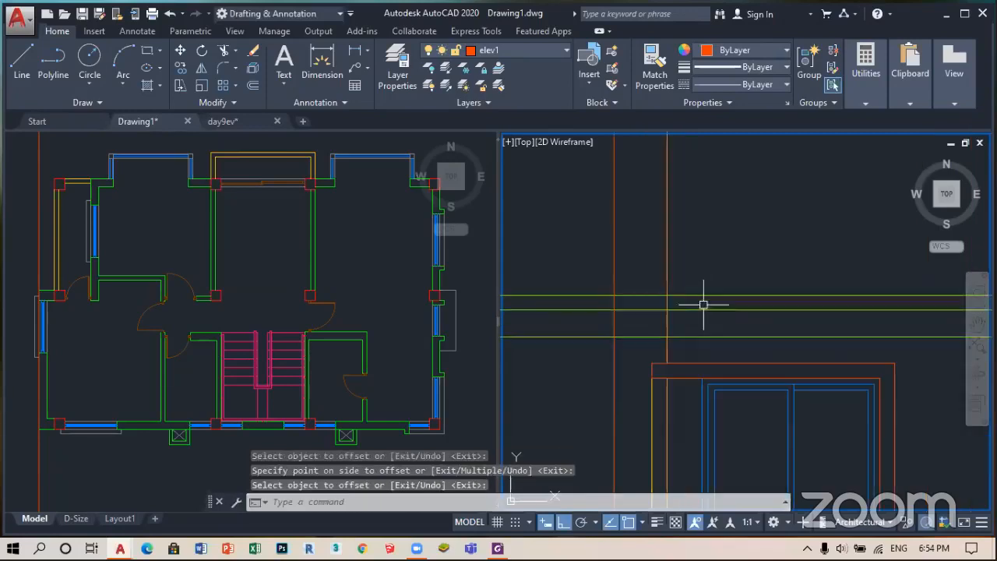
key(Delete)
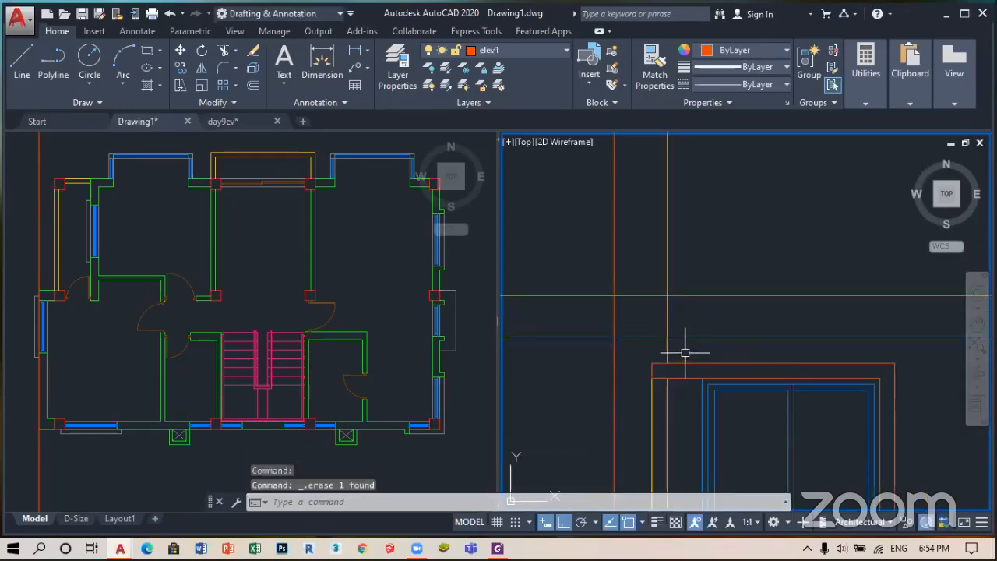
- Fillet the 14-inch offset line with the leftmost vertical projection line into a square corner, using radius 0
text(f)
key(Return)
click(627, 338)
scroll(616, 350, down, 3)
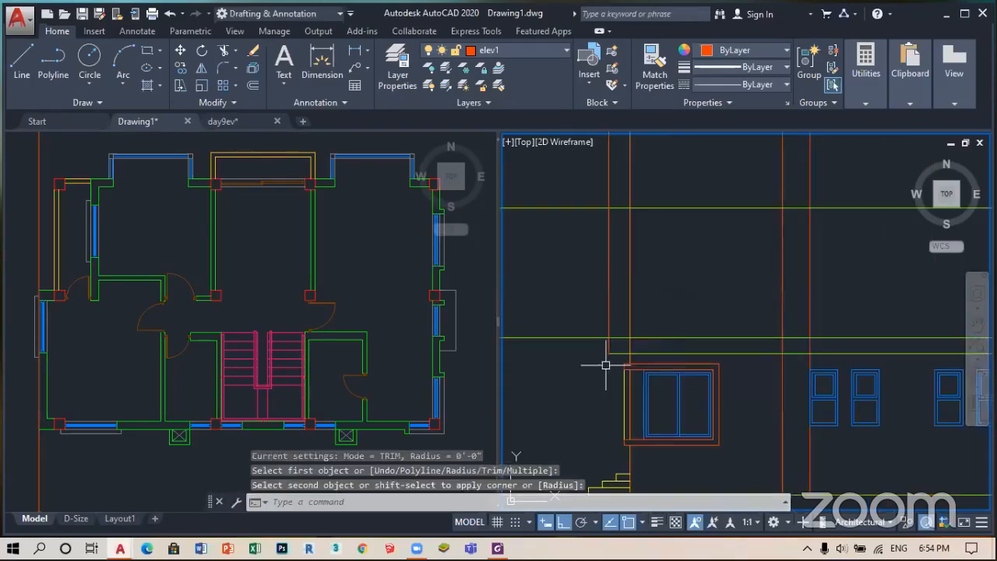
scroll(606, 365, down, 6)
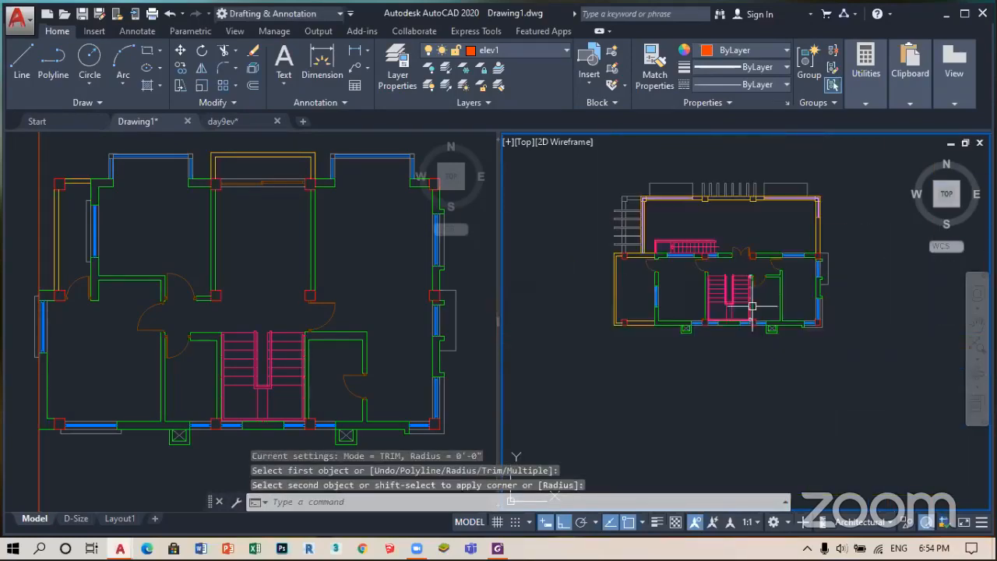
scroll(697, 311, up, 6)
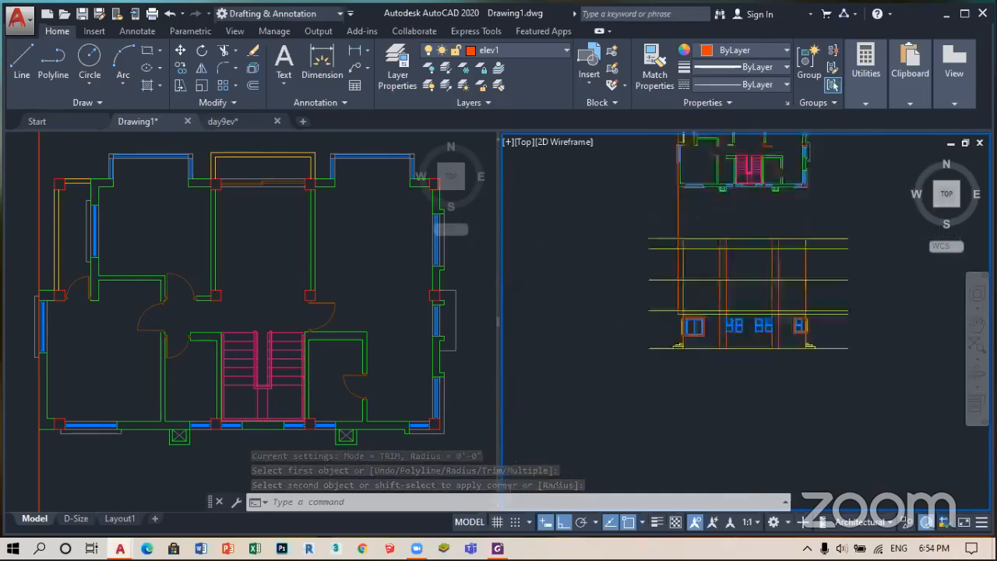
scroll(698, 308, up, 1)
scroll(616, 316, down, 1)
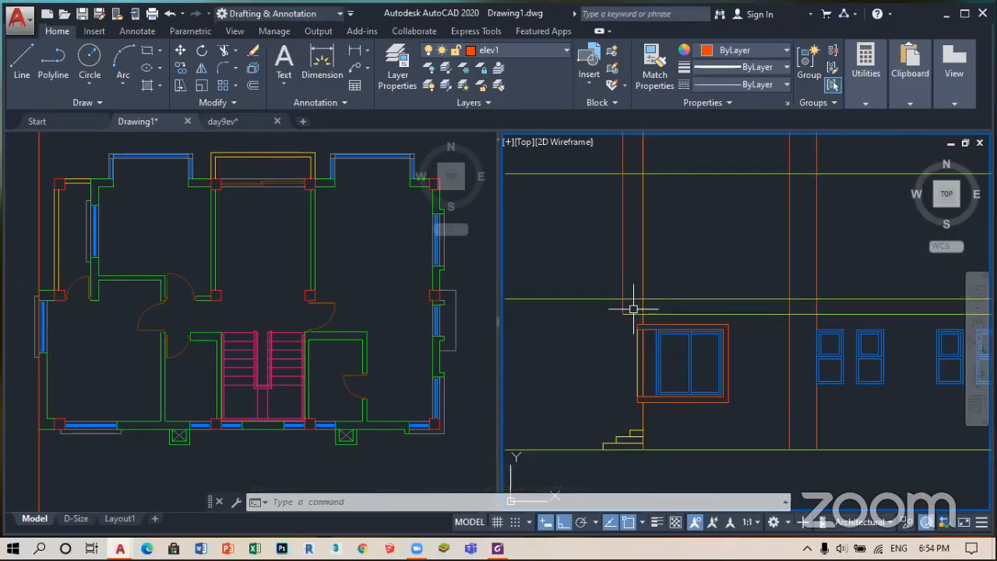
scroll(678, 308, down, 2)
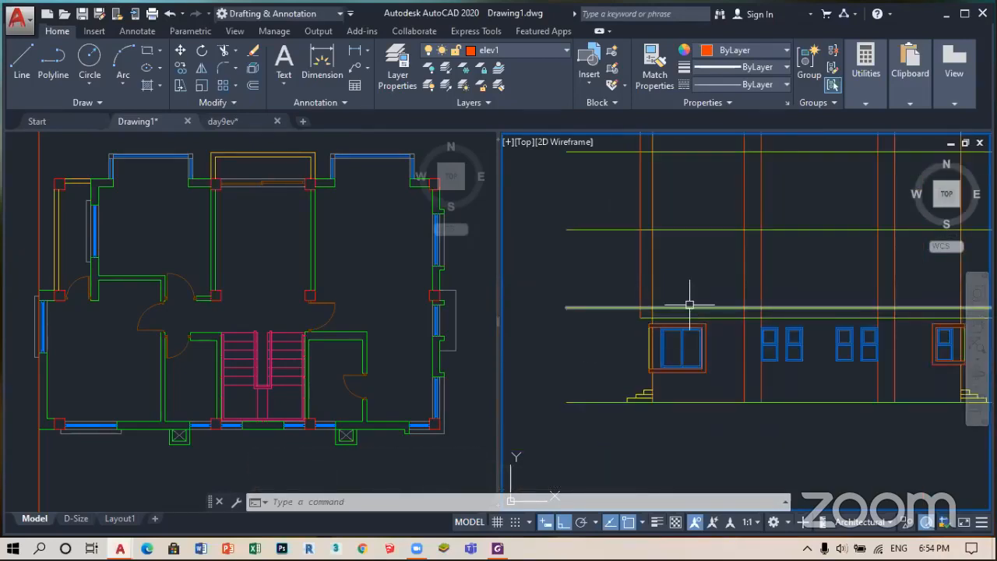
scroll(688, 357, up, 2)
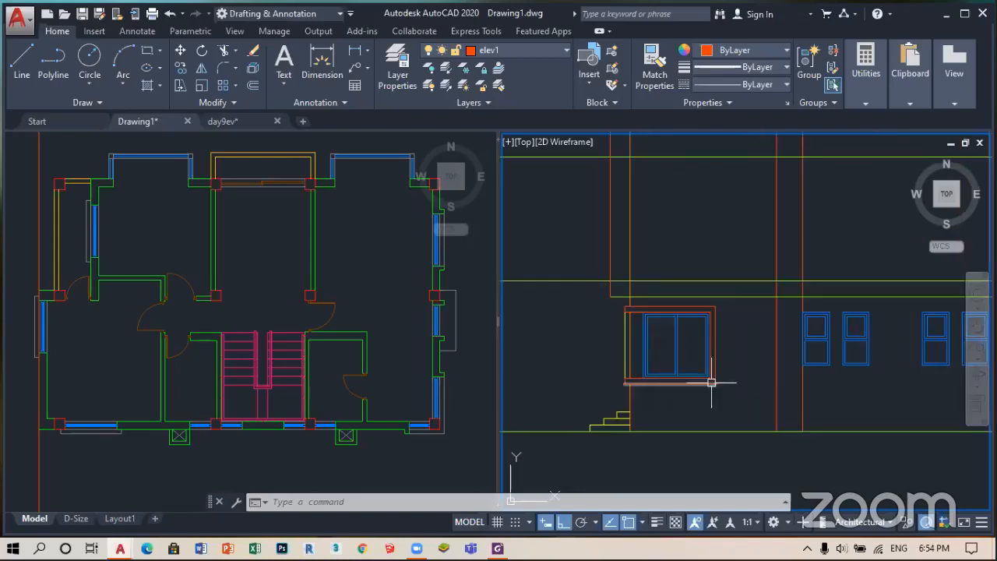
- Start a Copy and select all six ground-floor window blocks across the elevation
scroll(608, 350, down, 2)
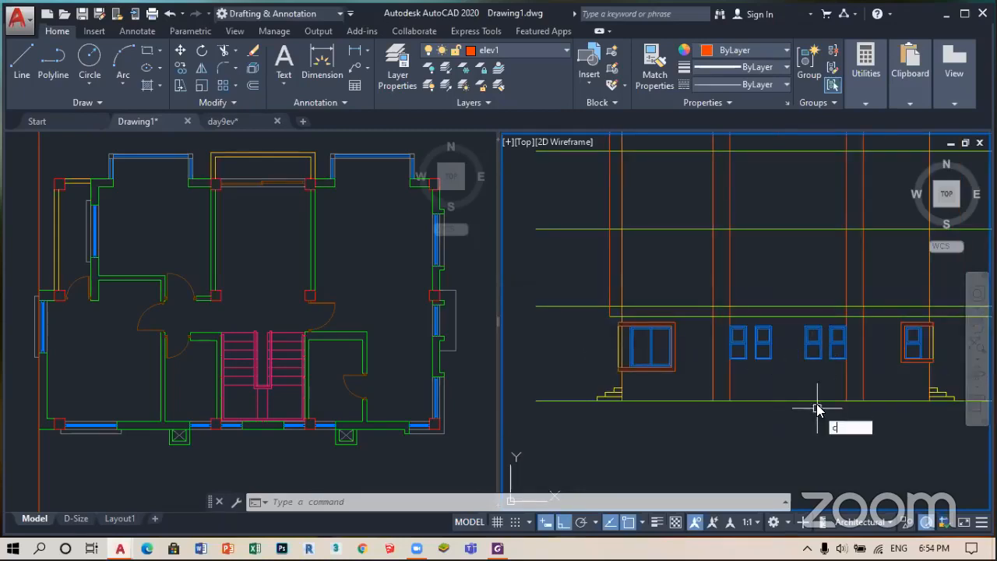
text(o)
key(Return)
click(631, 348)
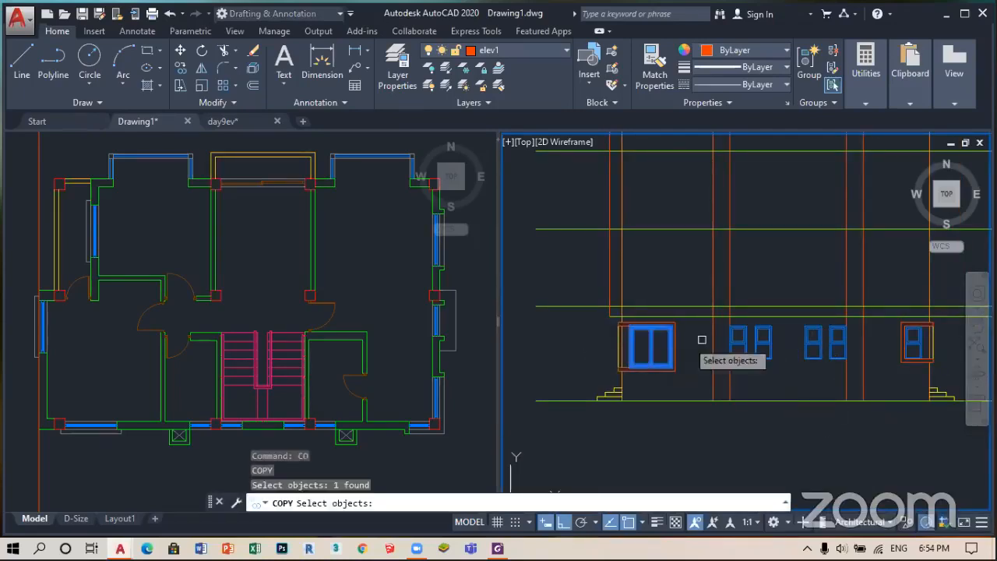
click(737, 342)
click(764, 343)
click(812, 343)
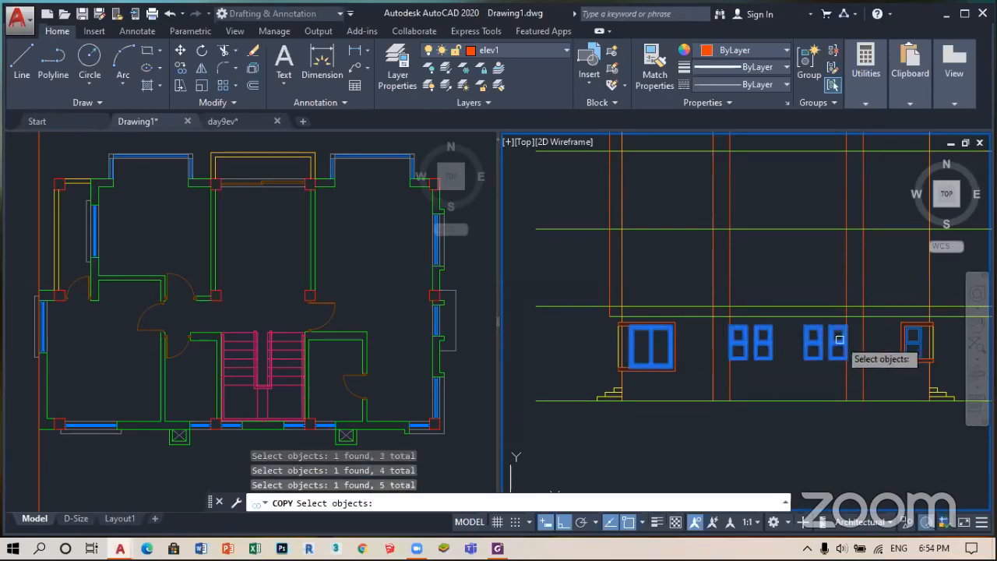
scroll(907, 343, up, 3)
click(885, 335)
scroll(883, 323, up, 2)
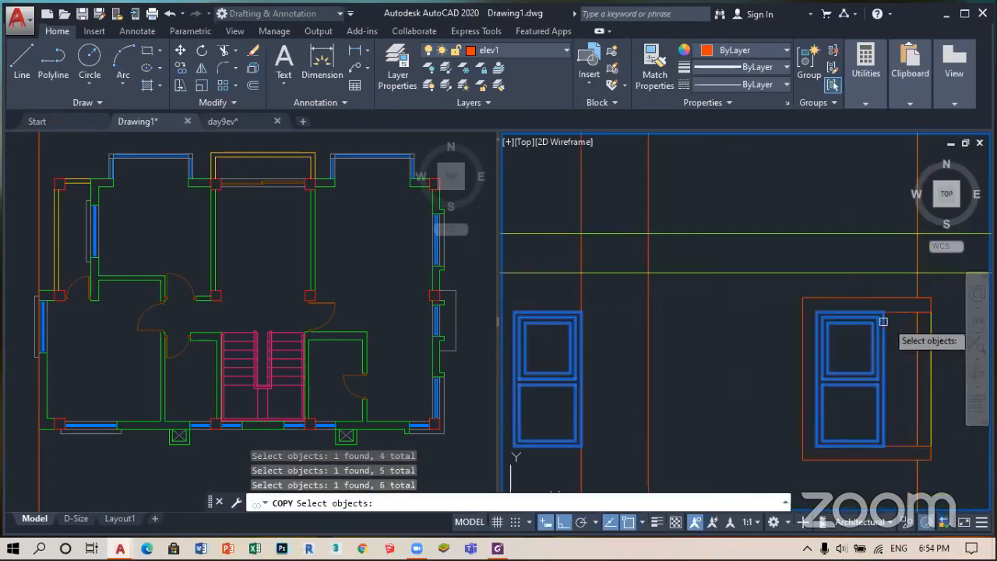
scroll(831, 349, down, 5)
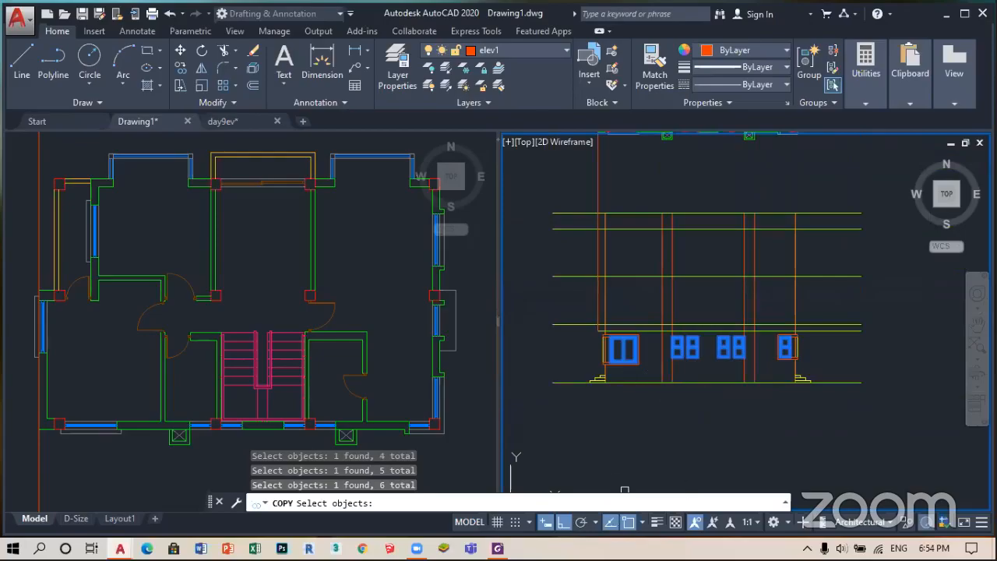
- Consult the north elevation PDF and add the rightmost window's complete surround to the Copy selection
key(alt+Tab)
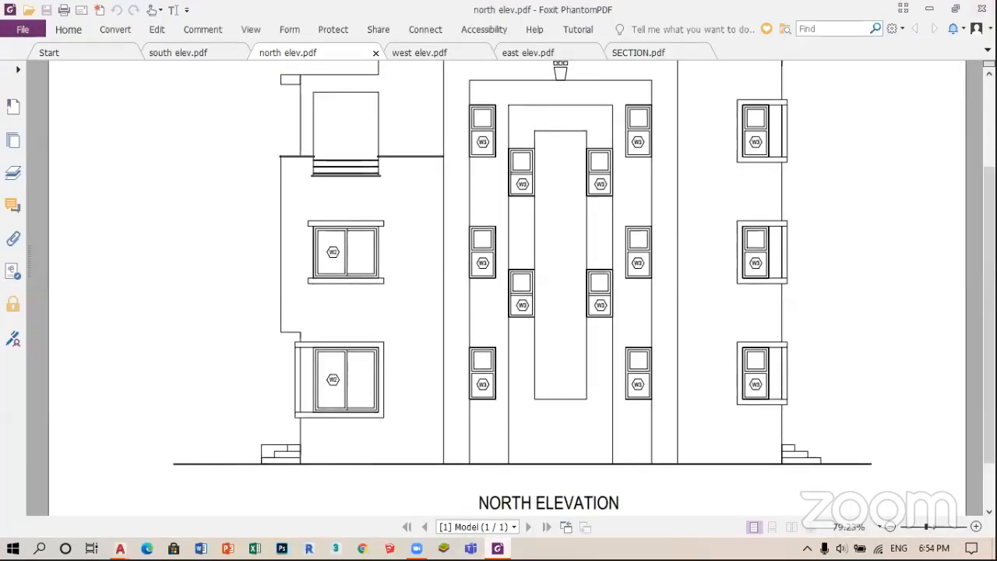
click(498, 548)
scroll(760, 319, up, 4)
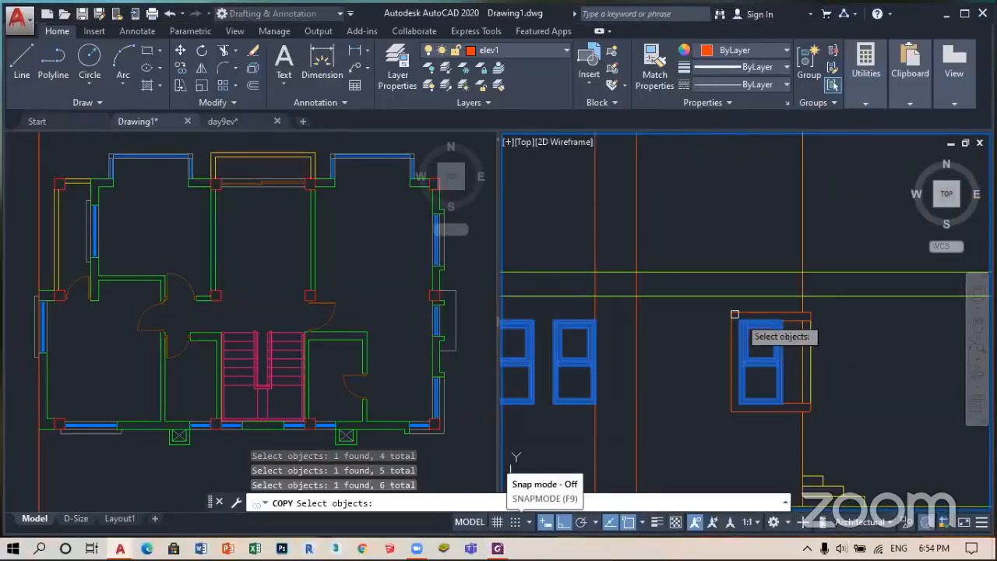
click(719, 297)
click(844, 427)
scroll(826, 366, down, 3)
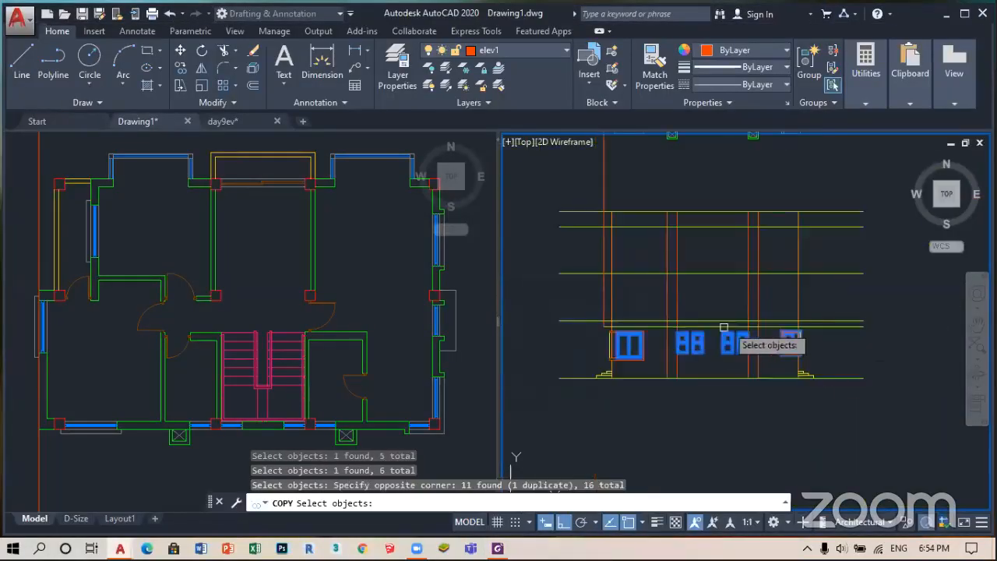
- Add the top band lines, their short end line and the outer right edge of the large left window's surround to the Copy selection
scroll(701, 339, up, 6)
scroll(628, 333, down, 2)
scroll(713, 333, up, 3)
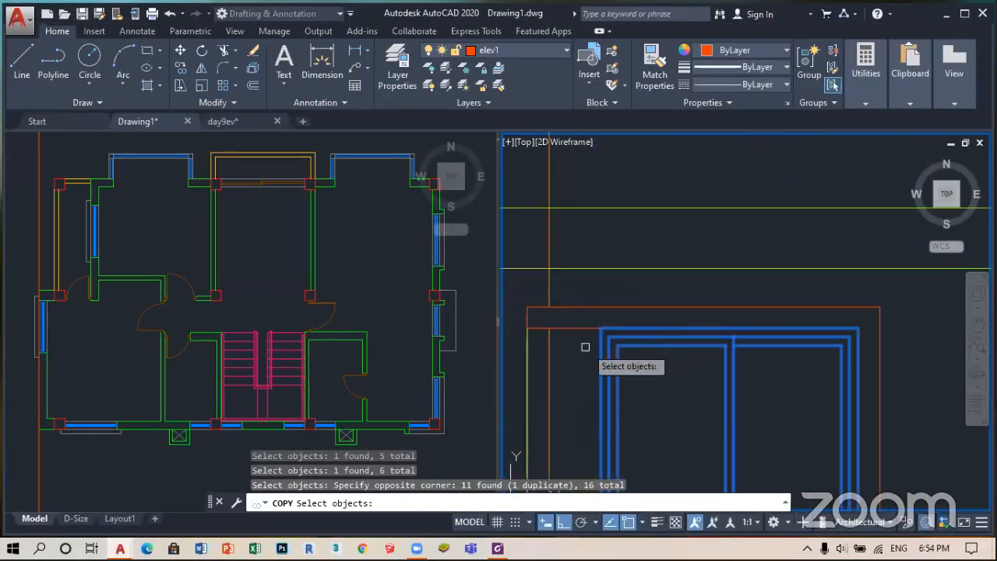
click(596, 345)
click(556, 304)
click(512, 297)
click(558, 321)
scroll(558, 322, down, 2)
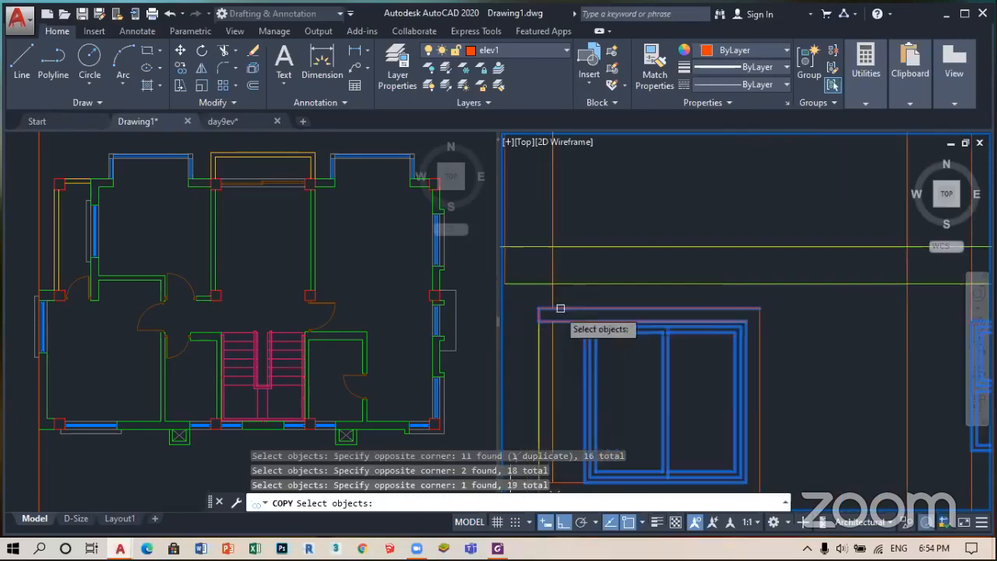
click(761, 336)
scroll(775, 320, down, 2)
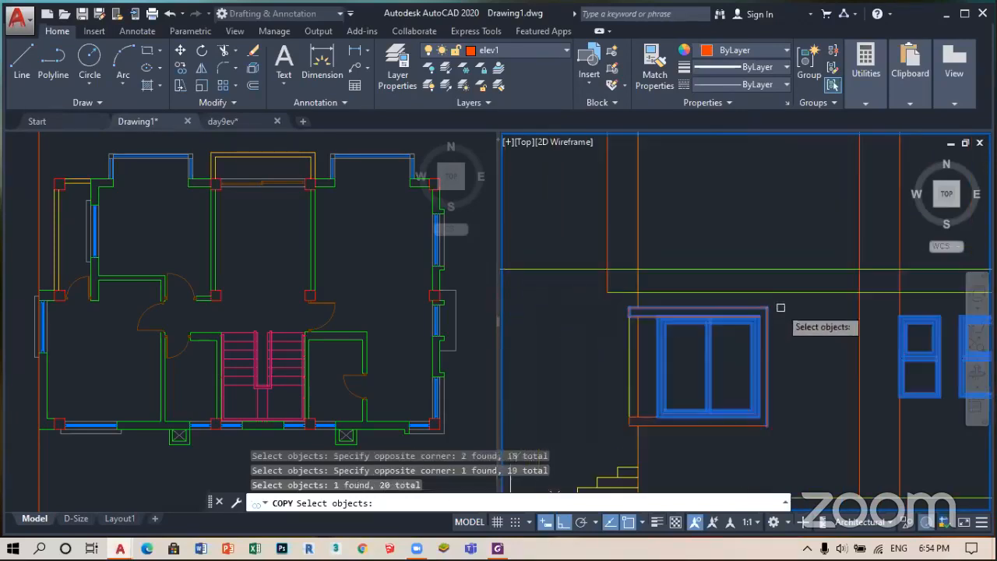
- Add the bottom band lines and their short end line of the large left window's surround to the Copy selection
scroll(673, 439, up, 5)
click(616, 407)
click(570, 364)
click(537, 363)
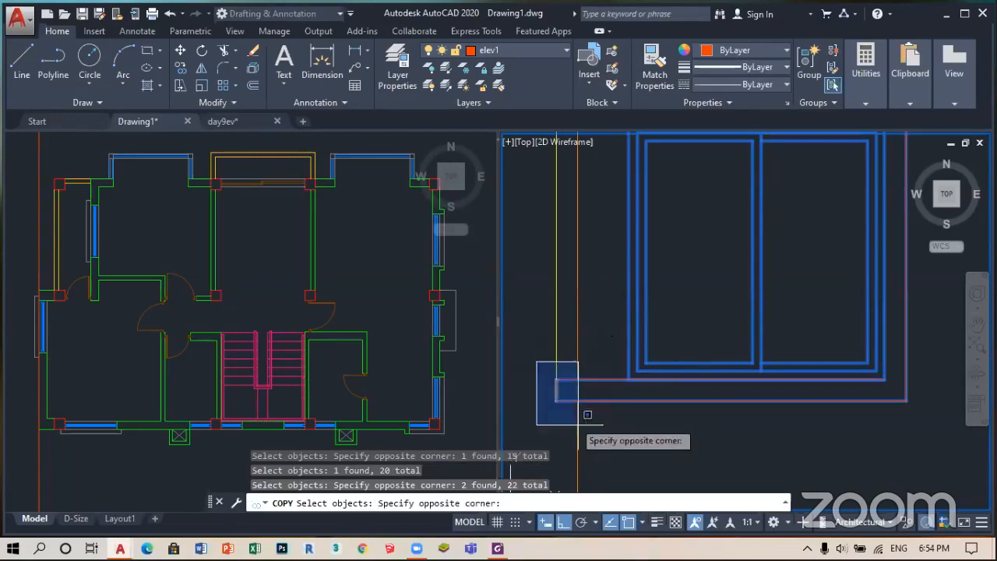
click(579, 427)
scroll(563, 385, down, 5)
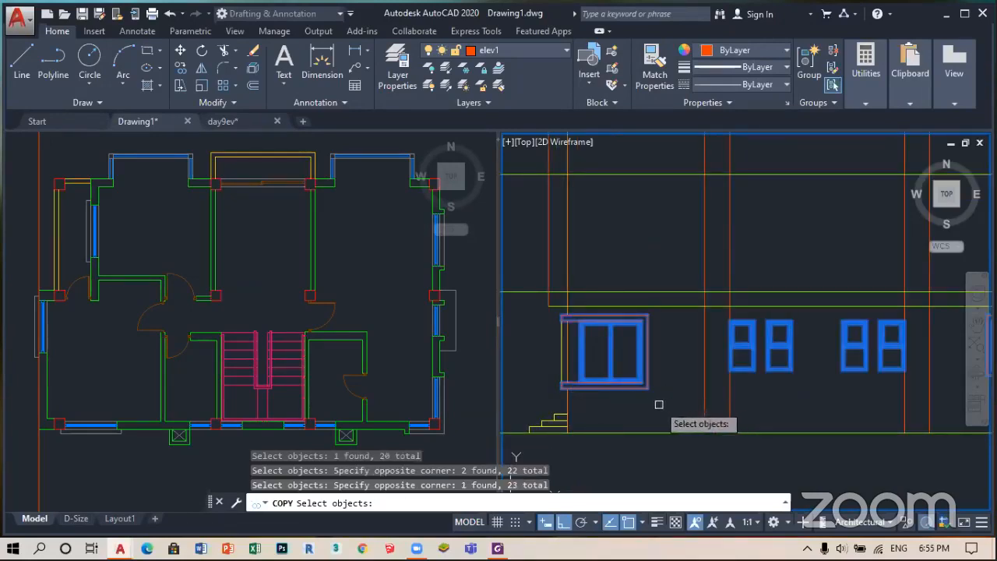
- Copy the selected windows and surrounds straight up by 9'4", using the ground line's intersection with the wall edge by the steps as base point
scroll(559, 438, up, 2)
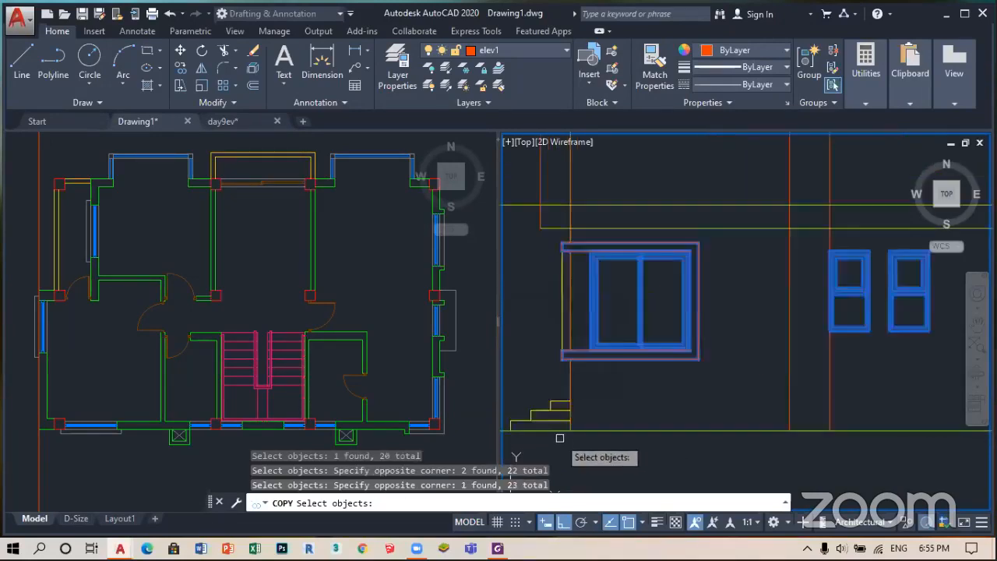
scroll(562, 434, up, 2)
key(Return)
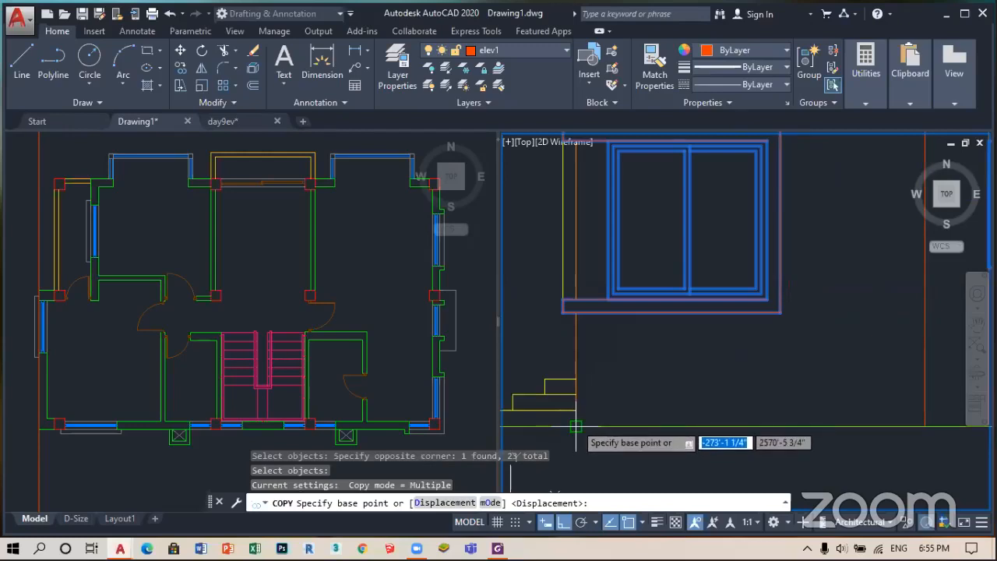
click(575, 427)
scroll(581, 413, down, 5)
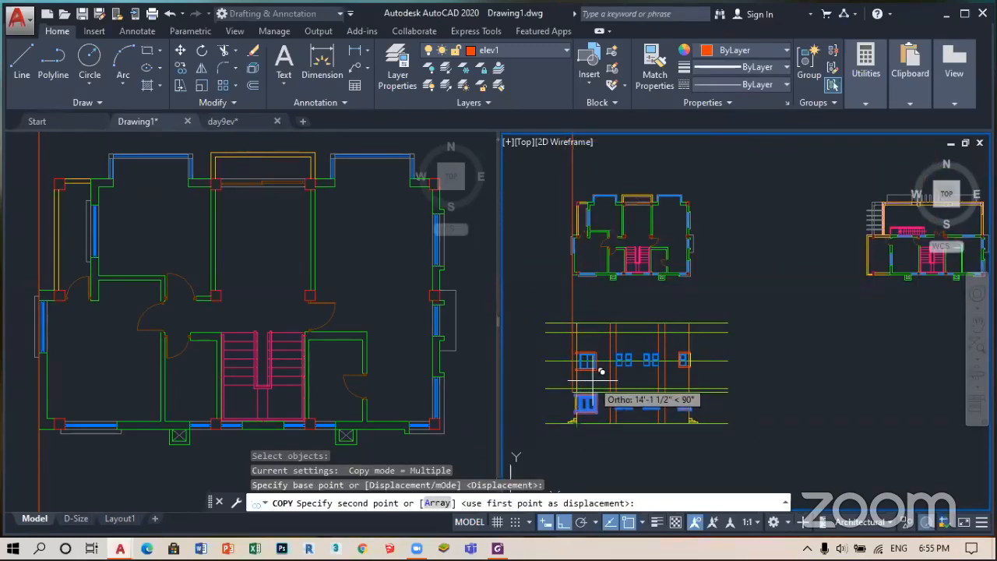
text(9)
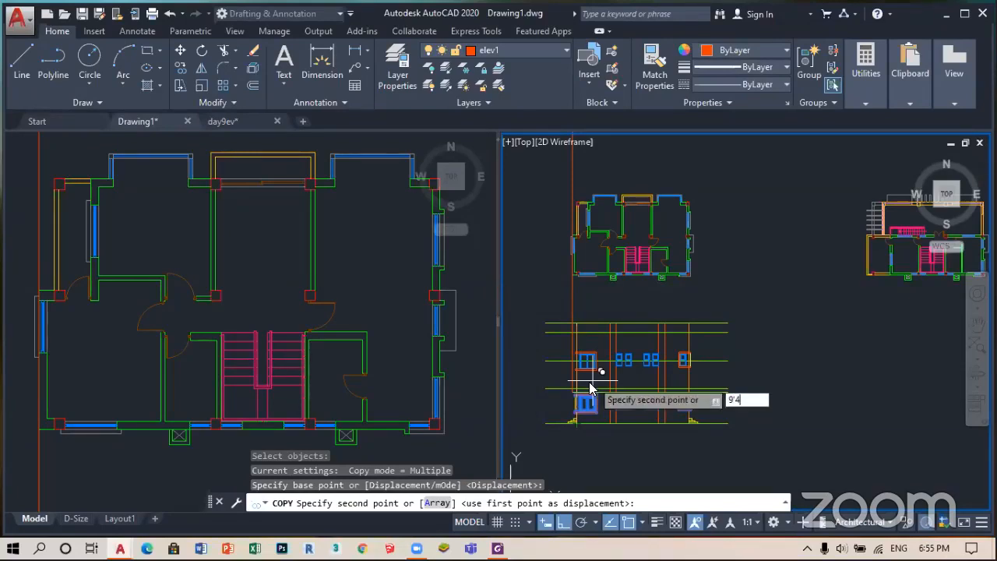
text('4)
key(Return)
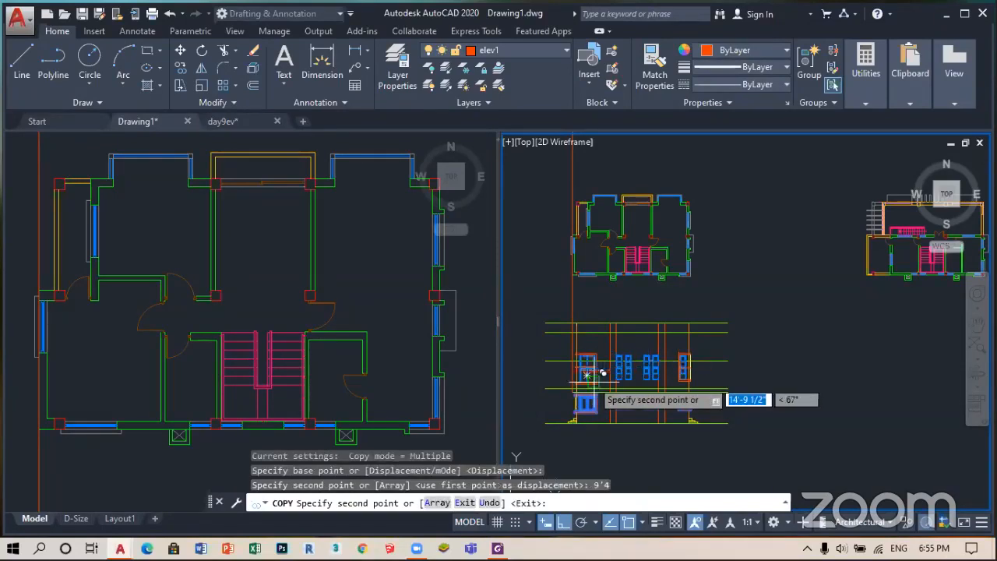
key(Escape)
- Examine the copied upper-floor windows and compare the elevation with the north elevation PDF
scroll(592, 389, up, 6)
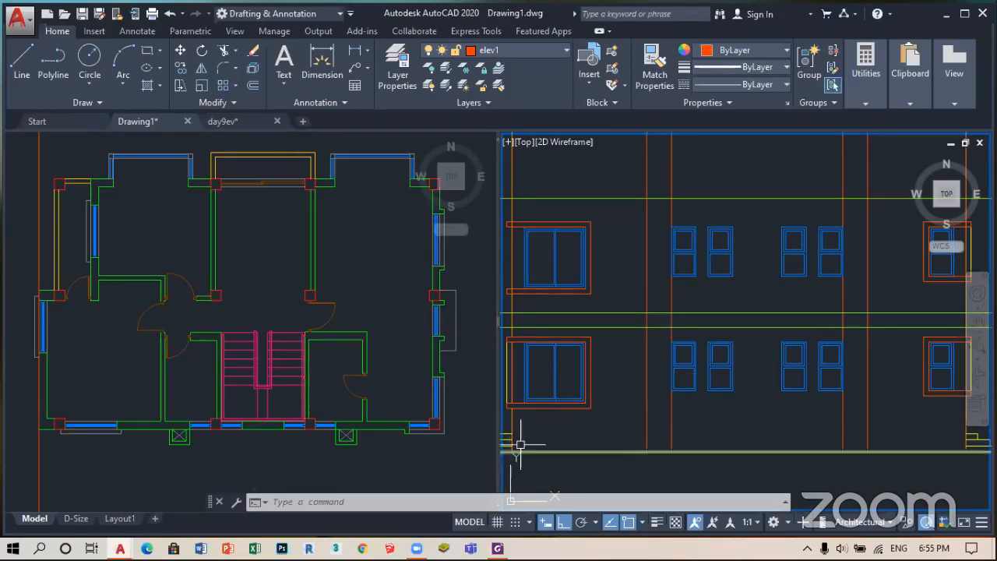
scroll(724, 390, down, 3)
scroll(621, 384, up, 3)
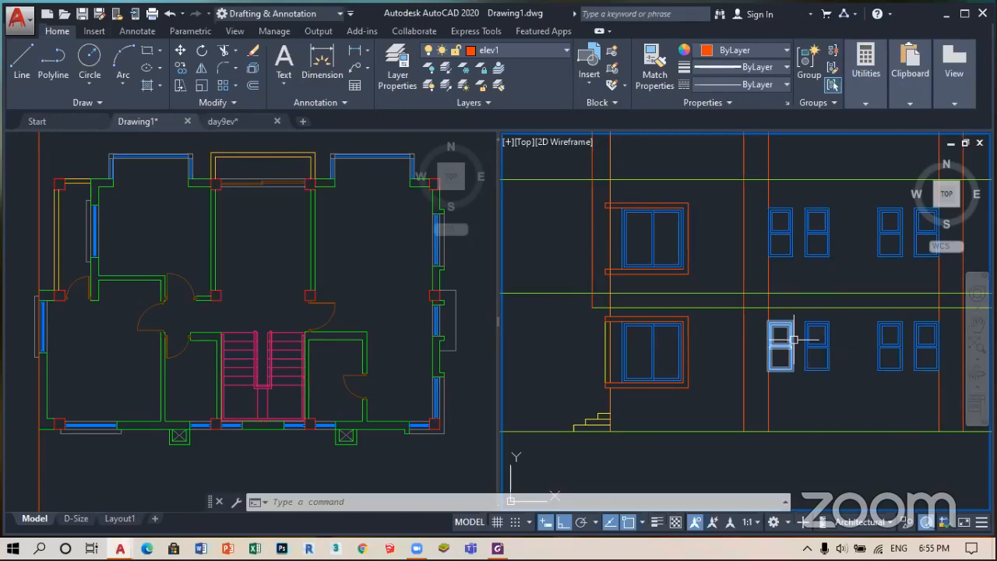
scroll(590, 396, down, 2)
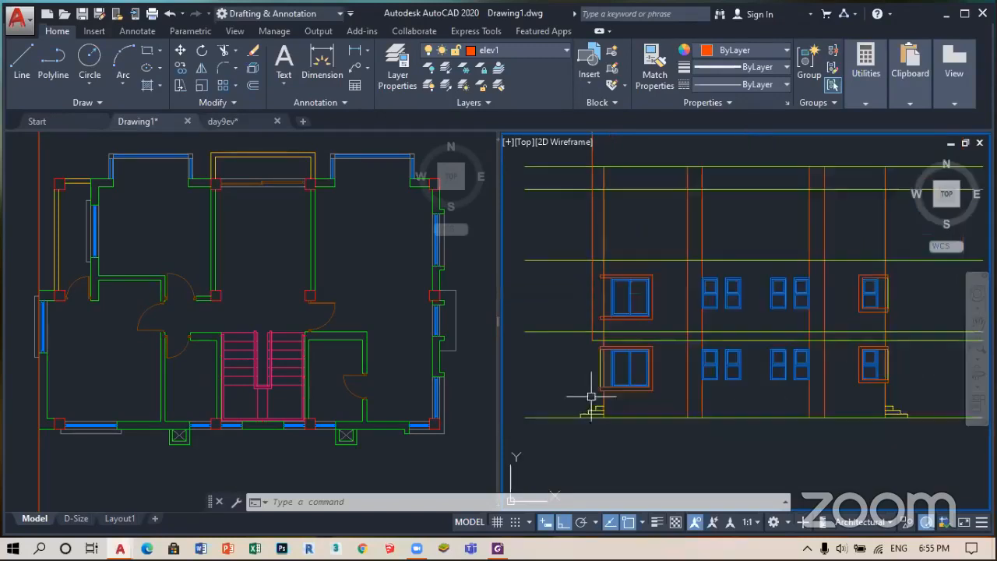
scroll(611, 318, up, 4)
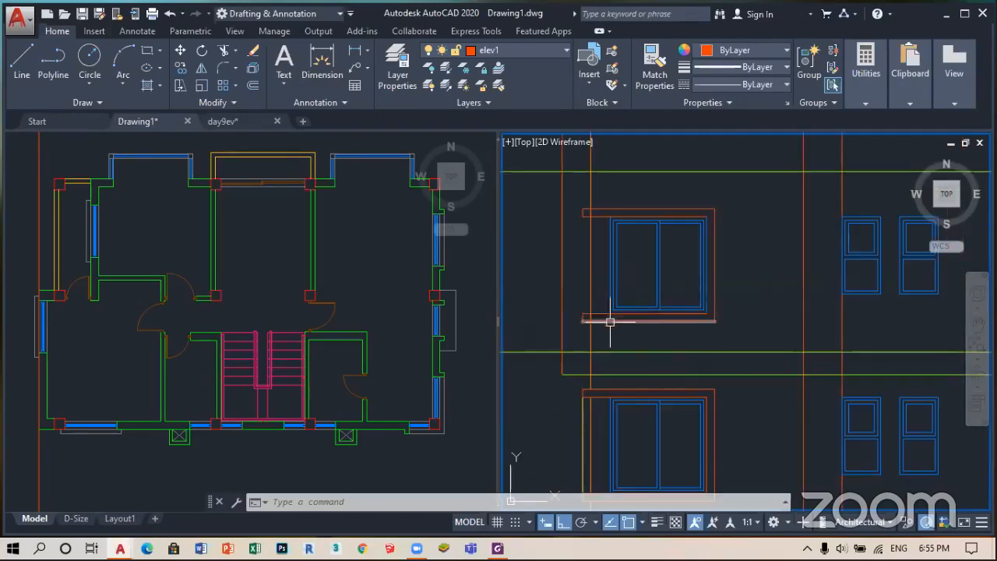
scroll(620, 336, down, 2)
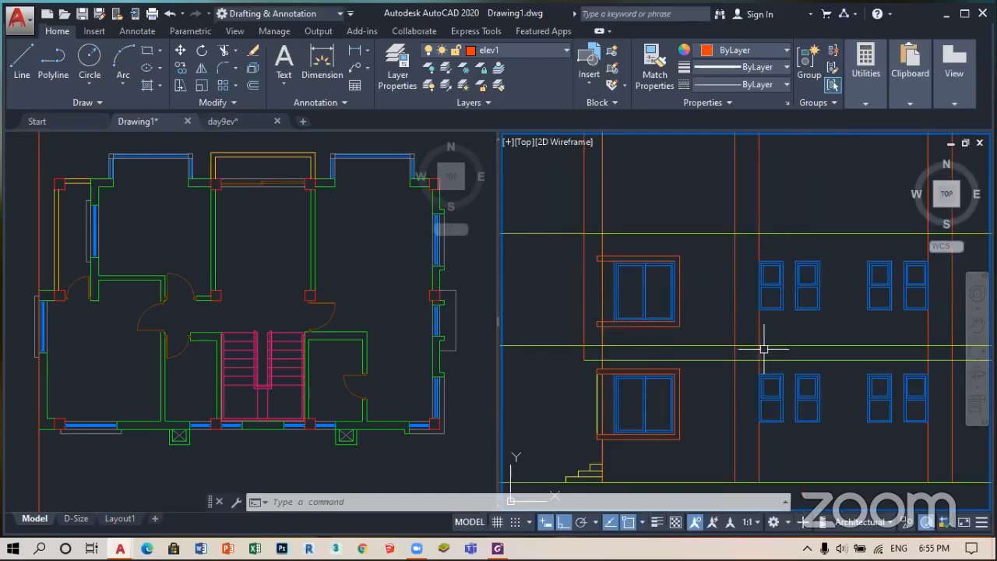
click(499, 550)
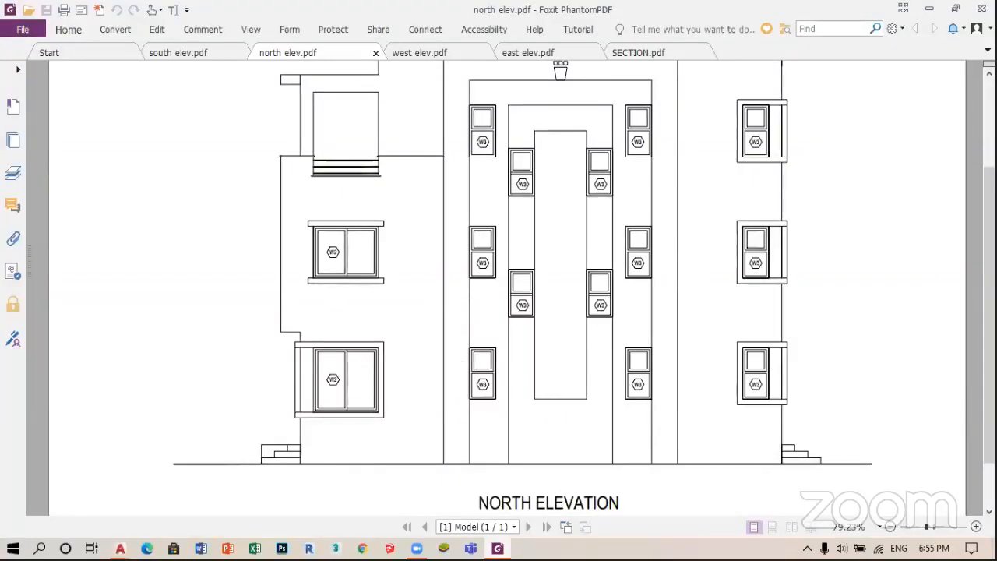
click(499, 550)
scroll(597, 343, down, 2)
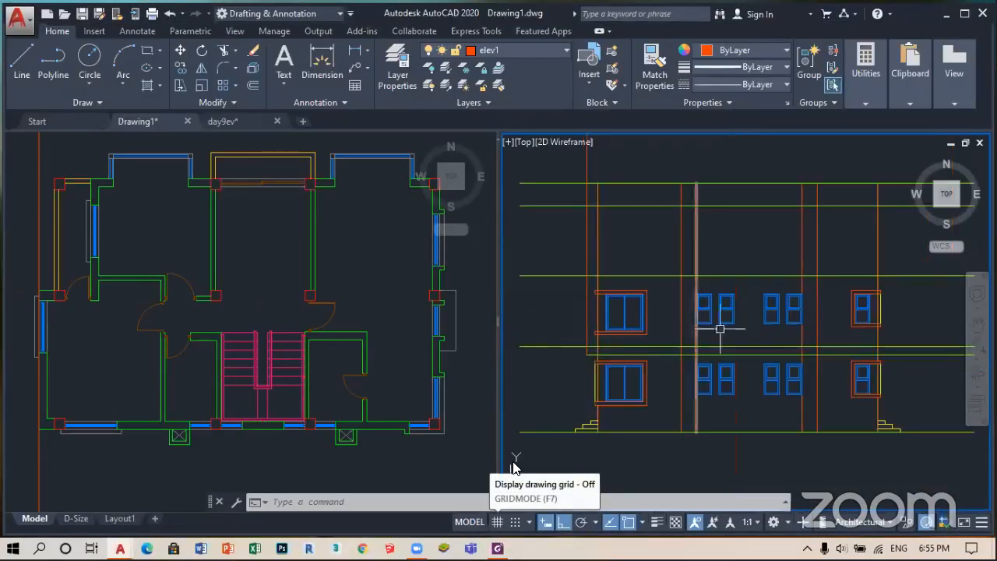
- Delete the ground-line-layer floor line just above the projecting wall's bottom edge, between the two window rows
scroll(680, 342, up, 2)
click(645, 347)
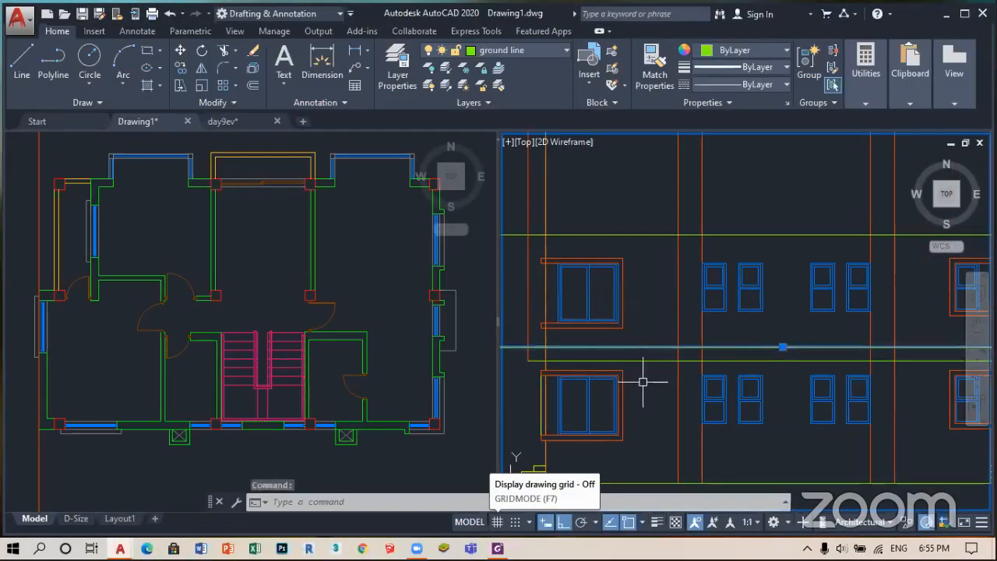
key(Delete)
- Fillet the projecting wall's bottom line with the ground-floor wall's outer vertical line into a square corner, using radius 0
scroll(517, 401, up, 1)
scroll(538, 372, up, 1)
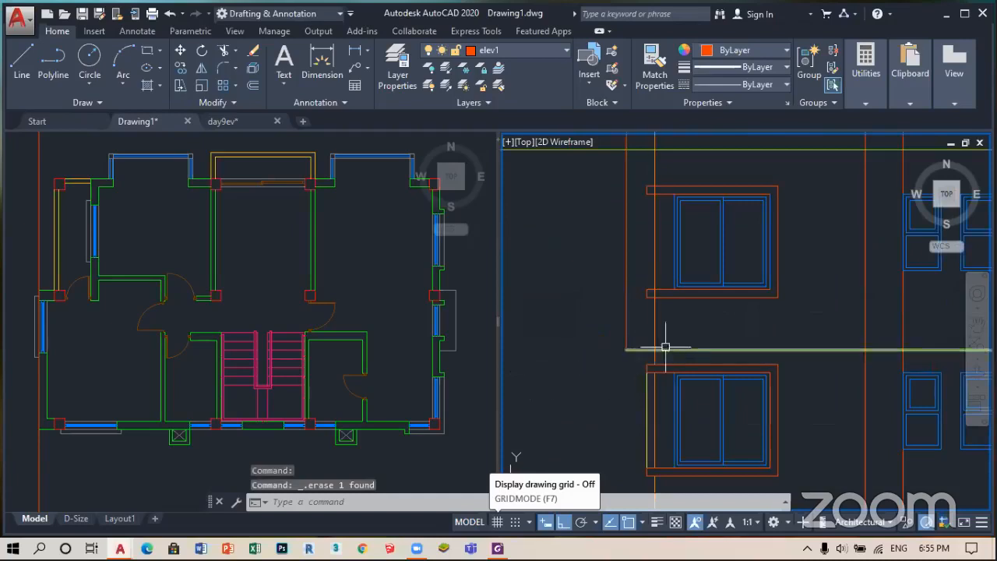
scroll(665, 347, up, 2)
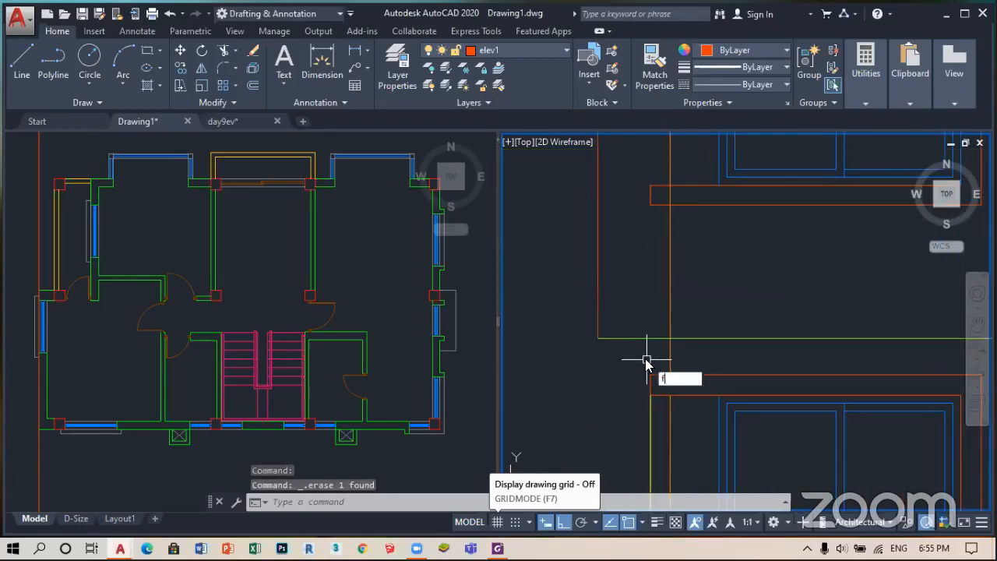
key(Return)
click(663, 341)
click(670, 350)
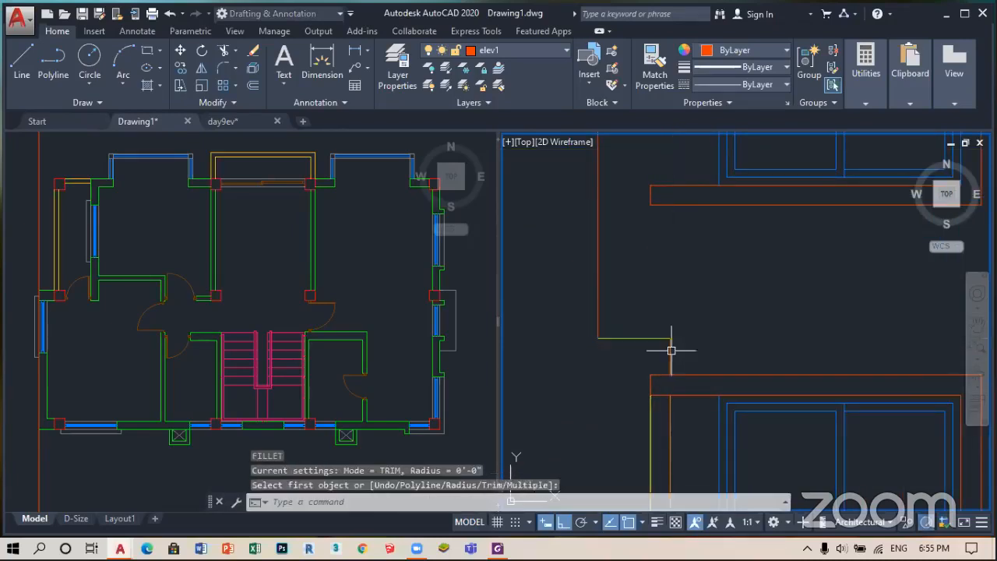
click(670, 351)
scroll(654, 366, down, 3)
scroll(643, 364, down, 5)
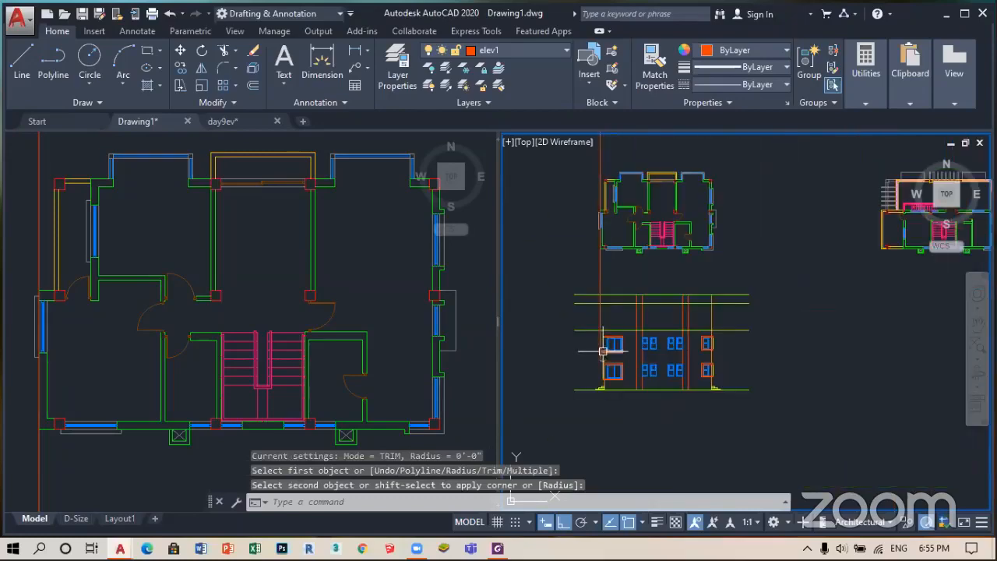
- Match the projecting wall's bottom and outer lines and the floor line above the upper windows to the ground-floor wall line's properties
scroll(935, 211, up, 2)
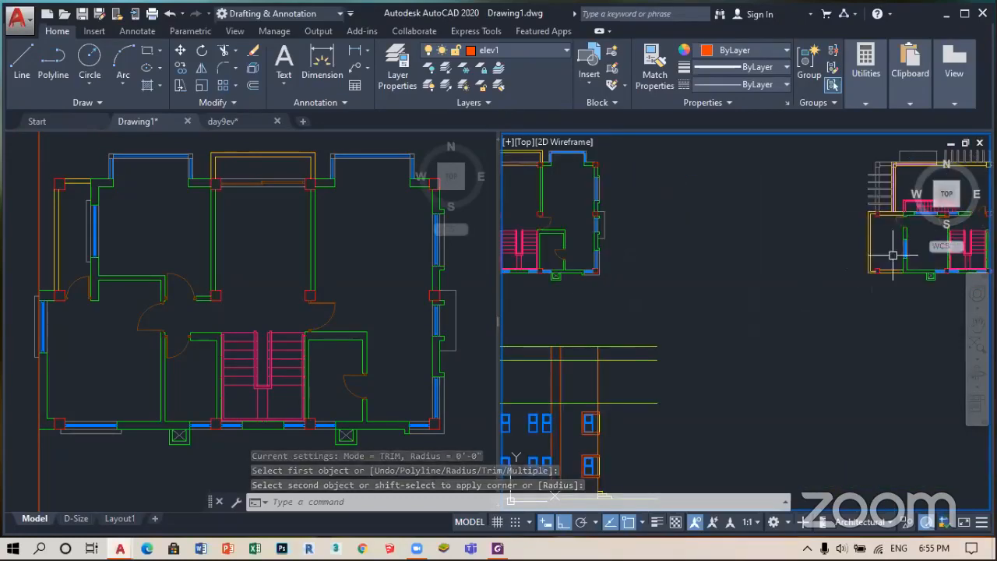
scroll(584, 340, up, 4)
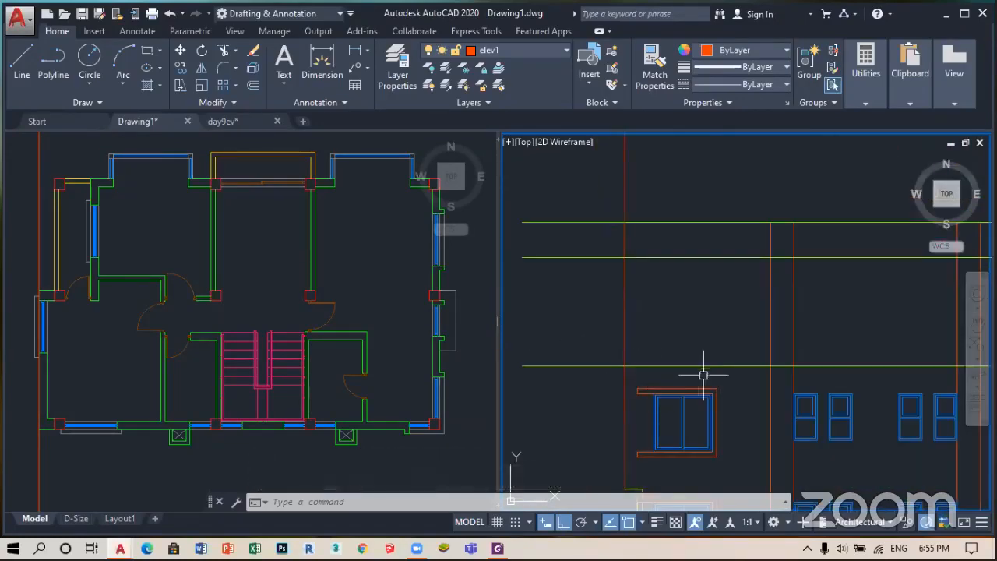
scroll(664, 410, down, 2)
scroll(648, 455, up, 5)
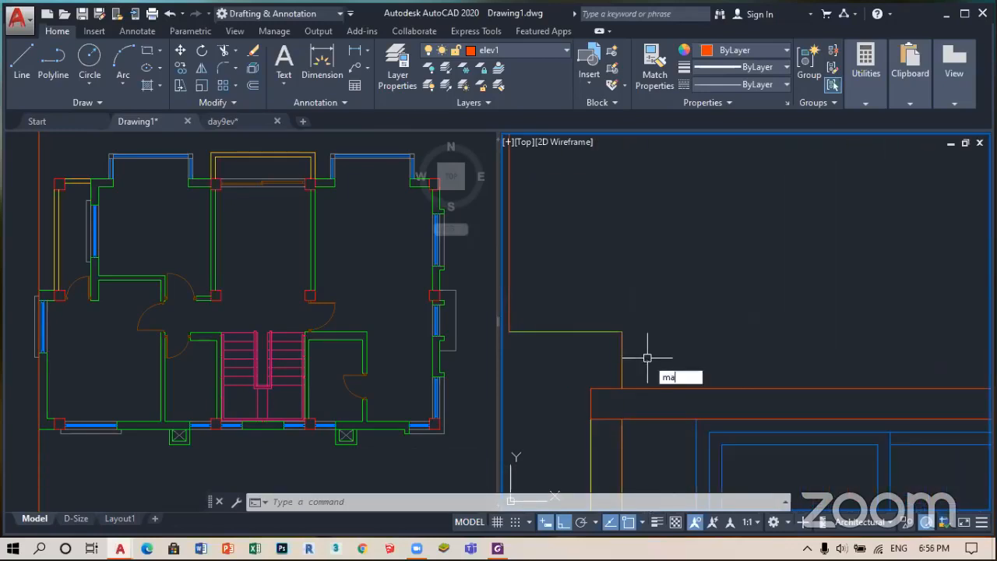
key(Return)
click(621, 359)
scroll(623, 355, down, 1)
click(692, 358)
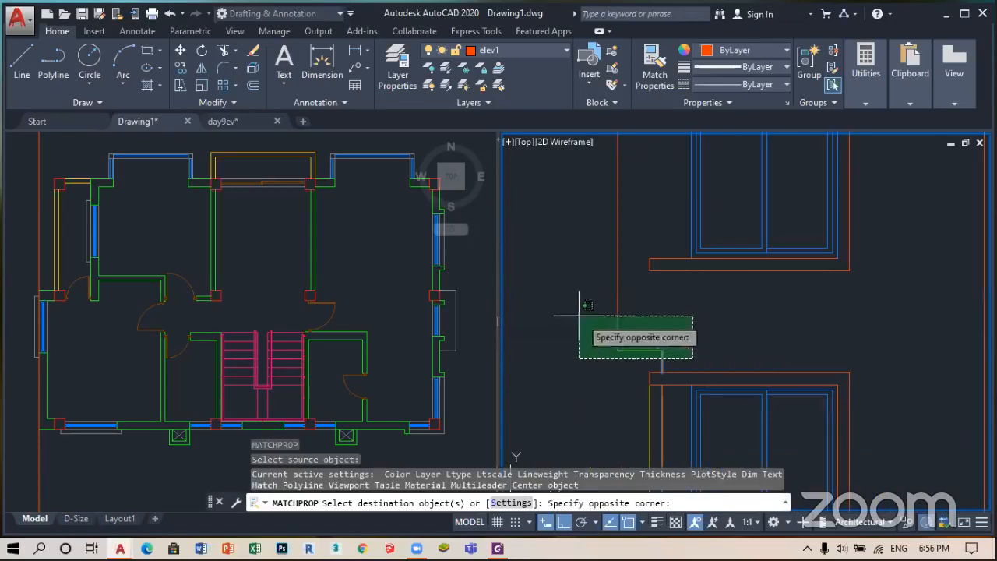
click(578, 317)
scroll(630, 345, down, 2)
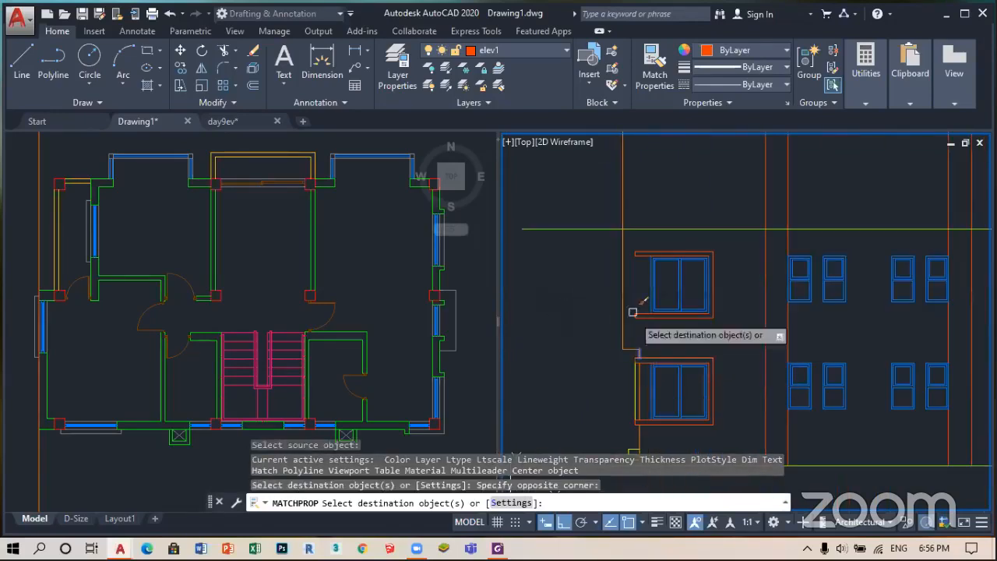
click(651, 252)
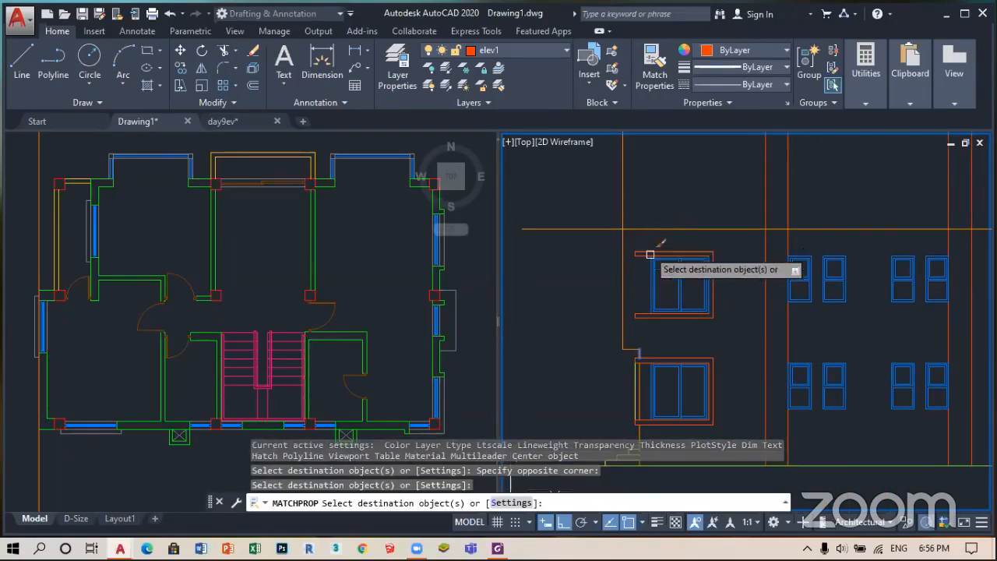
scroll(670, 299, down, 1)
key(Return)
- Draw a vertical construction line through the outer edge of the west window's surround in the floor plan, projecting it down to the elevation
scroll(659, 265, up, 5)
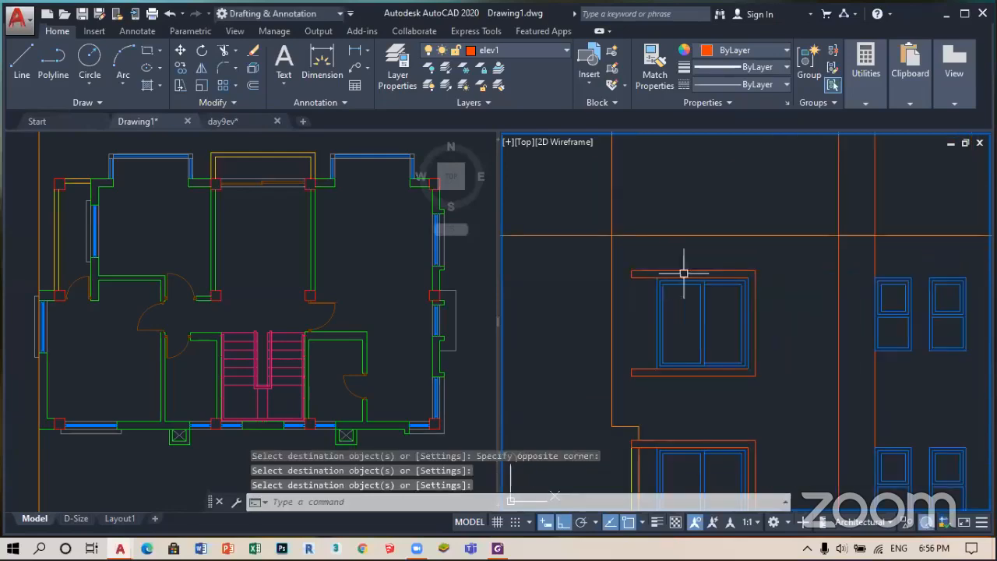
scroll(691, 281, down, 3)
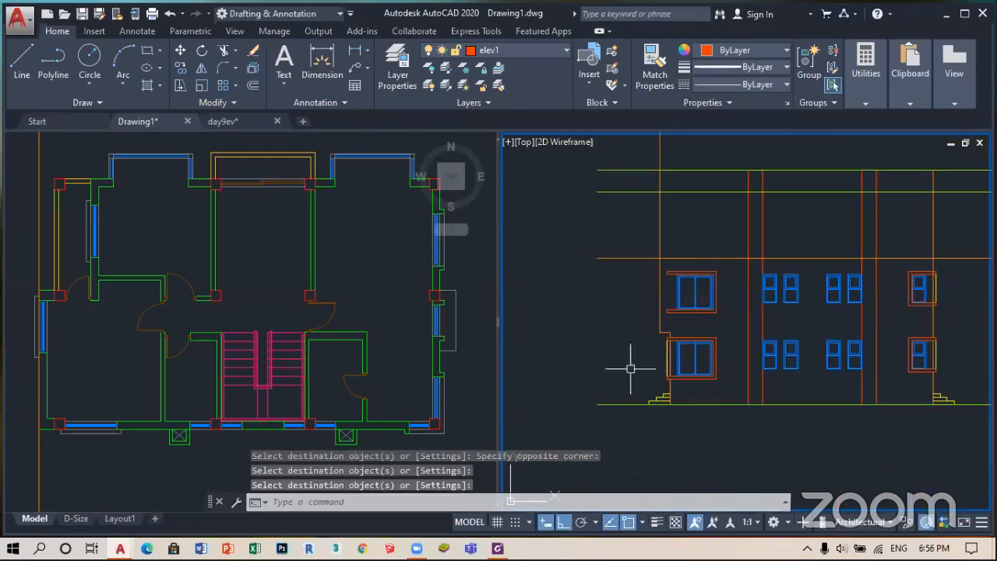
scroll(550, 399, down, 3)
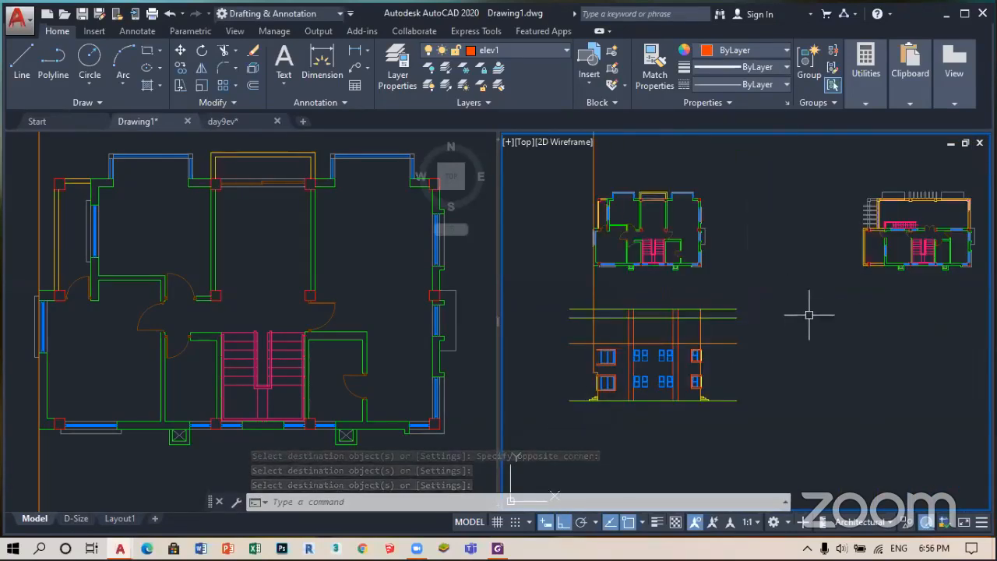
scroll(598, 253, up, 3)
scroll(633, 206, down, 2)
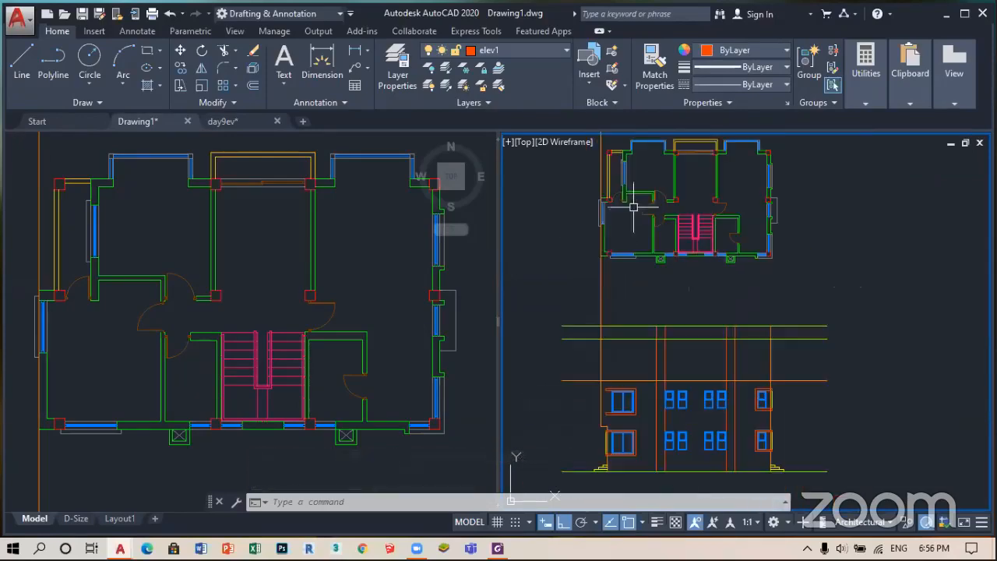
scroll(606, 253, up, 2)
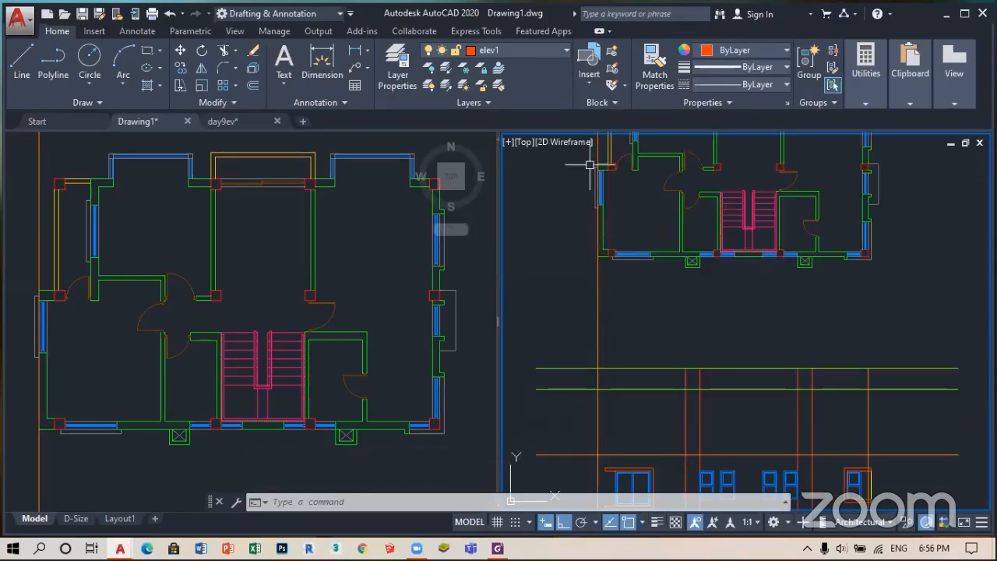
scroll(596, 208, up, 3)
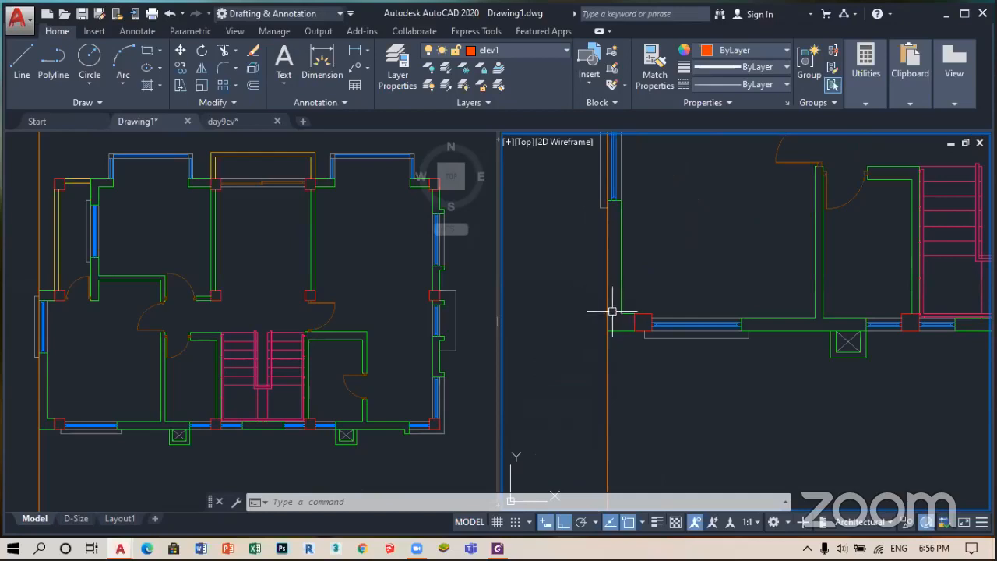
text(l)
key(Return)
text(v)
key(Return)
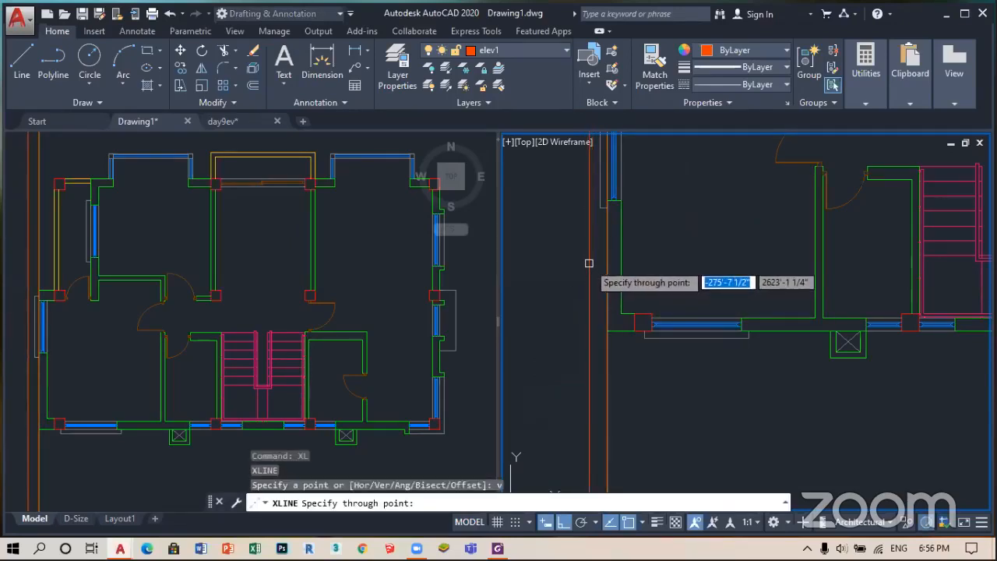
scroll(605, 222, up, 3)
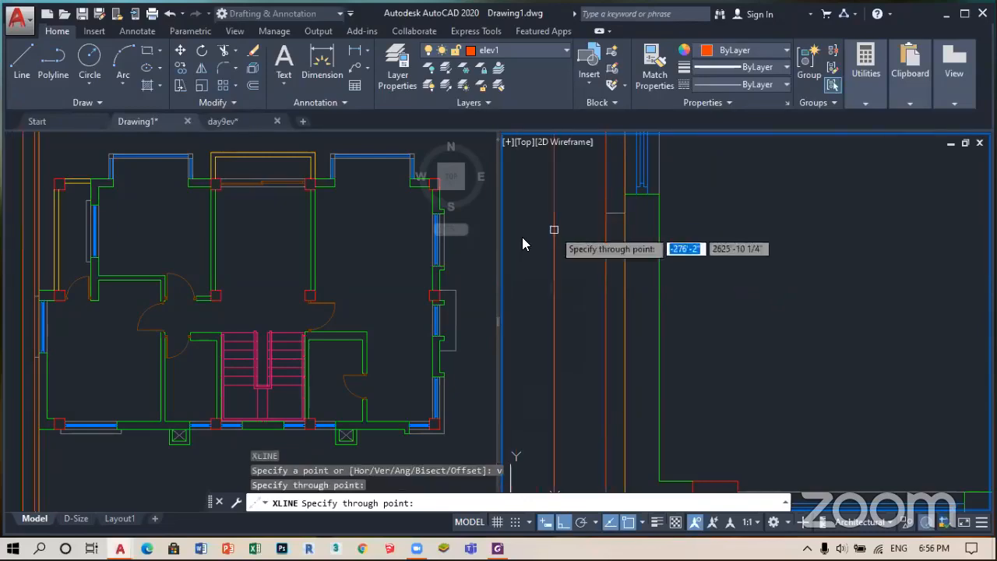
scroll(606, 212, down, 6)
key(Return)
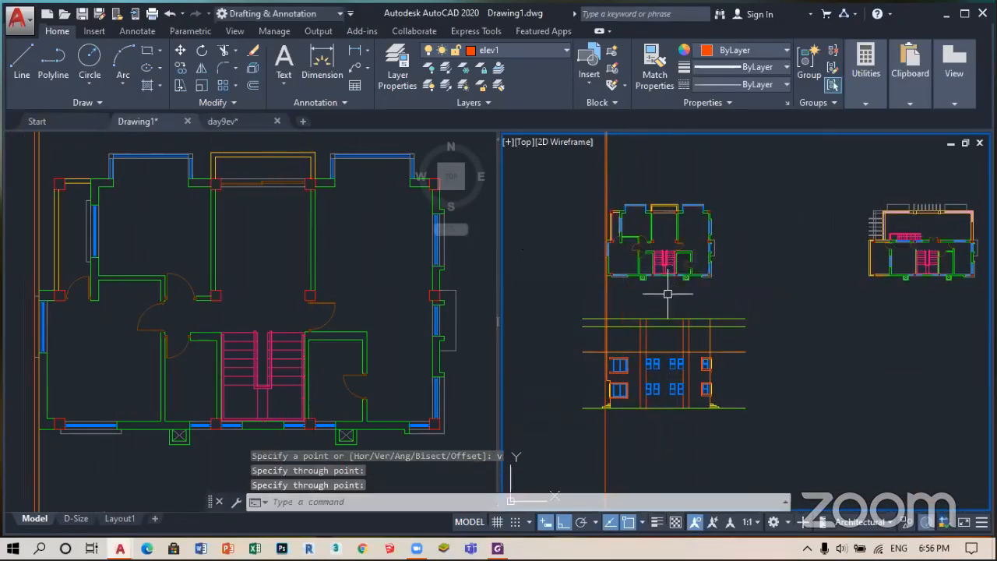
scroll(662, 283, up, 4)
scroll(640, 366, up, 5)
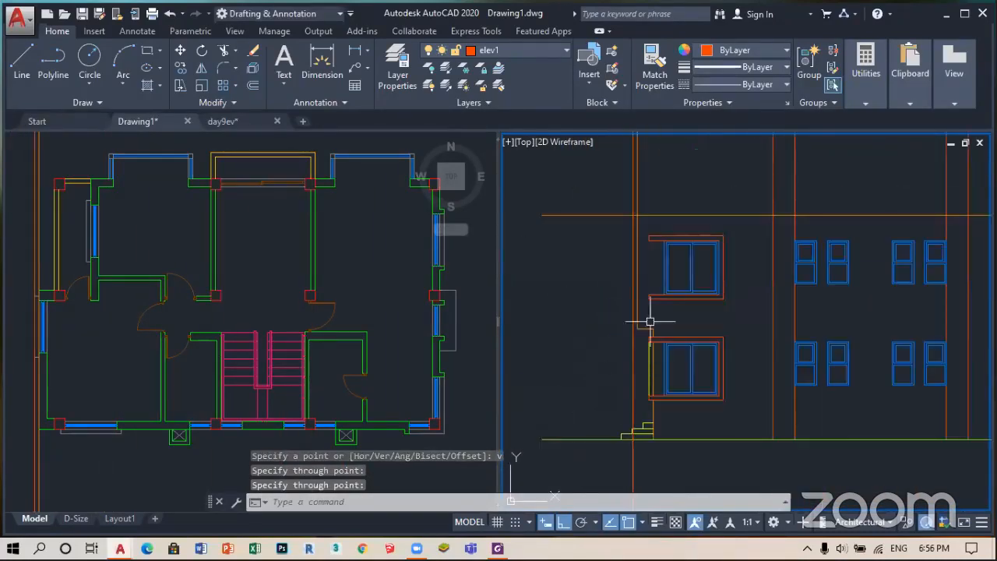
- Draw a short horizontal line from the upper floor's outer wall line to the projected construction line, level with the window surround's top edge
text(l)
key(Return)
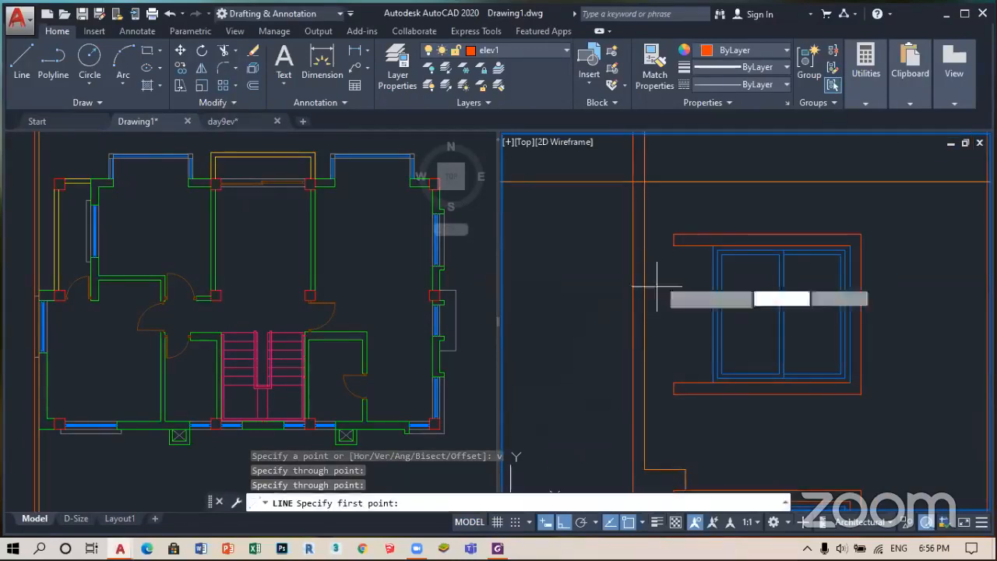
scroll(645, 231, up, 3)
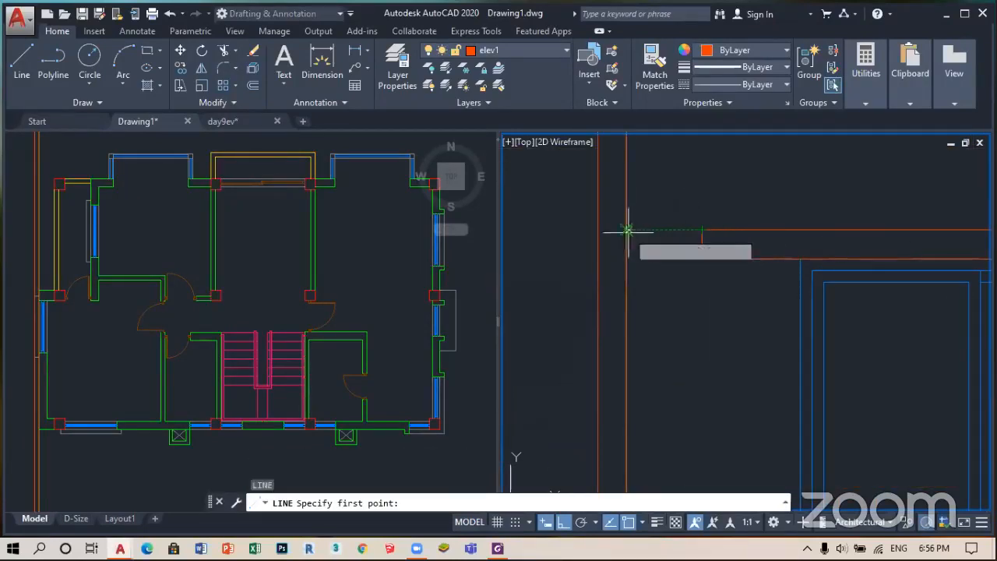
click(626, 231)
click(598, 231)
key(Return)
scroll(694, 262, down, 3)
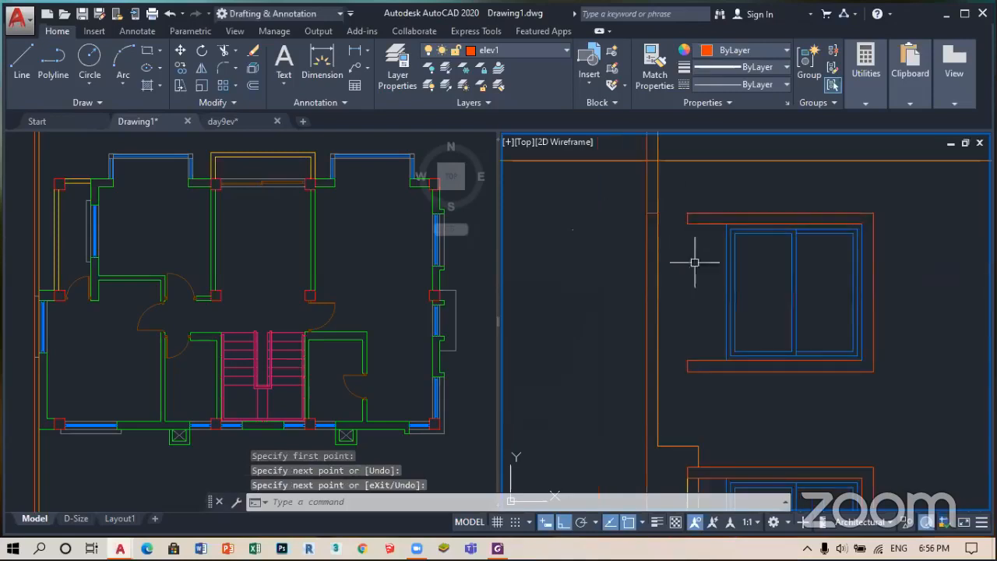
- Draw a matching short horizontal line between the outer wall line and the construction line, level with the surround's bottom edge
scroll(688, 384, up, 2)
key(Return)
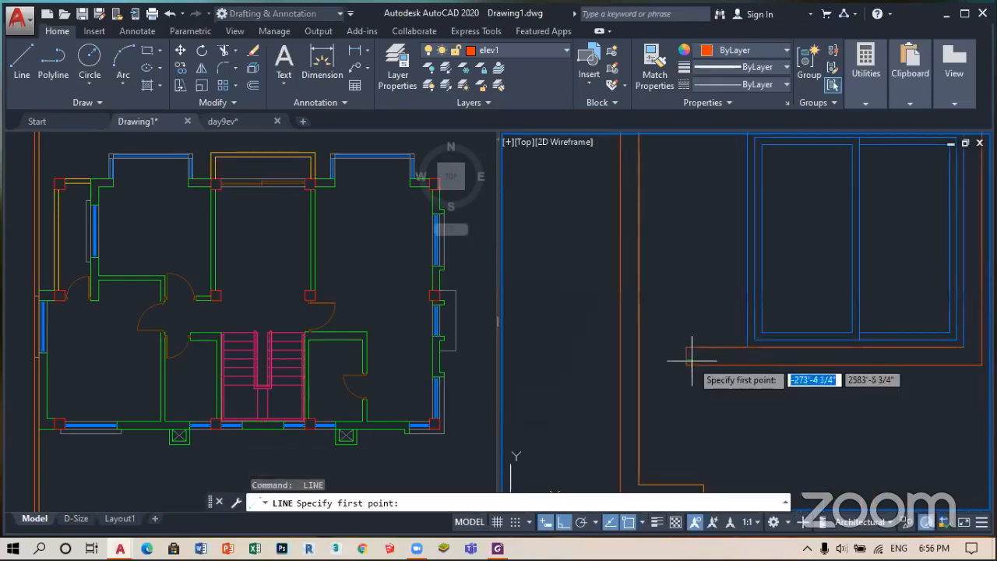
click(638, 344)
click(638, 364)
click(621, 365)
key(Return)
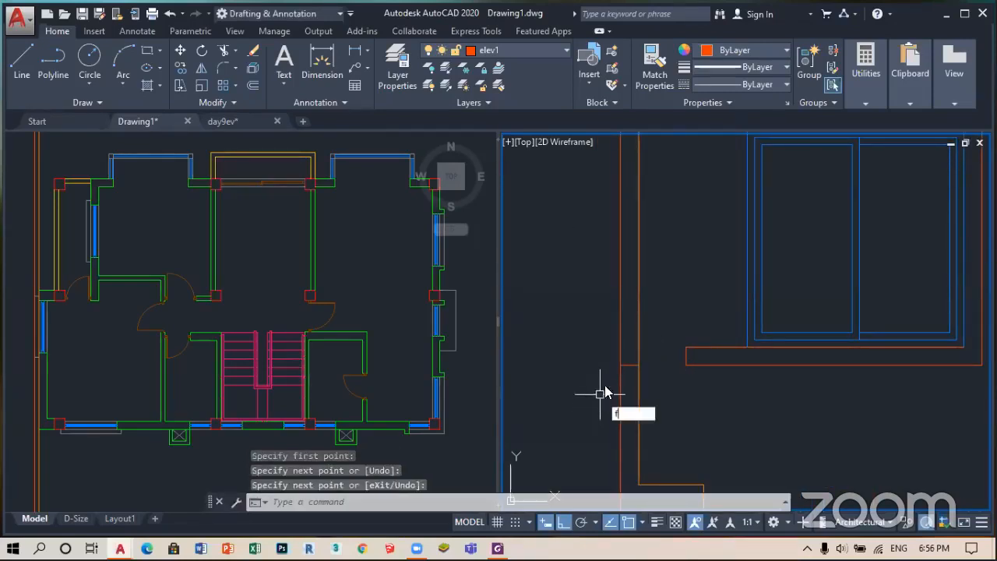
- Fillet the construction line with both short horizontal lines at radius 0, closing the side-view window surround's outline
key(Return)
click(620, 355)
click(629, 366)
scroll(614, 384, down, 3)
scroll(621, 312, up, 3)
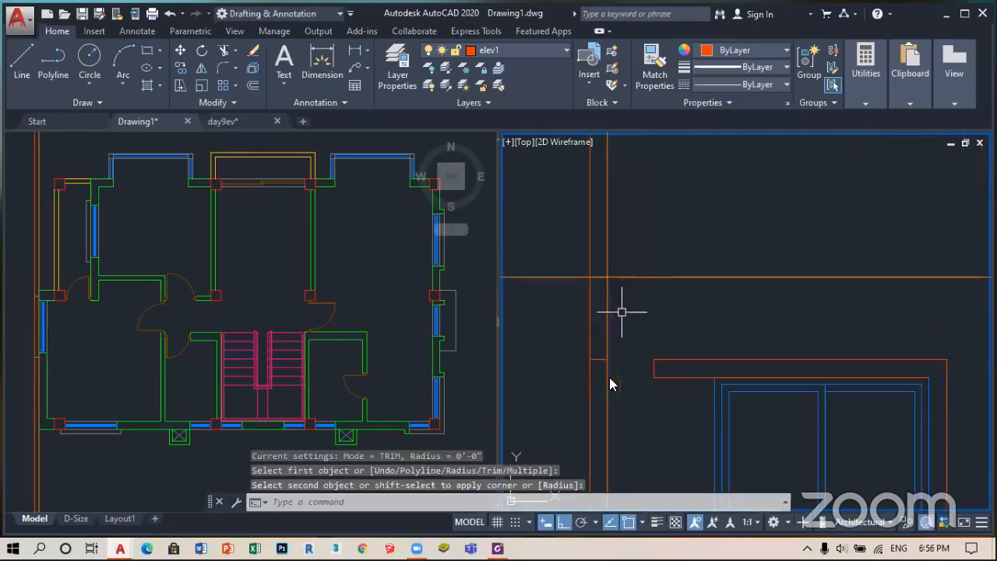
key(Return)
click(590, 377)
click(598, 356)
scroll(640, 322, down, 4)
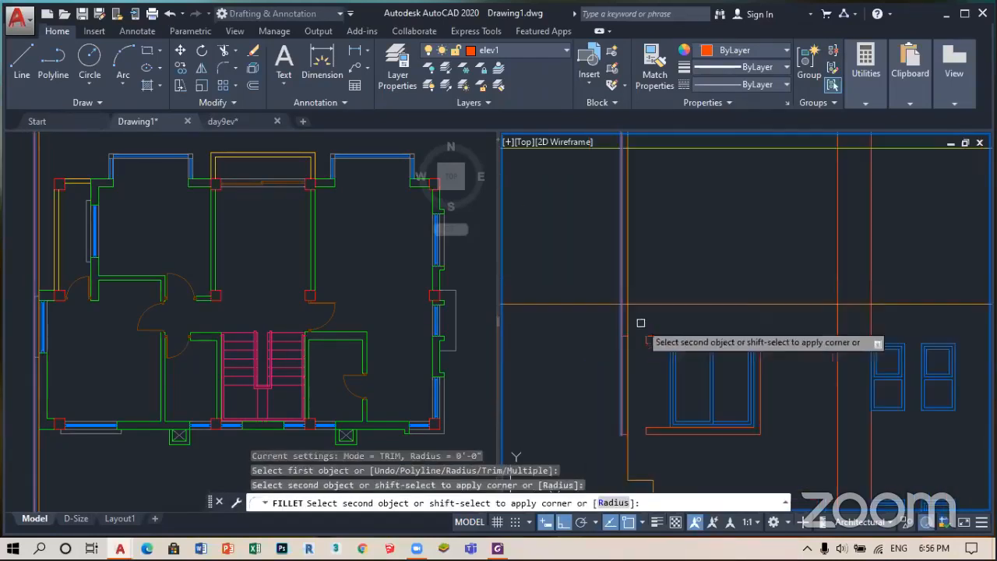
scroll(624, 343, up, 3)
click(630, 317)
scroll(670, 296, down, 2)
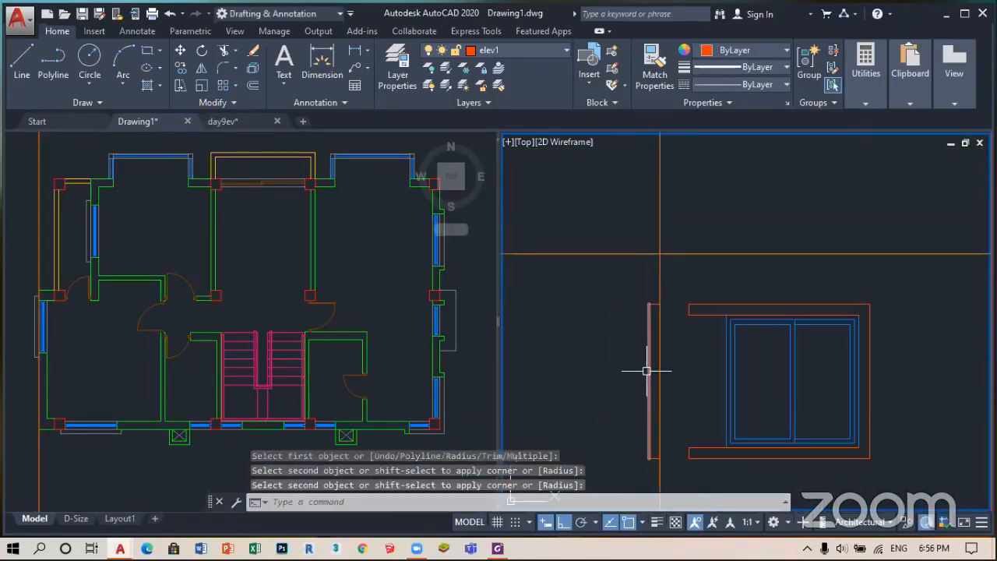
- Match the new side-view surround's three lines to the properties of the ground-floor surround's yellow outer vertical line
text(ma)
key(Return)
scroll(654, 370, down, 2)
scroll(666, 405, up, 3)
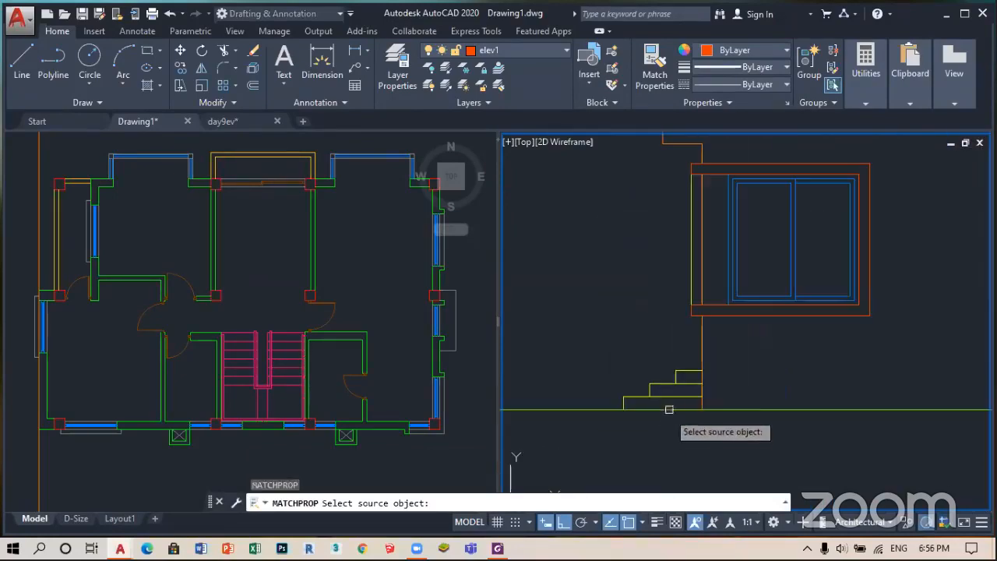
click(691, 275)
scroll(662, 386, down, 4)
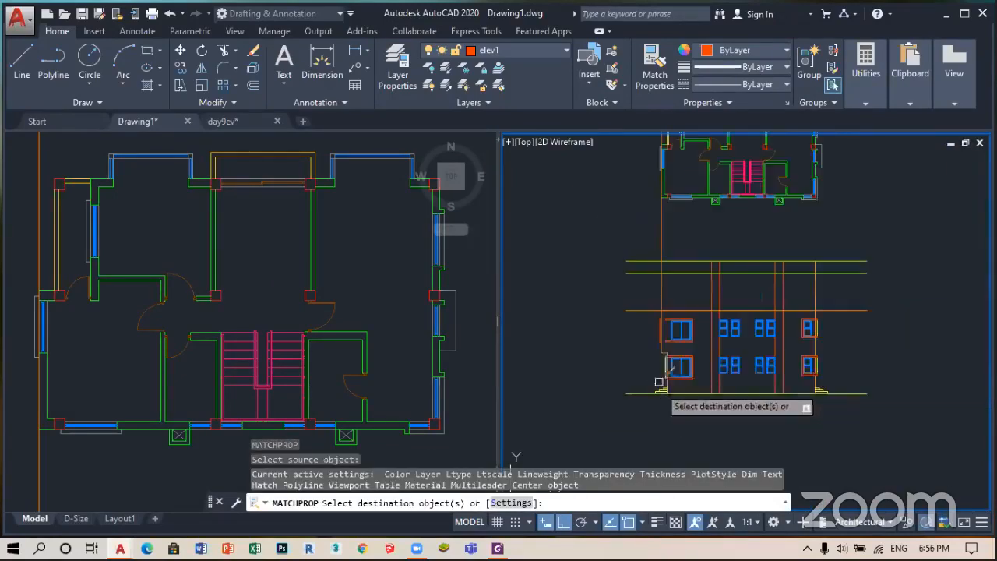
scroll(666, 345, up, 2)
scroll(667, 344, up, 4)
scroll(617, 332, up, 4)
click(621, 352)
scroll(621, 351, down, 6)
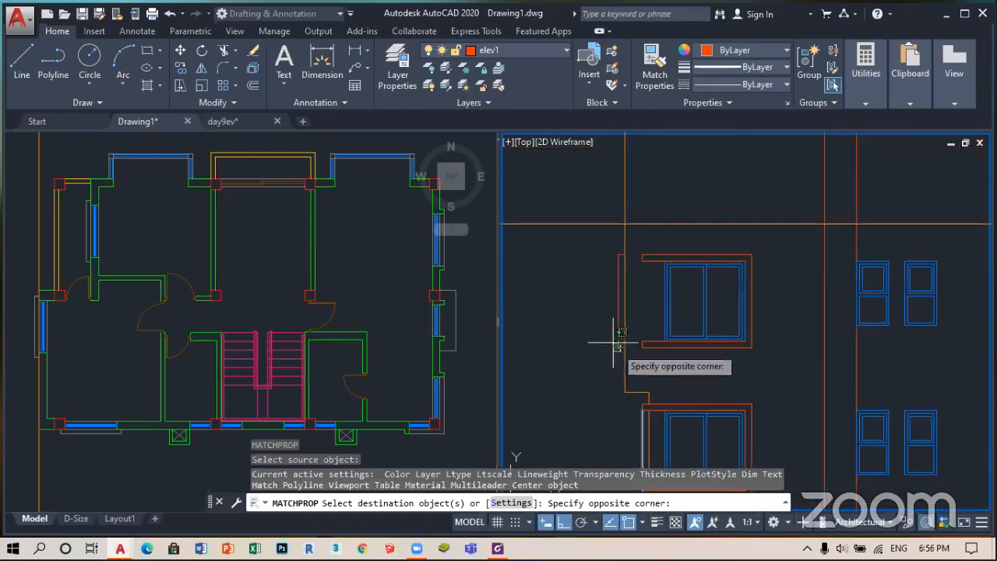
click(602, 247)
scroll(636, 345, down, 4)
scroll(631, 251, up, 4)
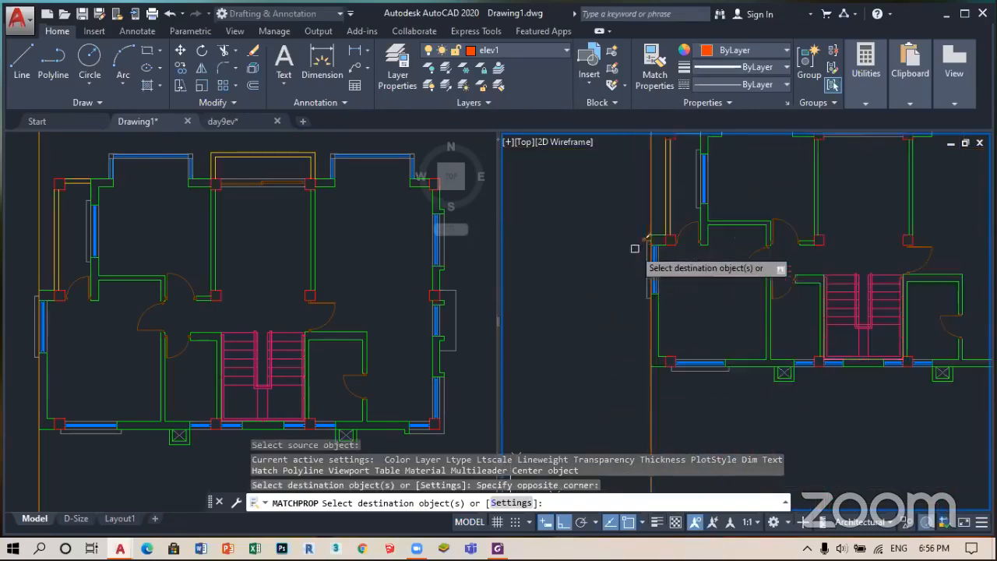
scroll(647, 311, down, 4)
scroll(648, 355, up, 7)
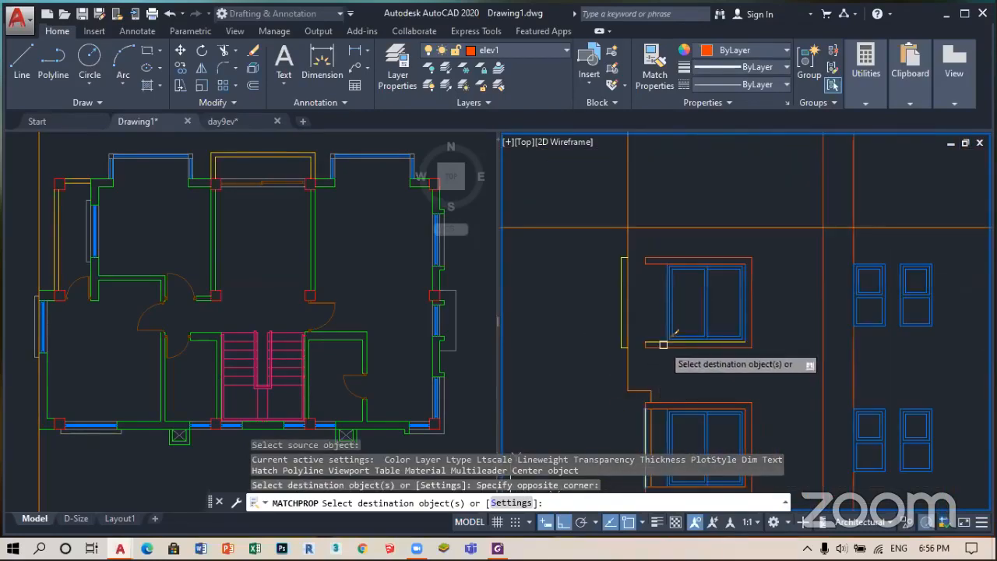
key(Return)
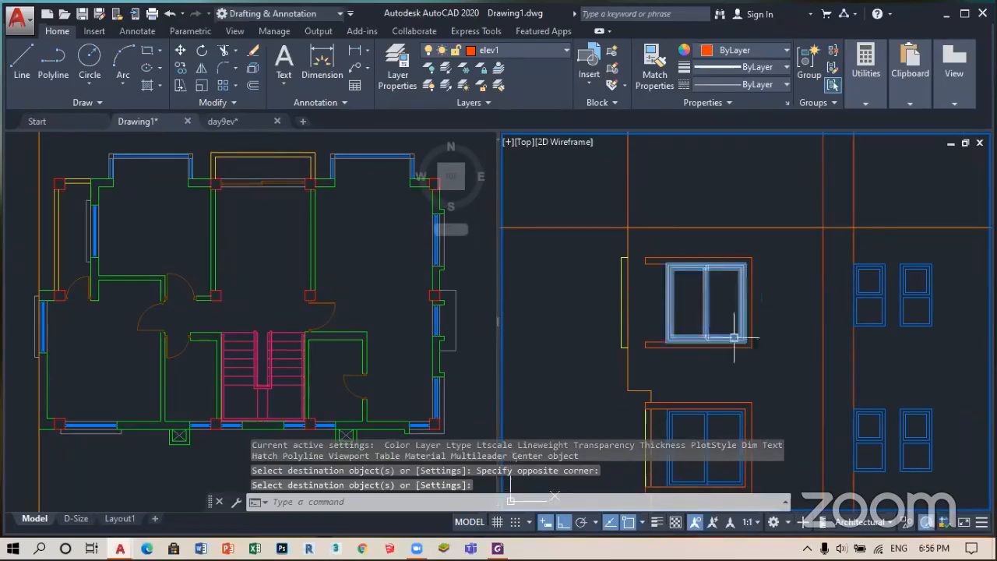
- Check the reference north elevation and extend the inner edges of the upper-left window's surround to its outer right-hand line
key(alt+Tab)
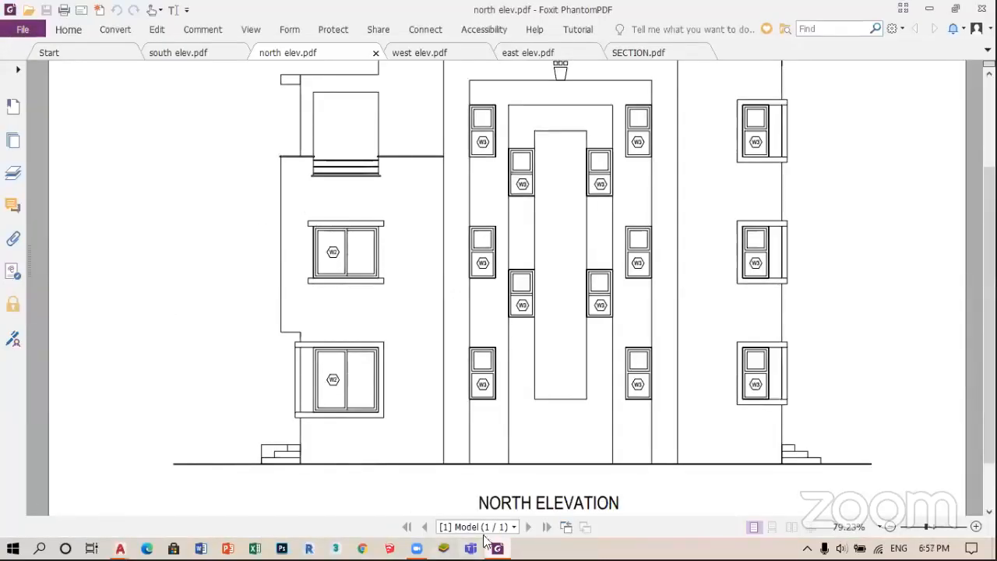
key(alt+Tab)
scroll(693, 273, up, 5)
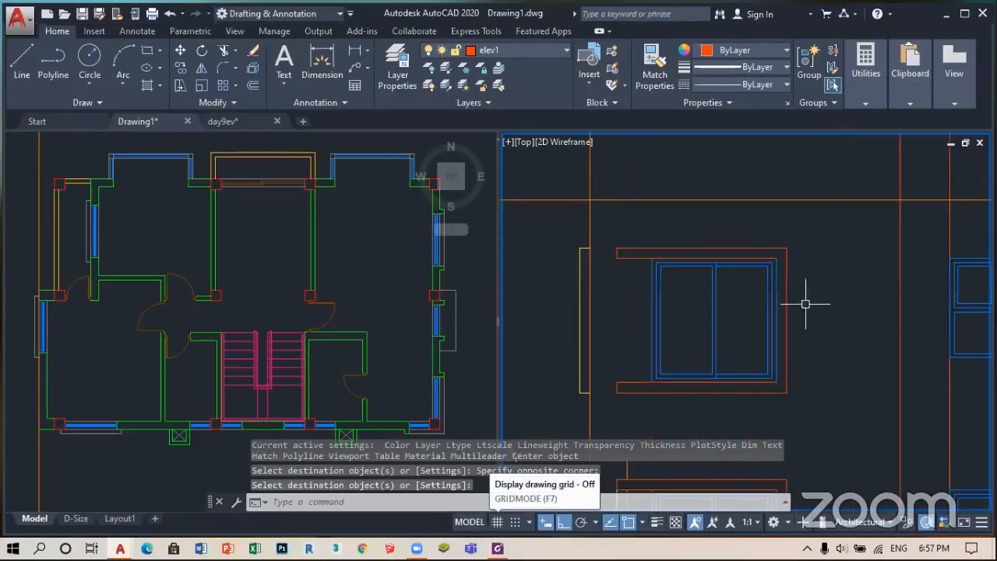
scroll(791, 265, up, 3)
scroll(794, 268, down, 2)
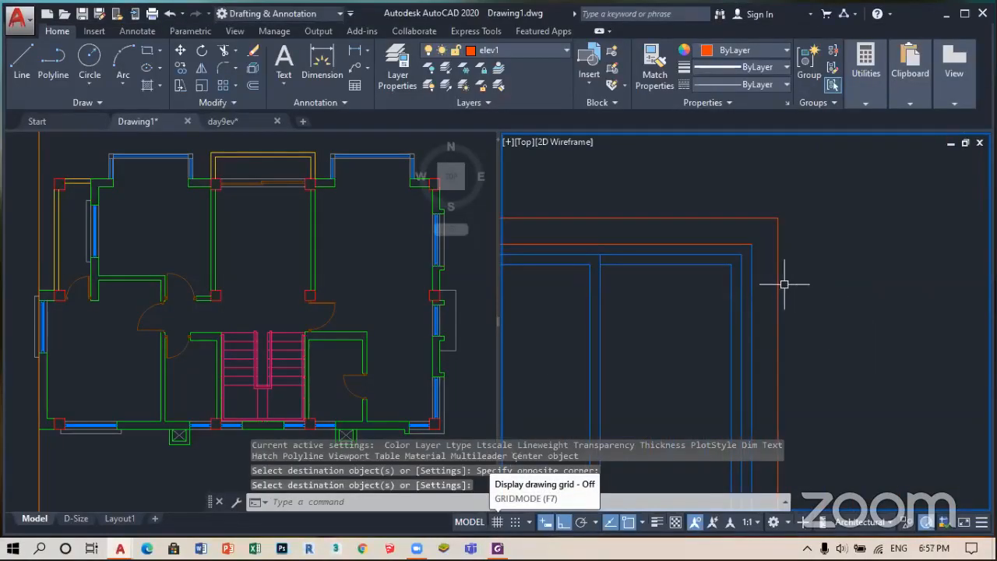
key(Return)
key(Return)
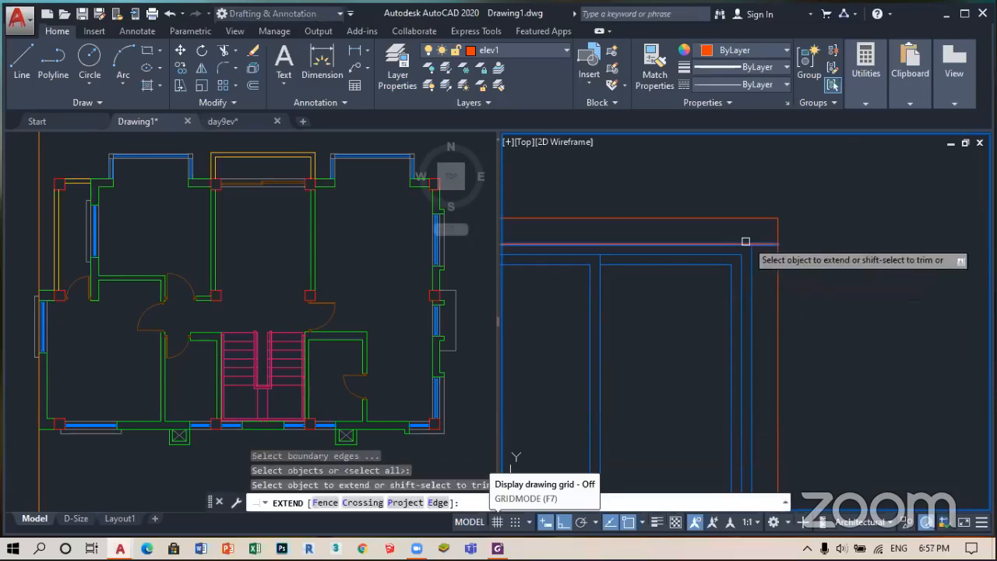
scroll(784, 281, down, 3)
scroll(747, 342, up, 3)
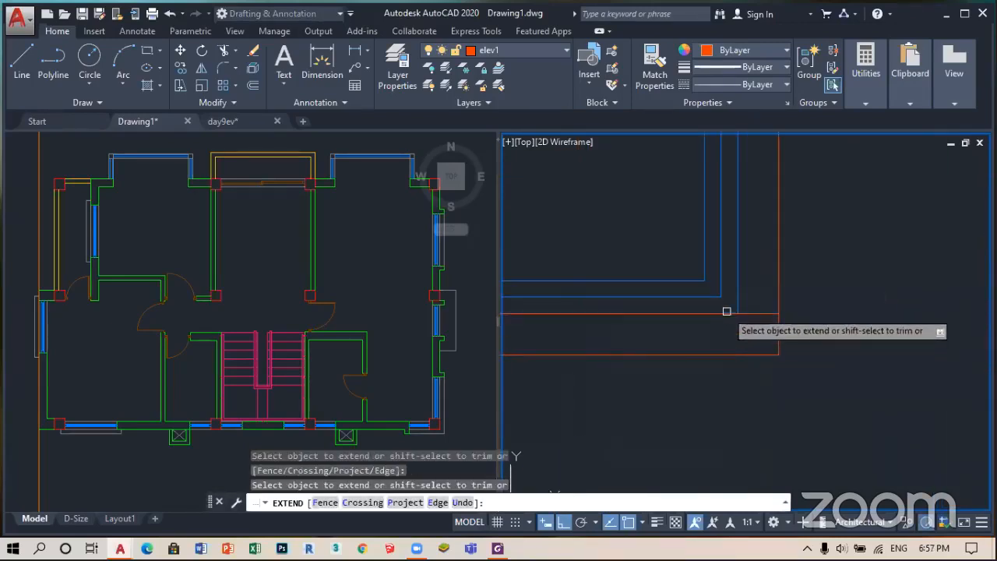
scroll(823, 374, down, 3)
key(Return)
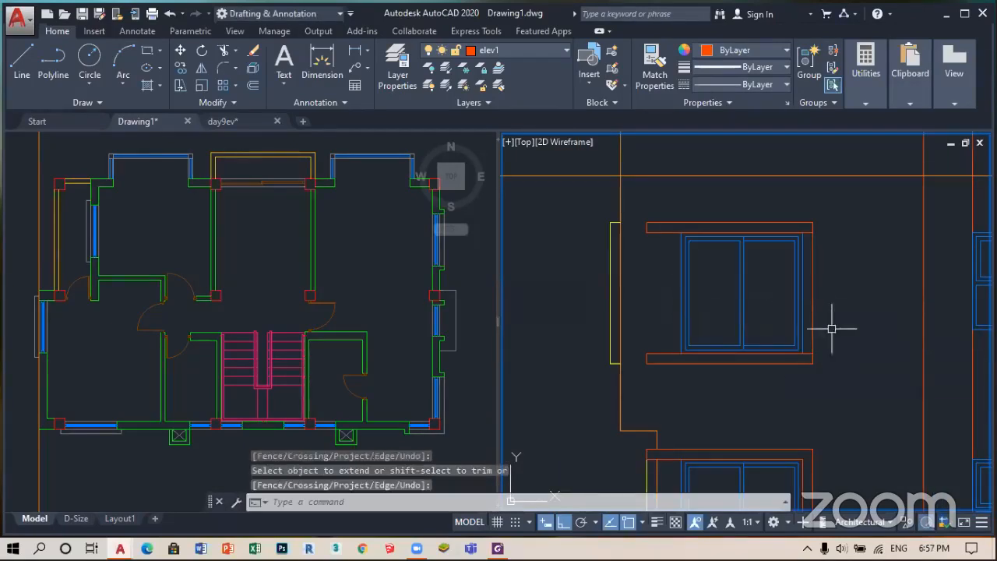
- Trim the surround's right-hand line between the two horizontal bands, leaving separate bands above and below the upper-left window
text(t)
key(Return)
key(Return)
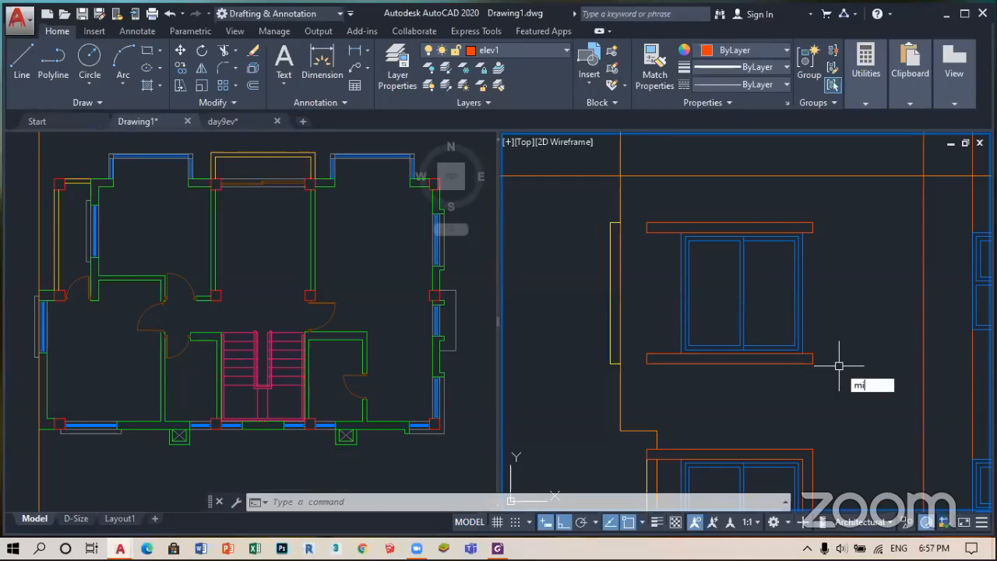
- Mirror the two bands' short right end lines about the window's vertical centreline, keeping the originals
key(Return)
click(797, 200)
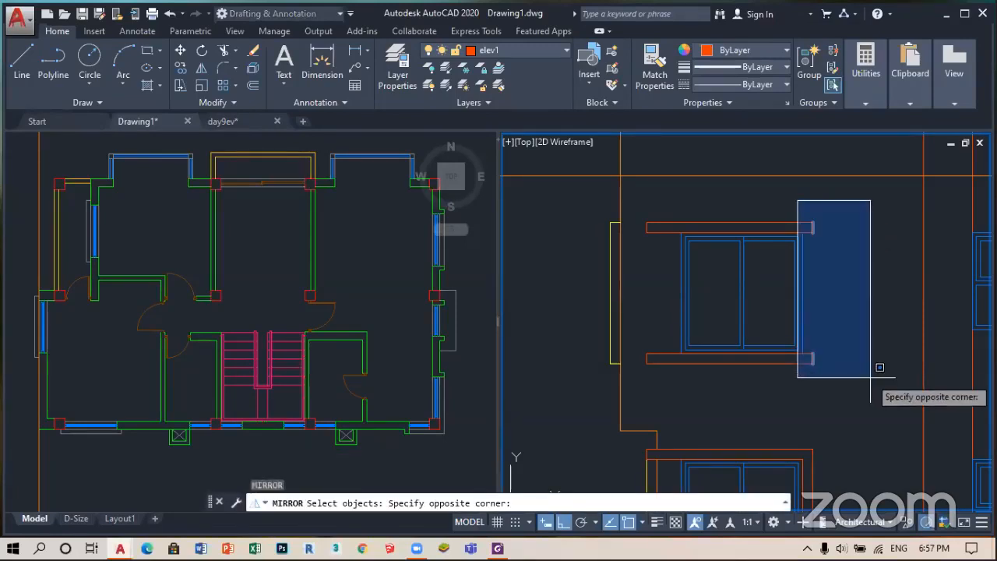
click(870, 377)
key(Return)
scroll(746, 256, up, 4)
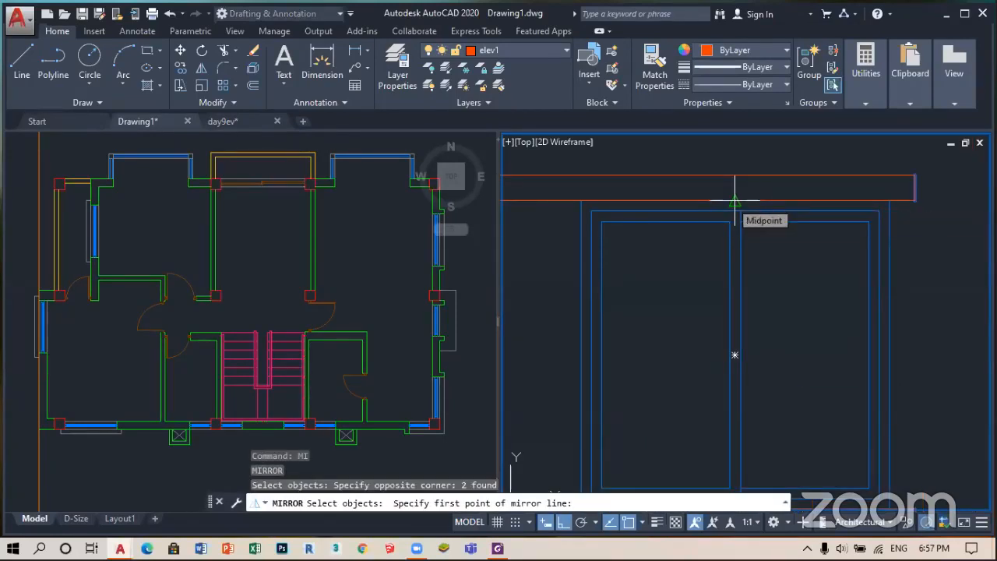
click(734, 201)
scroll(735, 201, down, 3)
click(745, 383)
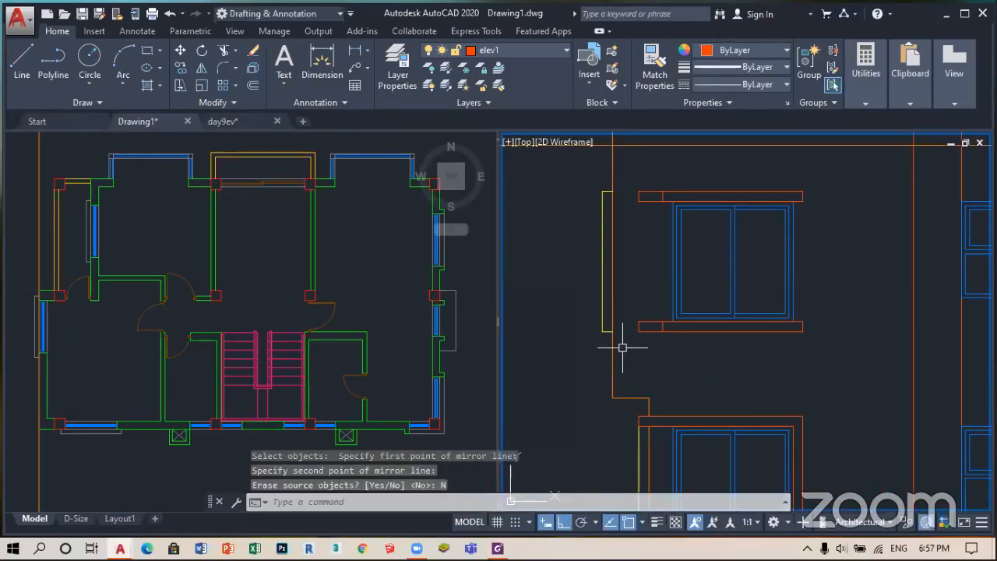
- Fillet the head and sill bands' horizontal lines to the mirrored end lines at radius 0, shortening both bands on the left
scroll(668, 327, up, 4)
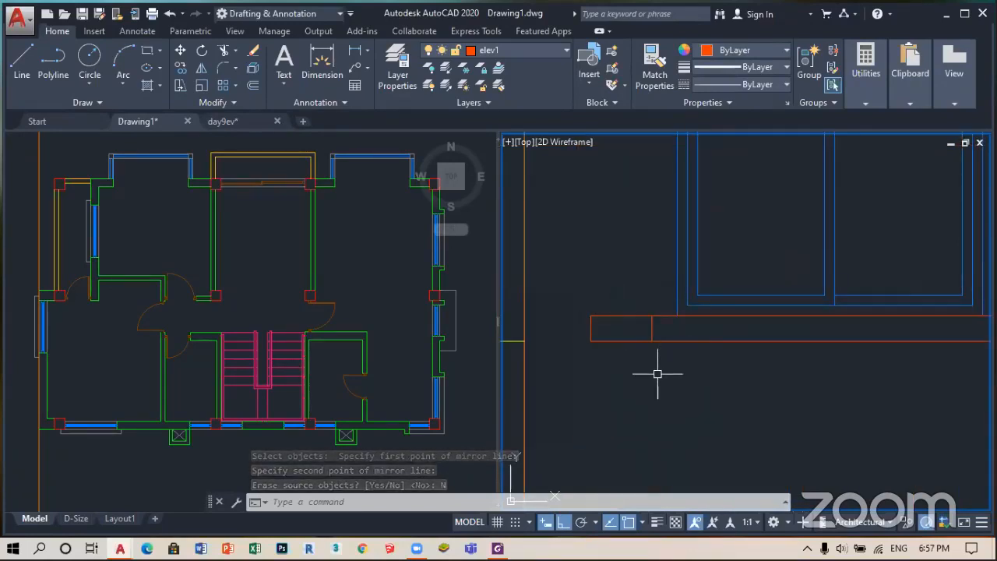
text(f)
key(Return)
click(658, 316)
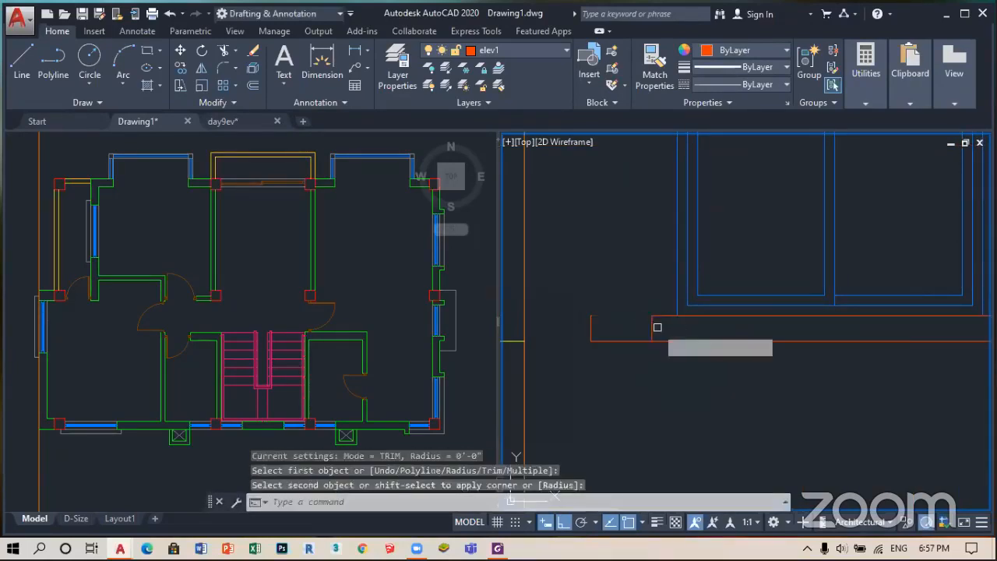
scroll(668, 349, down, 3)
scroll(675, 251, up, 3)
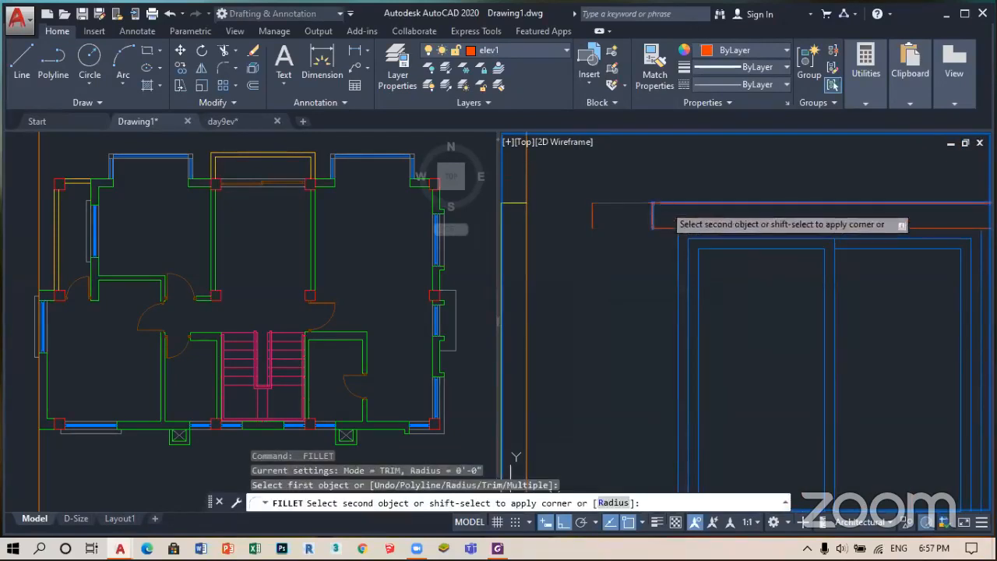
click(654, 215)
- Delete the two leftover short vertical lines from the bands' former left ends
click(579, 183)
scroll(608, 211, down, 4)
click(620, 368)
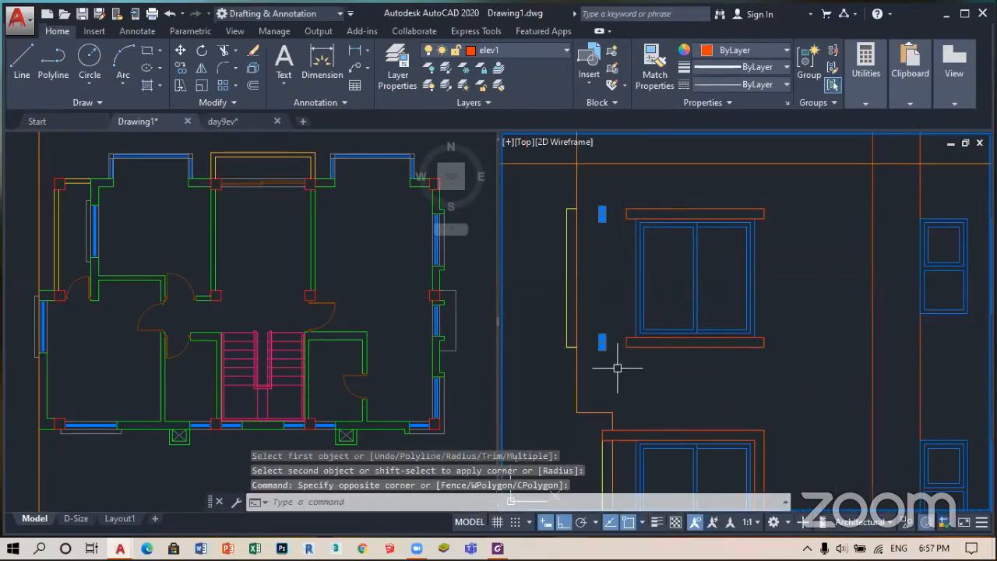
key(Delete)
- Trim the building's right outer wall line where it passes through the rightmost upper-floor window's surround
scroll(604, 332, down, 4)
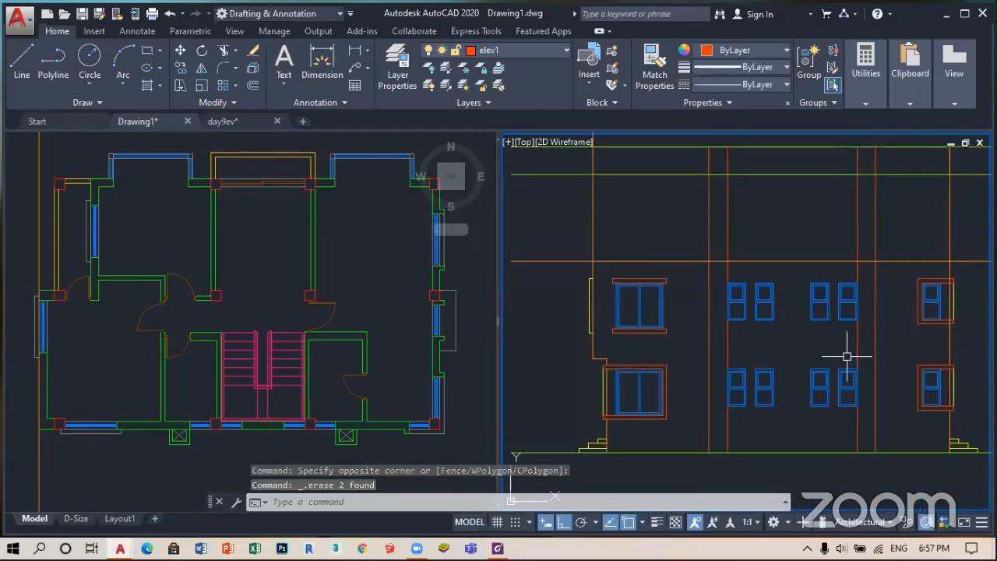
scroll(846, 356, up, 5)
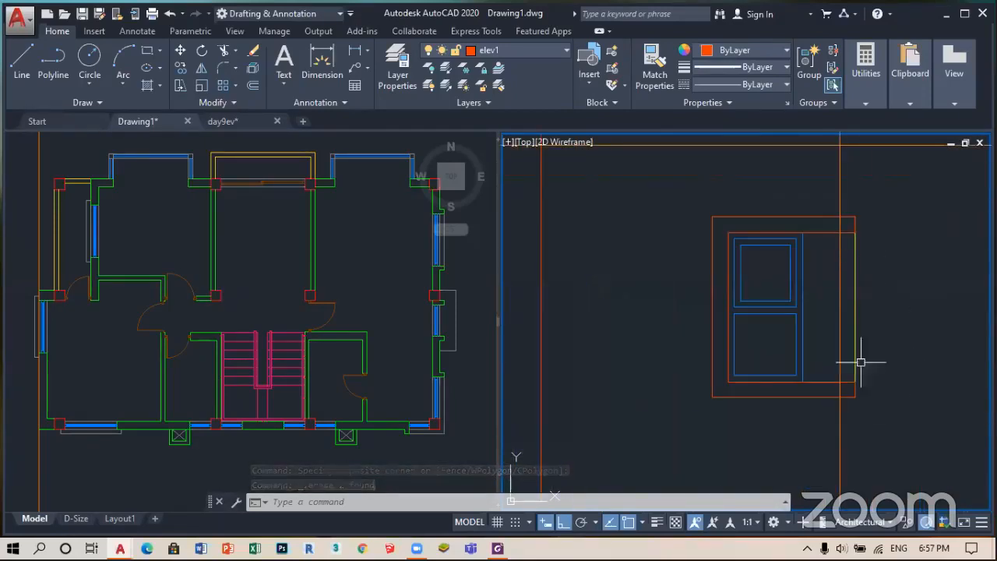
text(r)
key(Return)
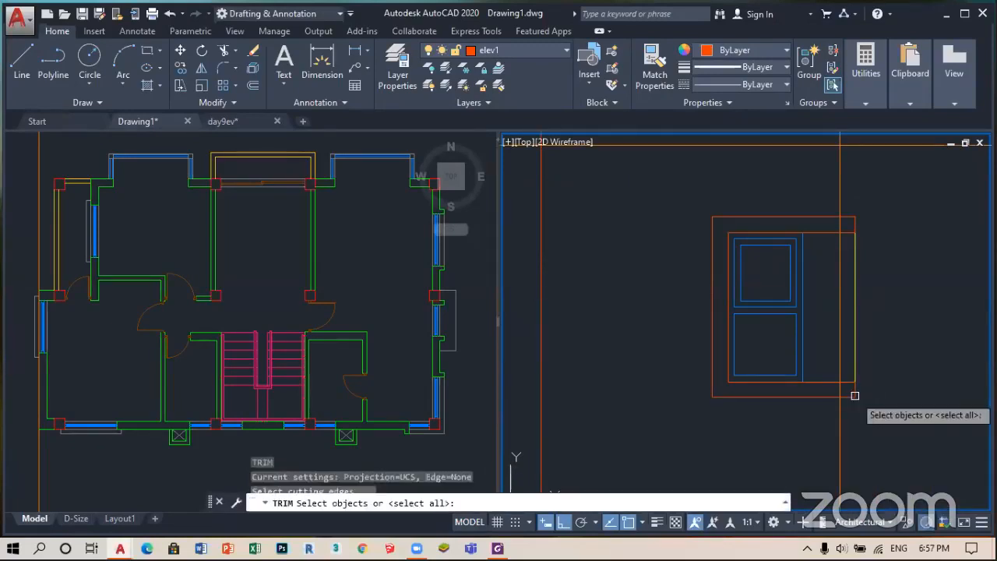
key(Return)
scroll(836, 393, up, 2)
click(843, 387)
scroll(816, 429, down, 4)
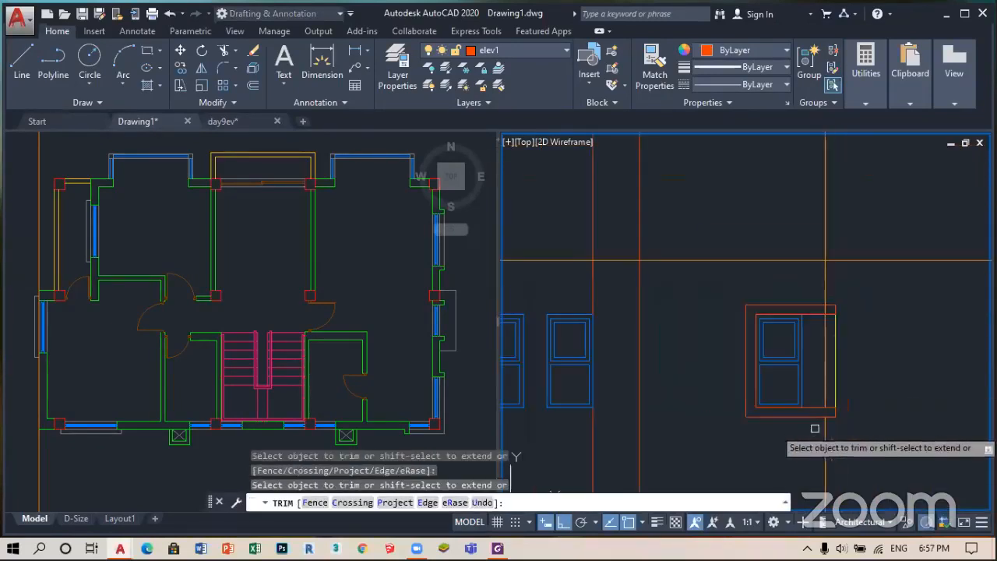
scroll(825, 309, up, 4)
click(835, 321)
scroll(834, 284, down, 3)
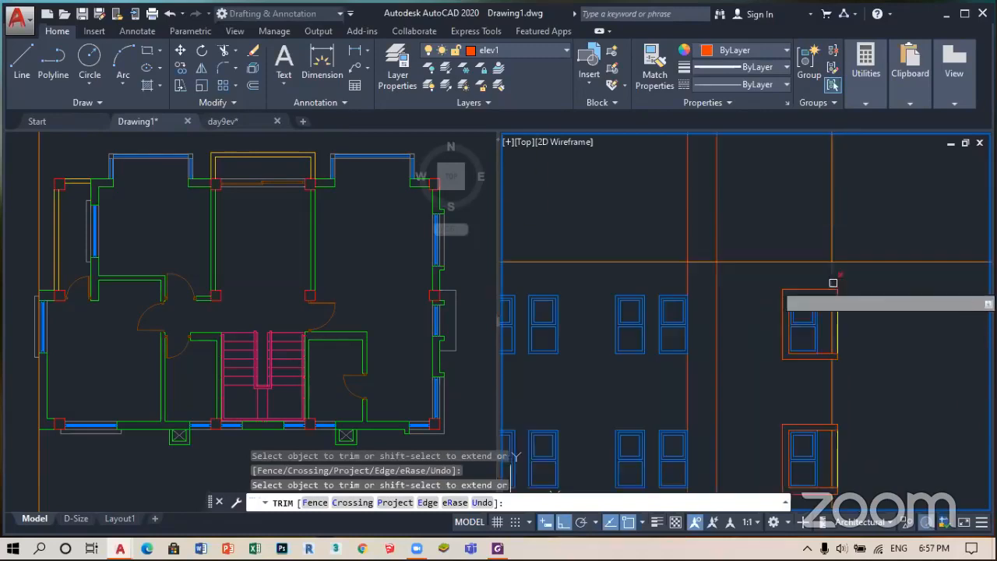
key(Return)
scroll(871, 288, down, 2)
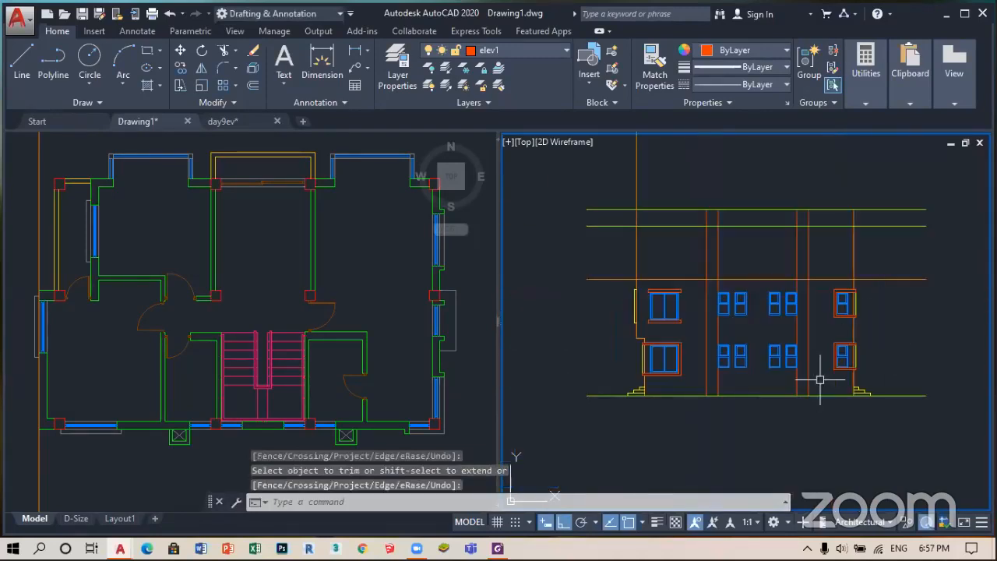
scroll(728, 418, down, 4)
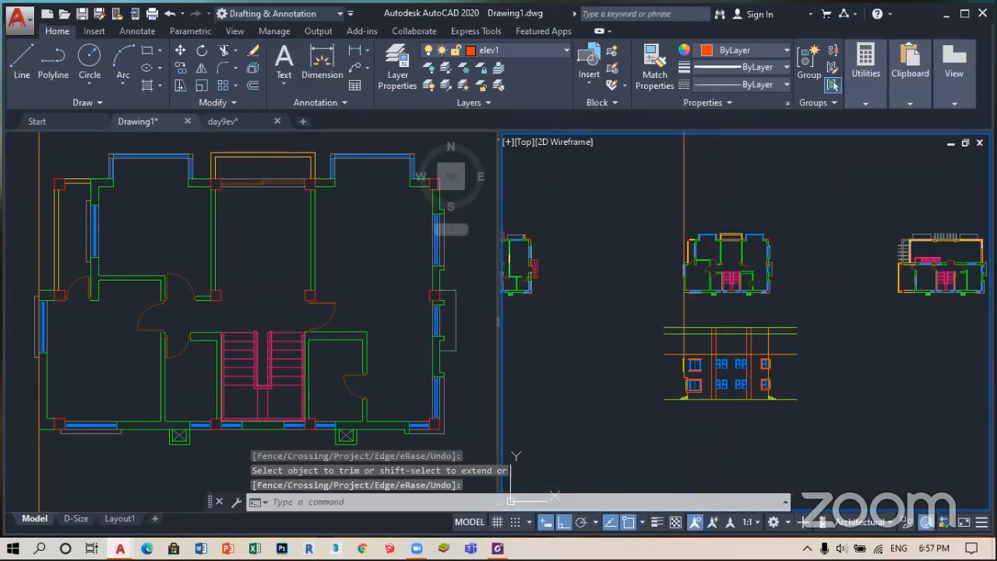
- Save the drawing with the trimmed upper-floor window surround
key(ctrl+s)
scroll(726, 278, up, 6)
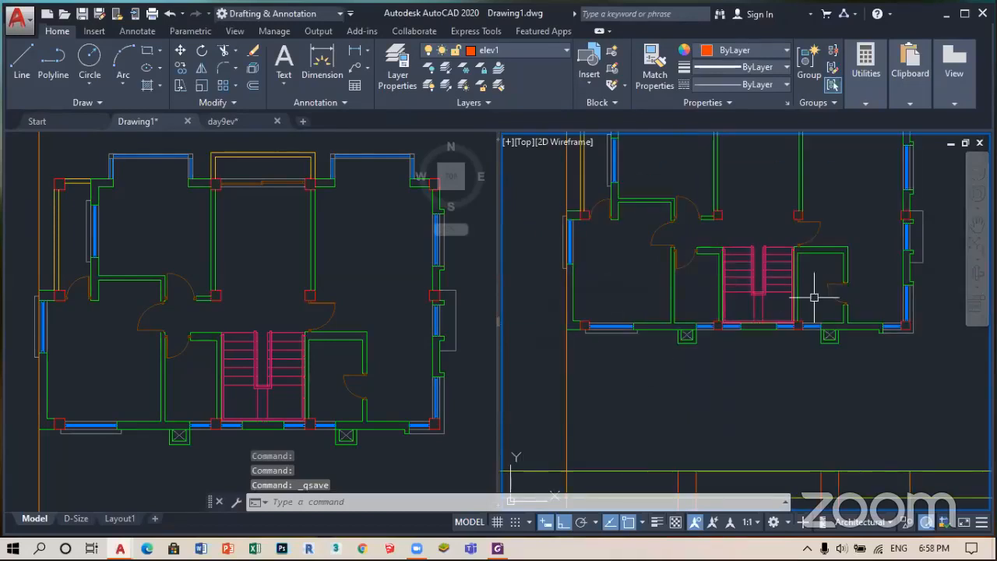
scroll(816, 276, down, 2)
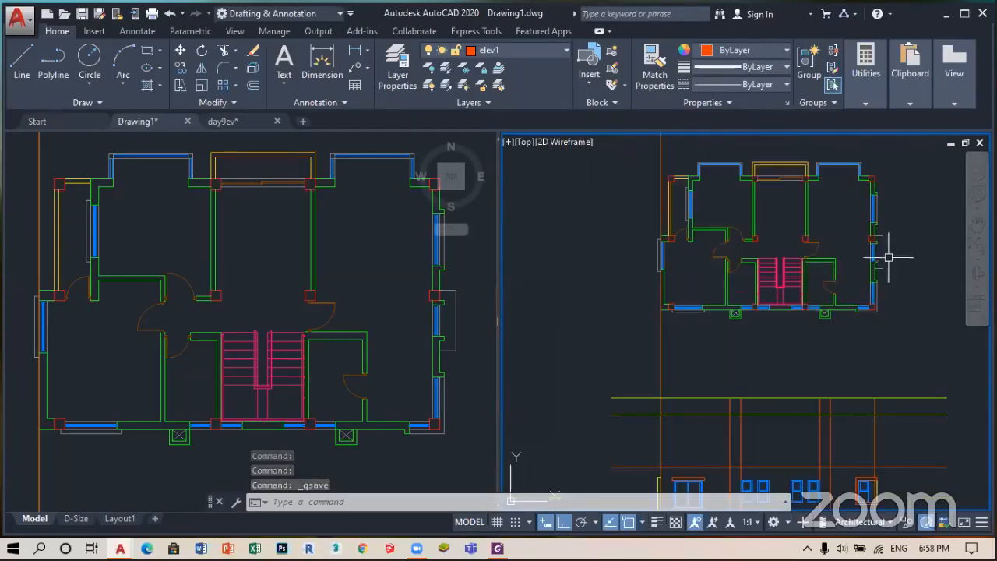
scroll(885, 266, up, 2)
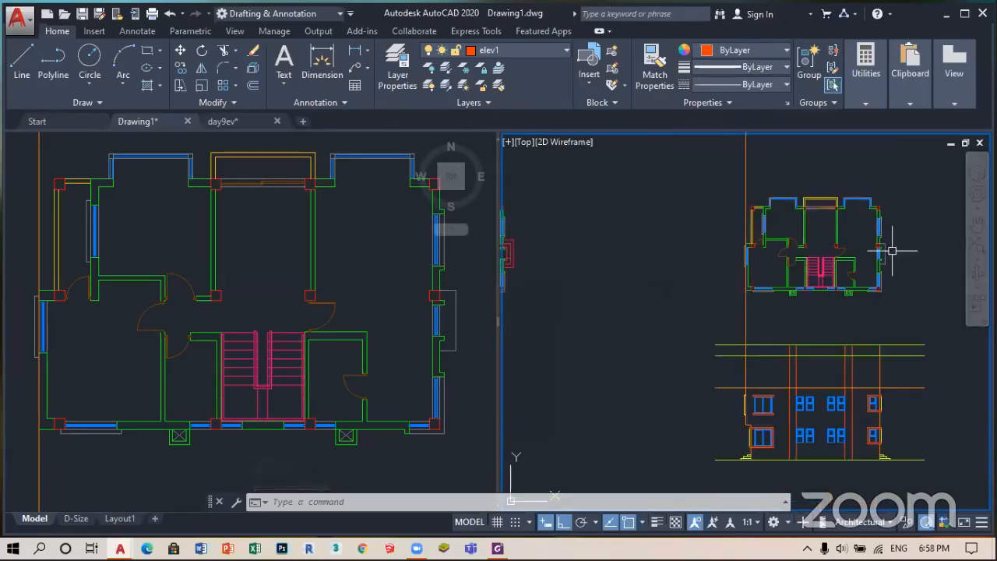
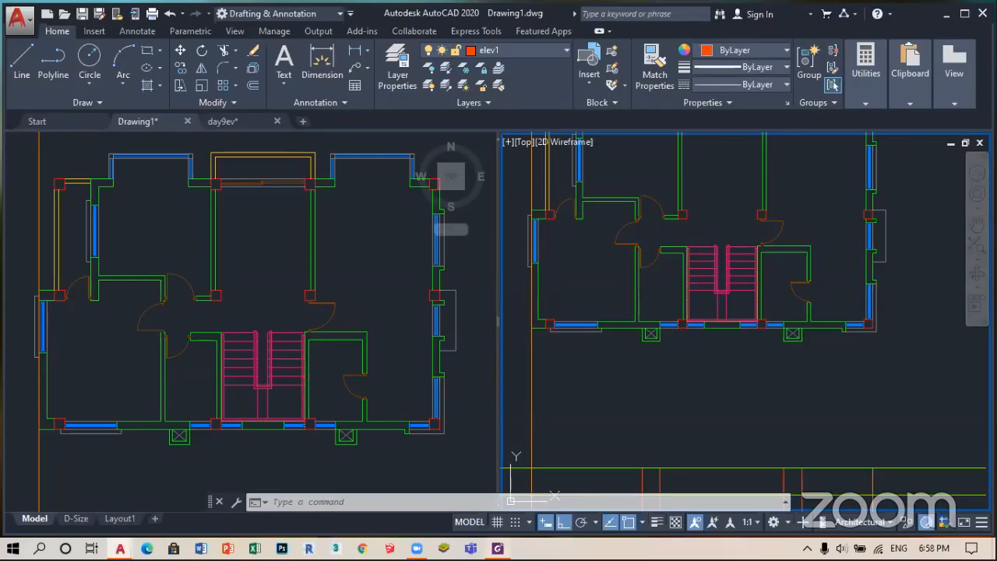
- Switch to Foxit PhantomPDF and examine the rightmost windows and outer wall edge in north elev.pdf, and return to the AutoCAD drawing
click(497, 548)
drag(789, 259, 825, 301)
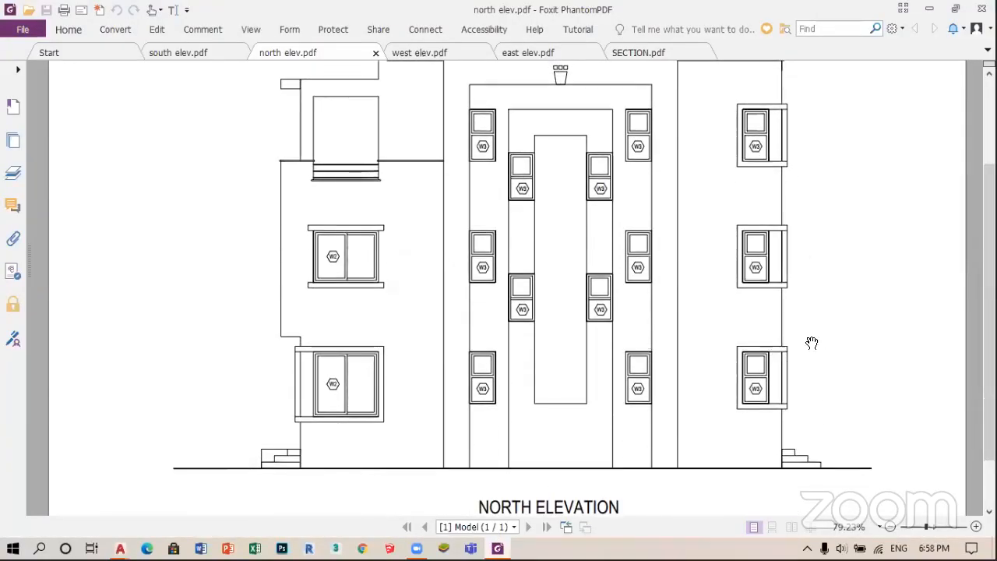
drag(769, 284, 778, 261)
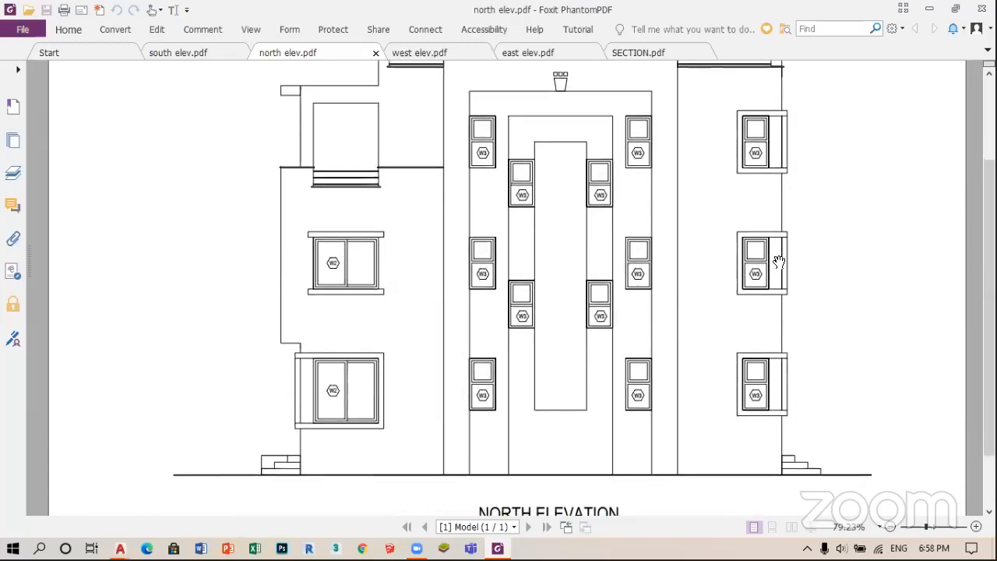
click(497, 549)
- Draw a vertical construction line through the outer corner of the thin rectangular projection on the floor plan's right side, down across the elevation
scroll(721, 305, down, 2)
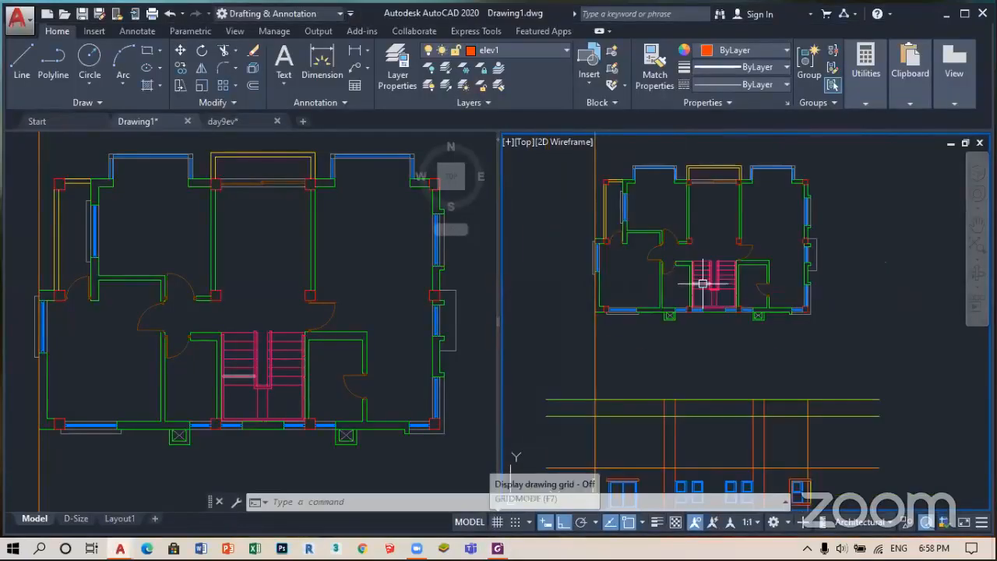
scroll(719, 286, down, 2)
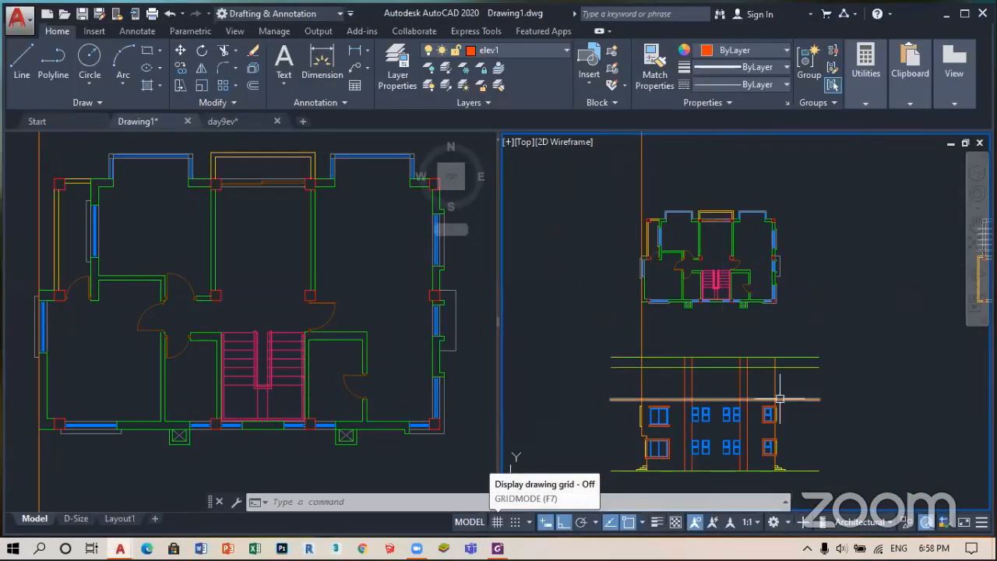
text(x)
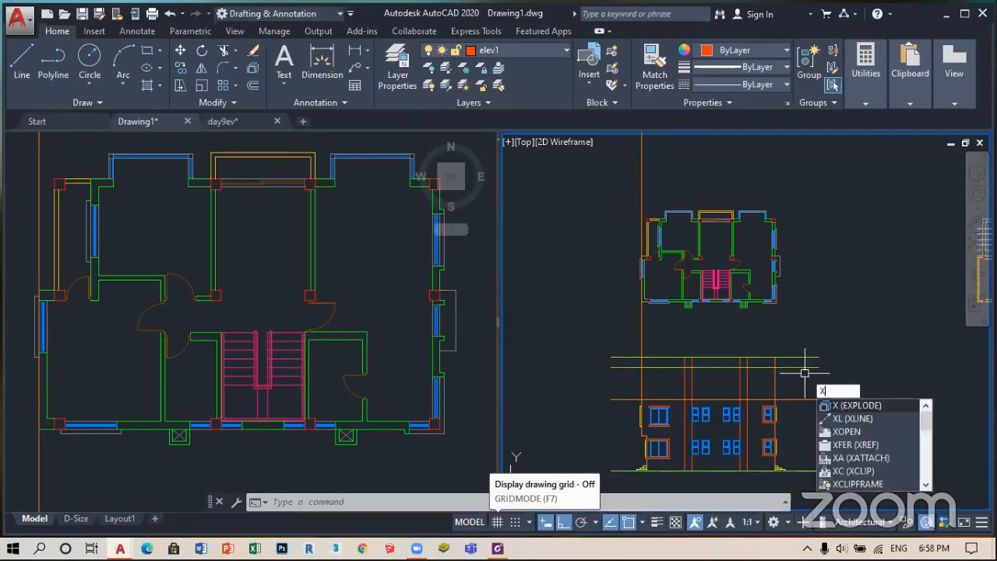
text(l)
key(Return)
text(v)
key(Return)
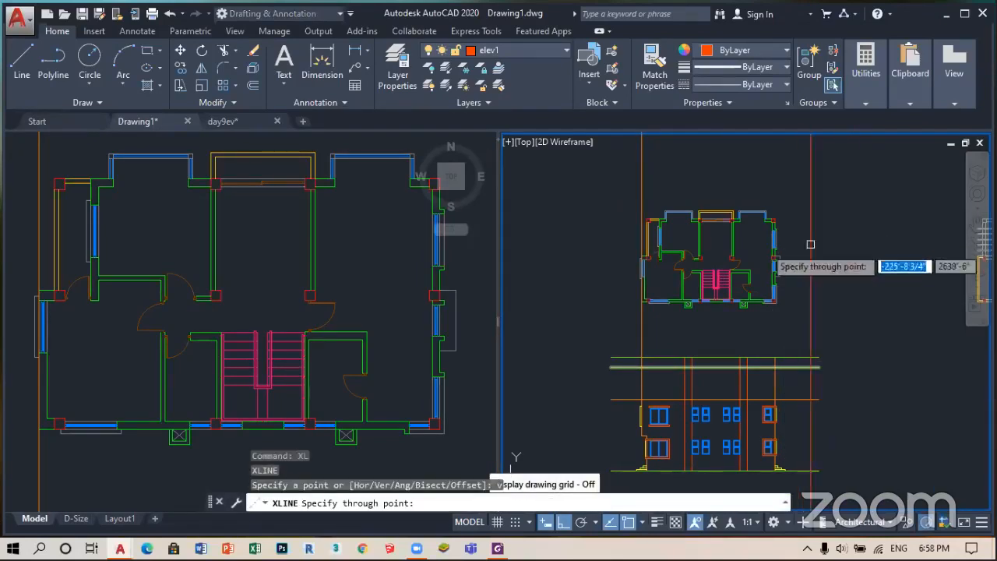
scroll(759, 264, up, 5)
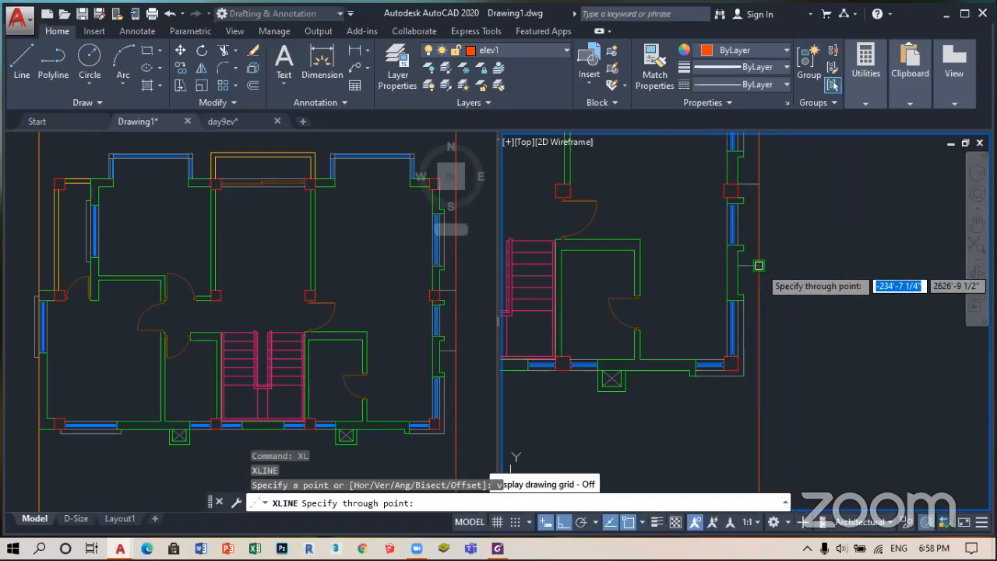
scroll(759, 264, down, 4)
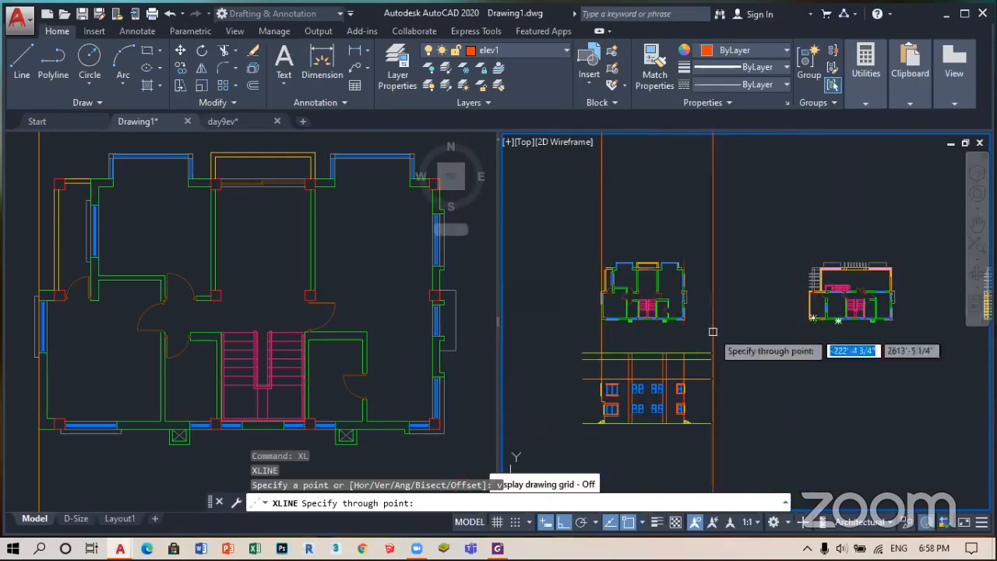
scroll(697, 310, up, 3)
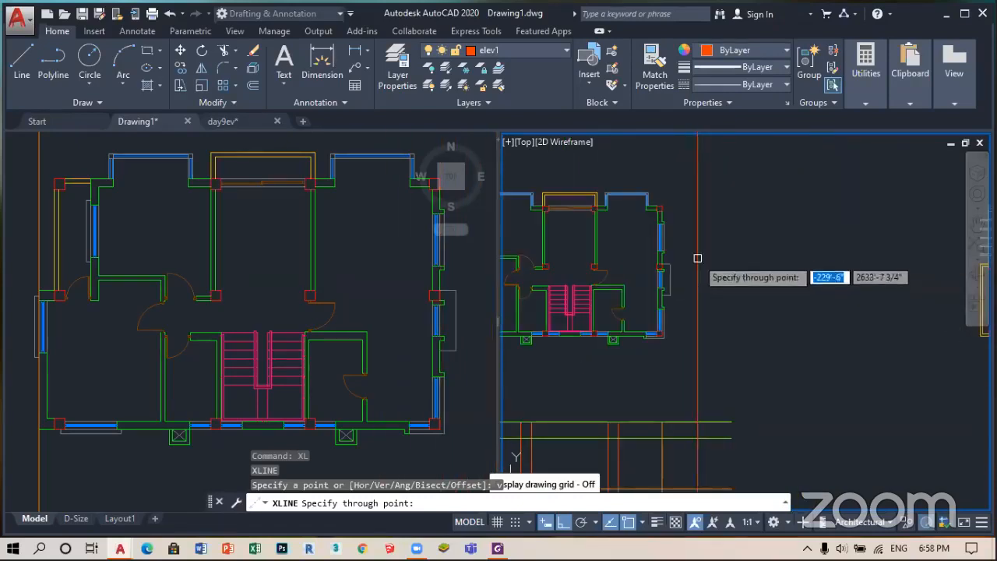
scroll(725, 296, down, 3)
scroll(856, 311, up, 2)
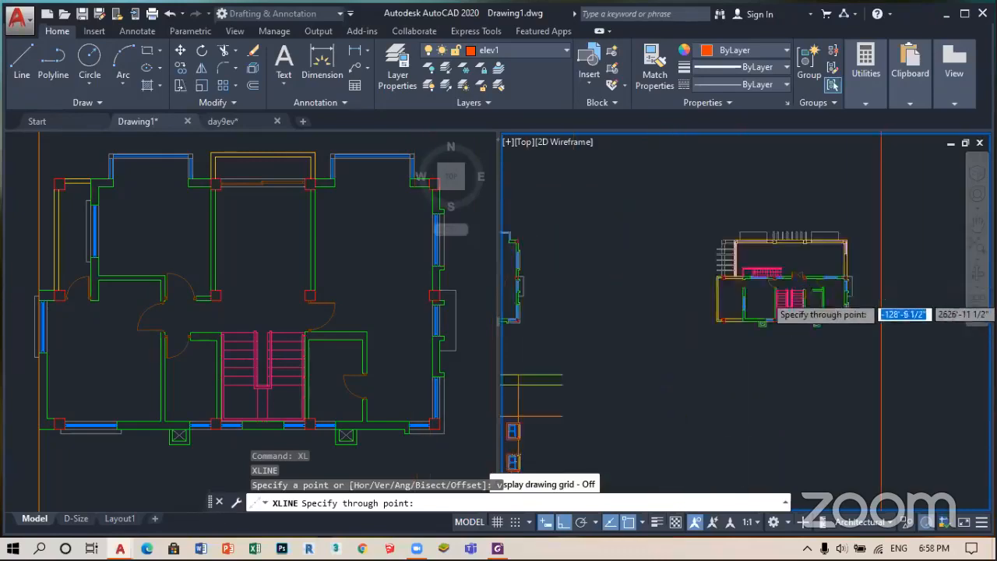
scroll(877, 312, up, 4)
scroll(849, 304, down, 5)
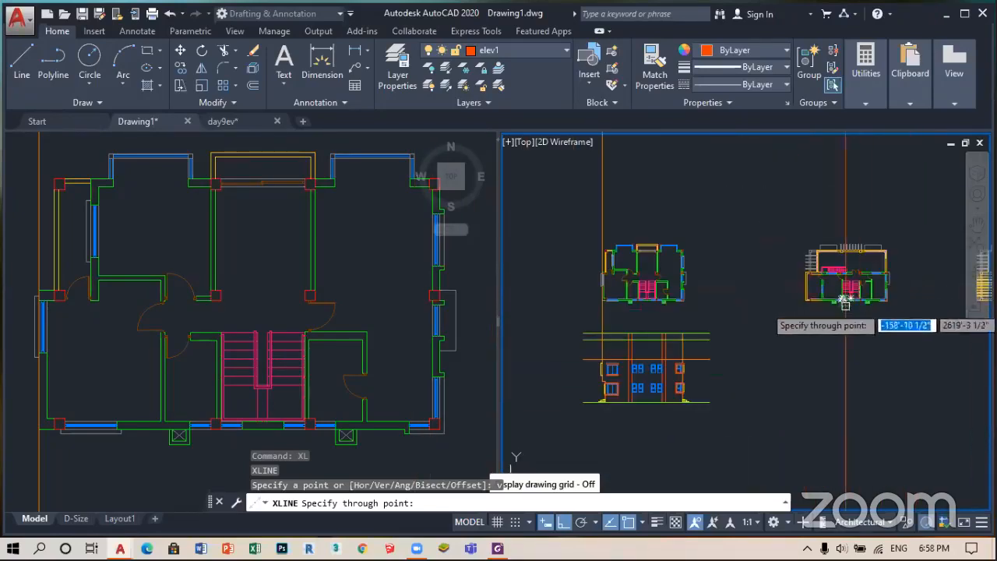
scroll(841, 300, up, 5)
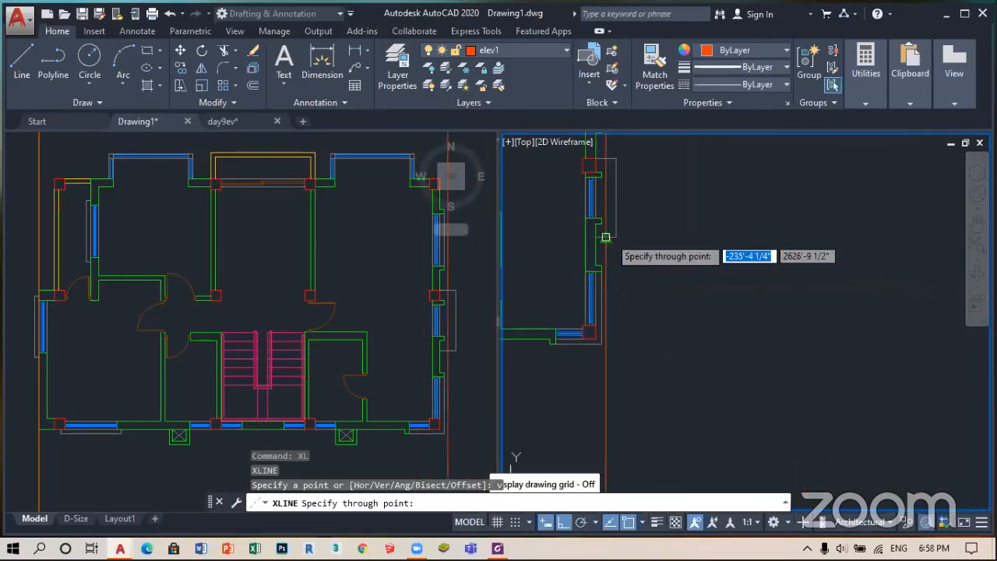
click(616, 236)
scroll(746, 219, down, 5)
key(Return)
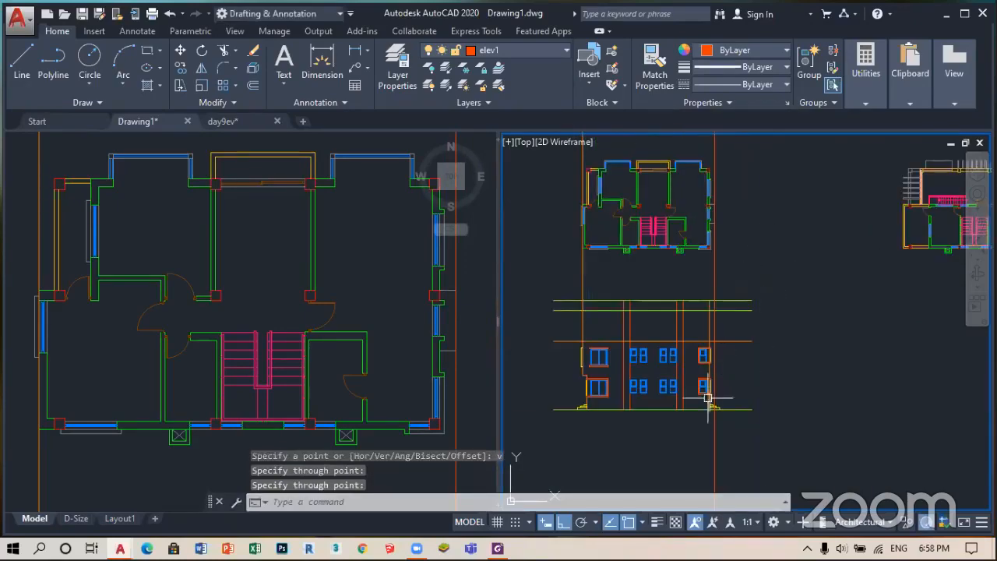
scroll(705, 425, up, 2)
scroll(732, 356, down, 1)
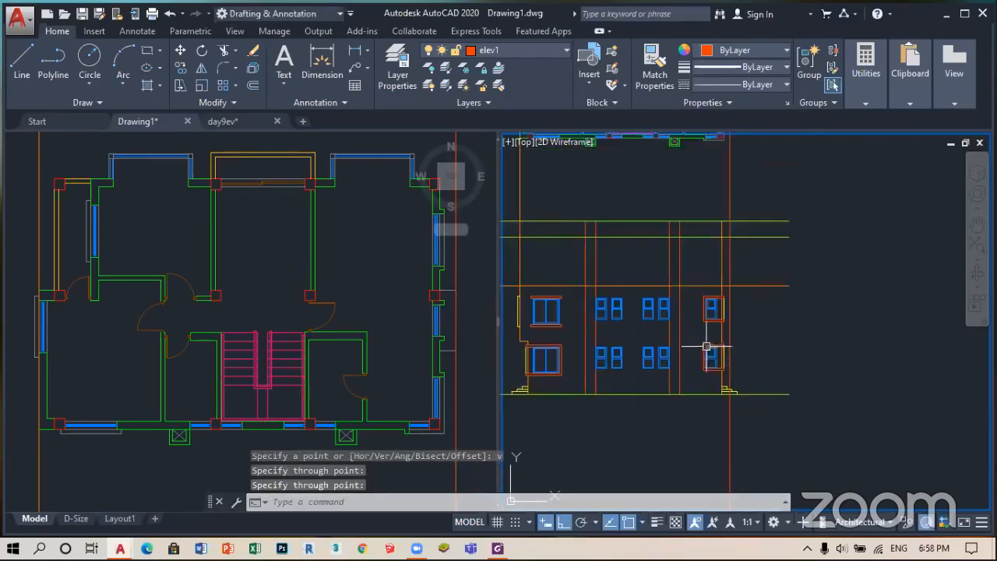
scroll(726, 347, up, 4)
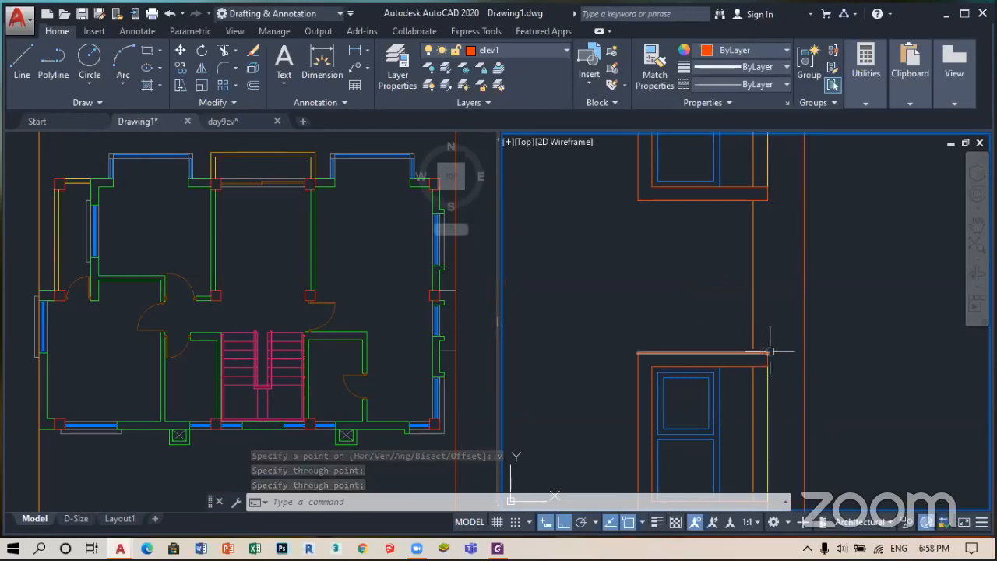
scroll(770, 352, down, 4)
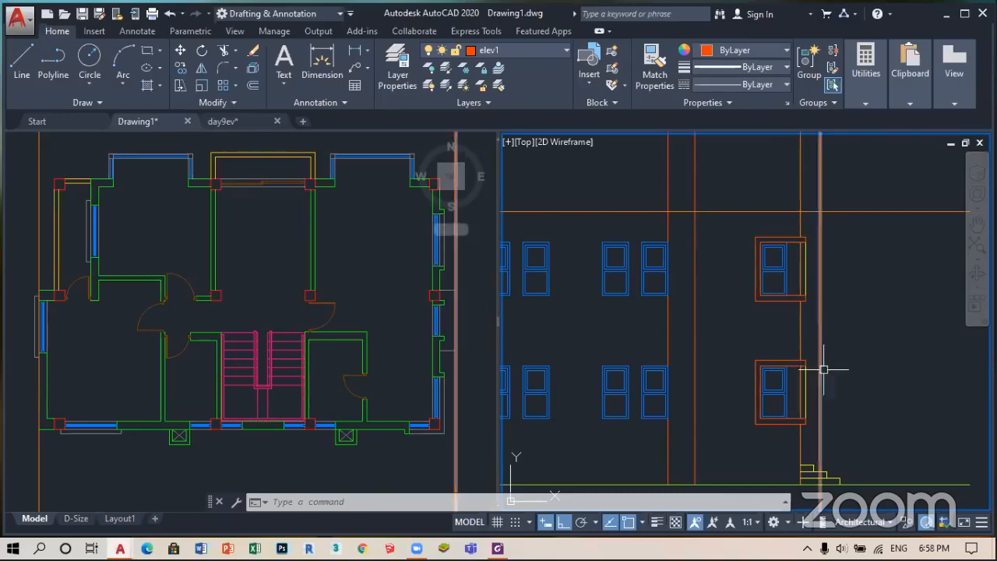
scroll(807, 396, up, 2)
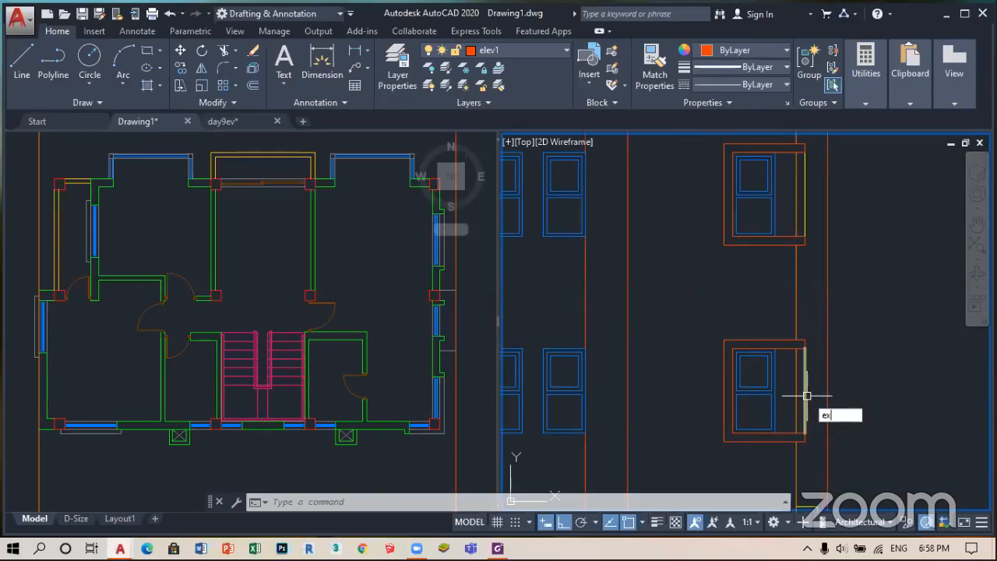
key(Return)
key(Return)
scroll(804, 366, up, 3)
key(Escape)
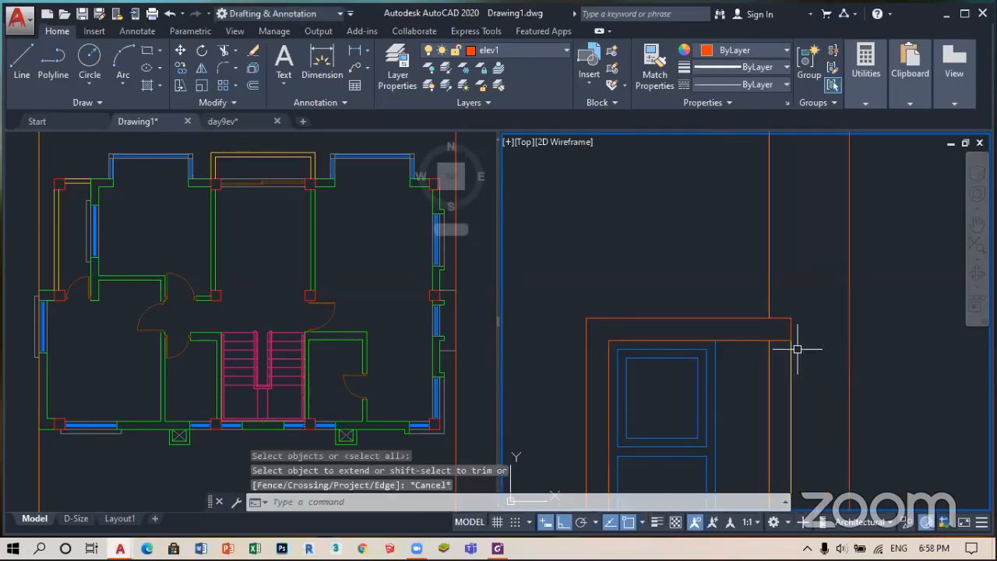
- Draw two horizontal 1'-1" lines from the head band of the rightmost ground-floor window's surround out to the vertical construction line
key(Return)
click(791, 318)
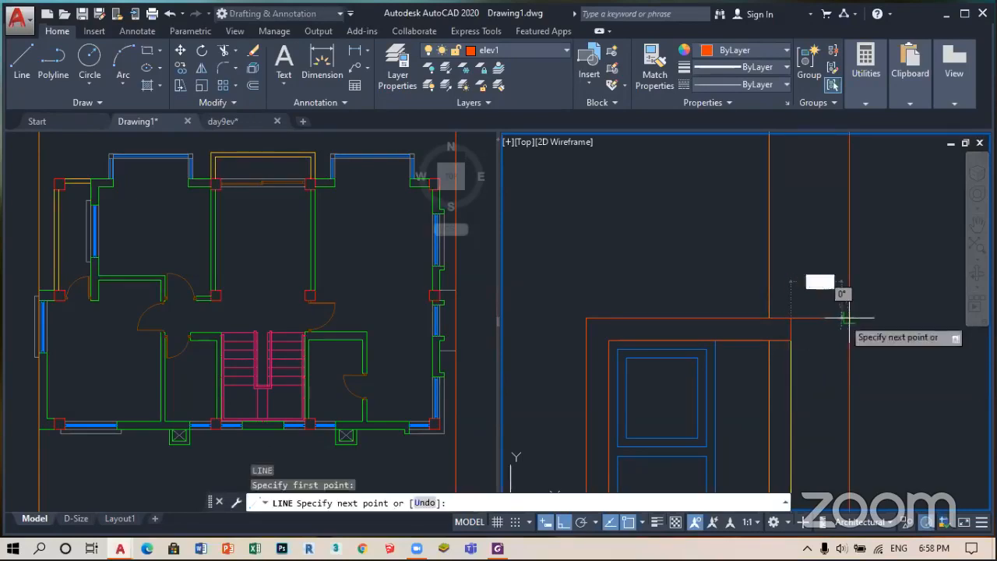
click(849, 318)
key(Return)
key(Return)
click(792, 340)
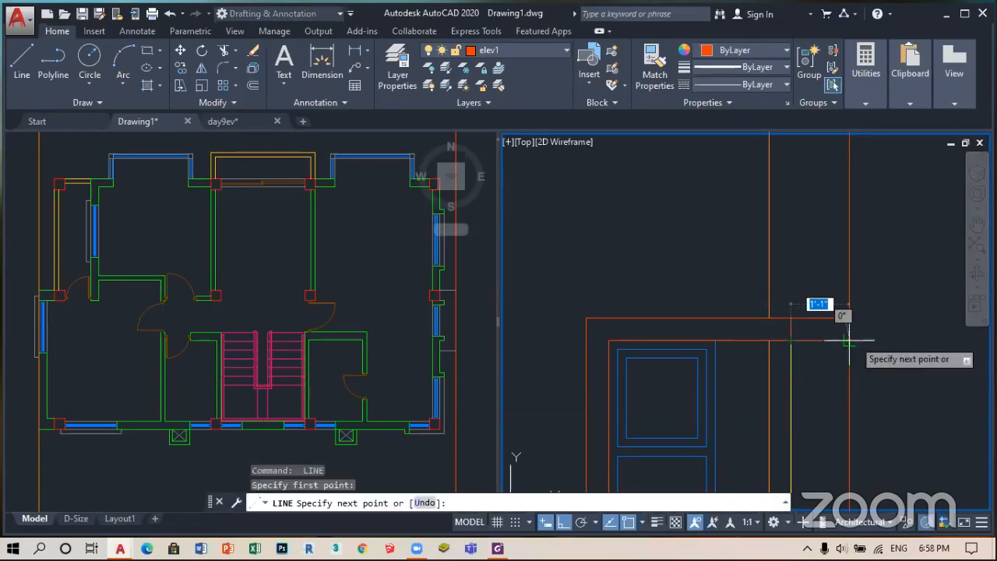
click(849, 340)
key(Return)
scroll(759, 351, down, 4)
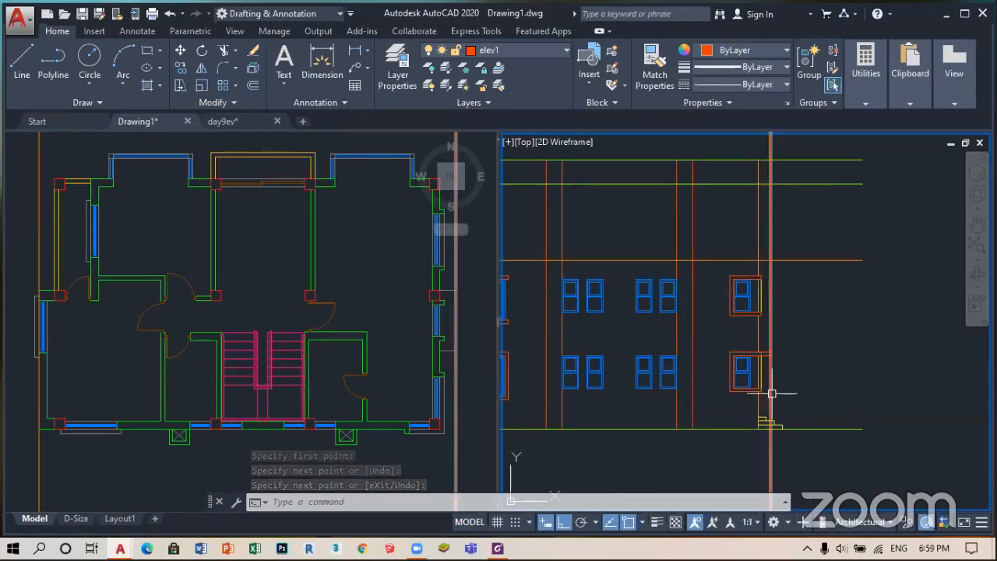
- Fillet the vertical construction line with both horizontal lines at radius 0 to close the end of the projecting slab
scroll(766, 366, down, 3)
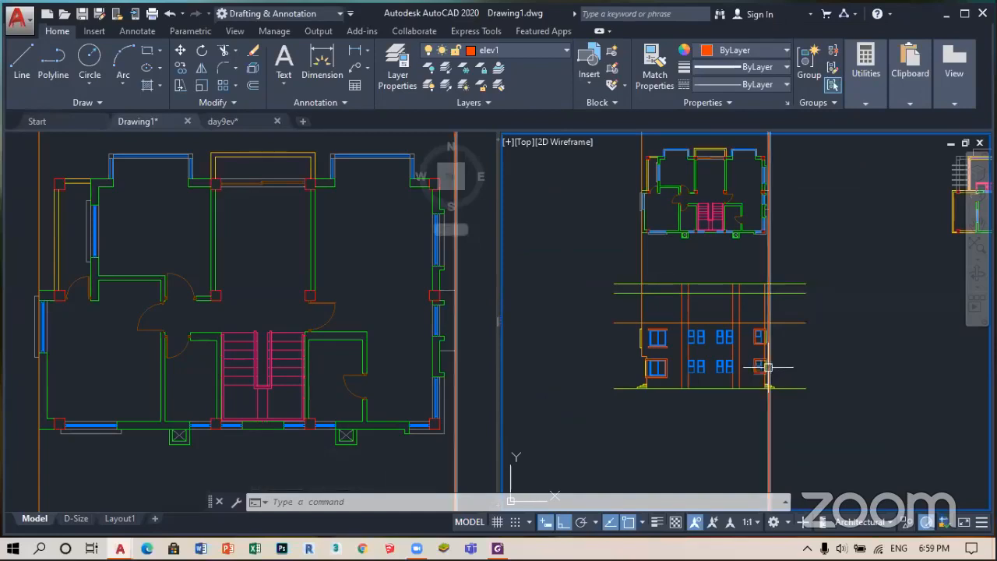
scroll(759, 381, up, 5)
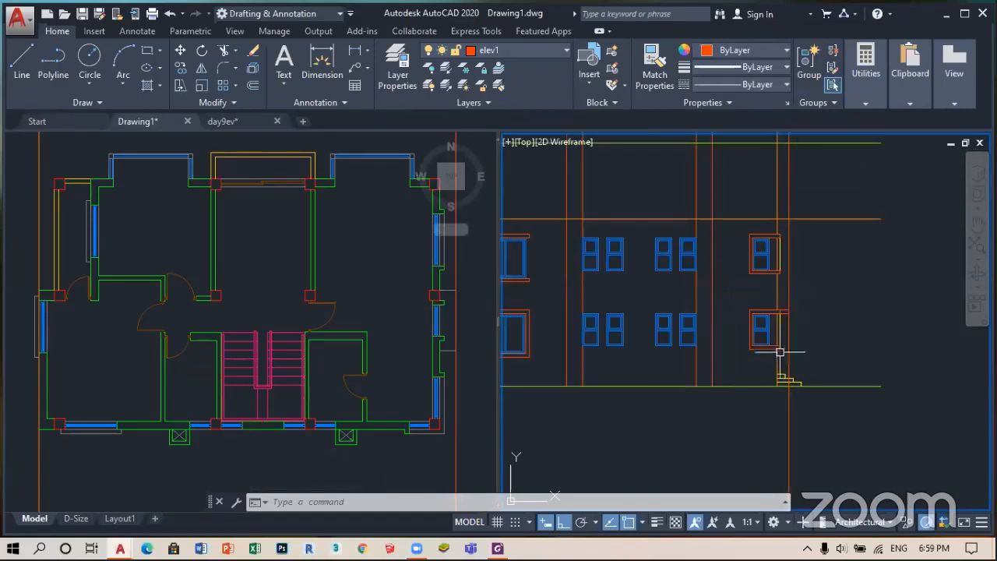
scroll(782, 317, up, 2)
text(f)
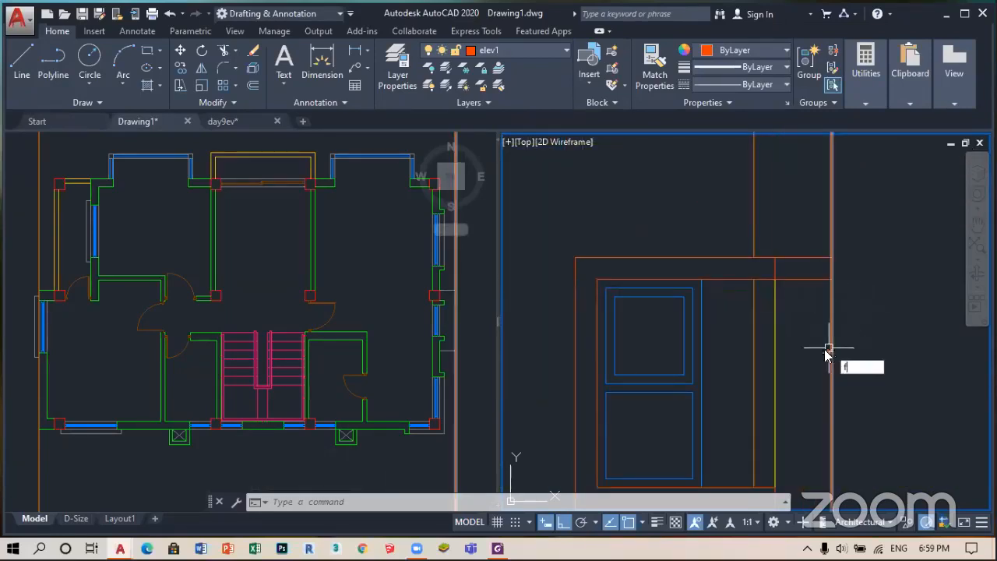
key(Return)
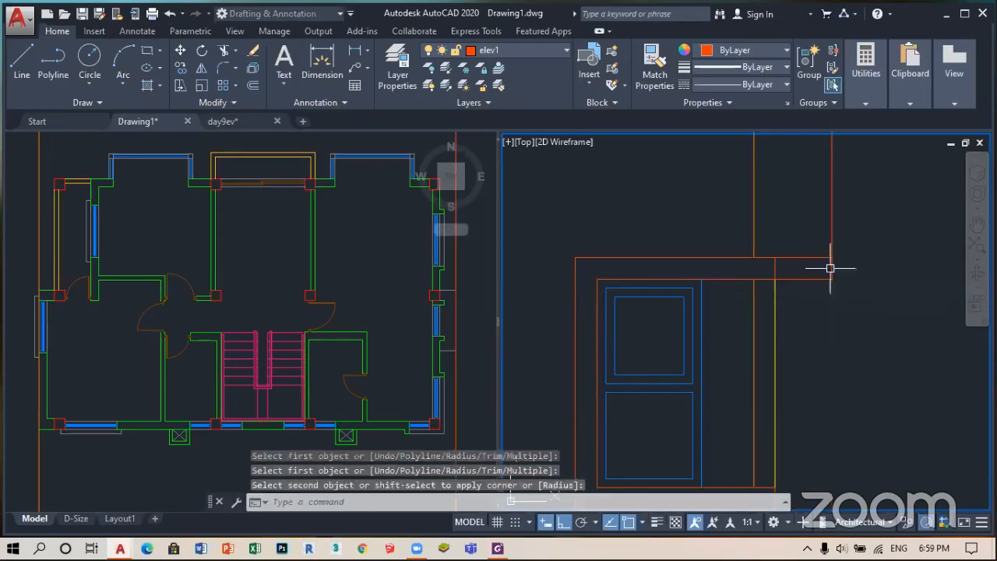
click(826, 276)
scroll(811, 315, down, 2)
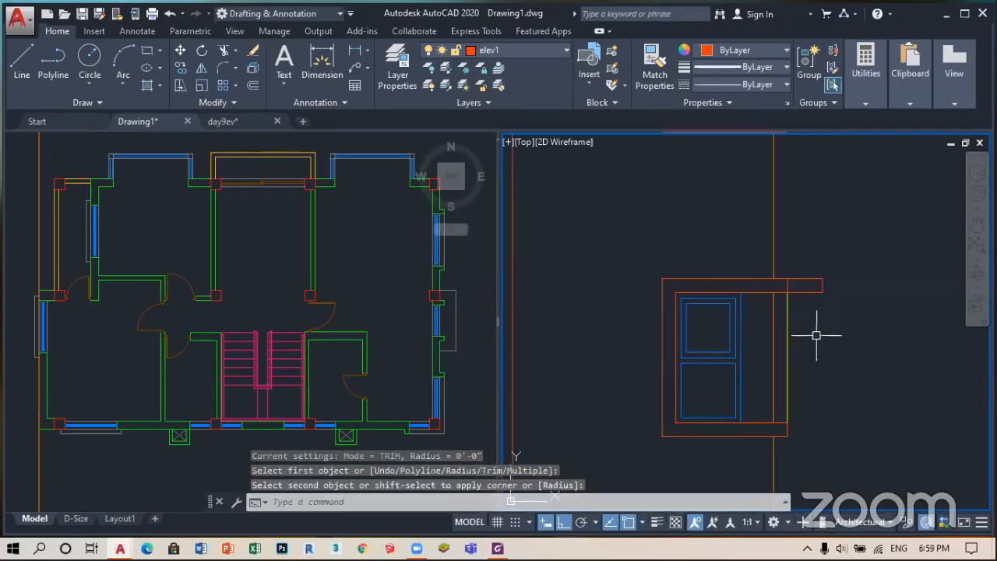
- Match the projecting slab's lines to the properties of the yellow vertical line on the right side of the ground-floor window surround
key(Return)
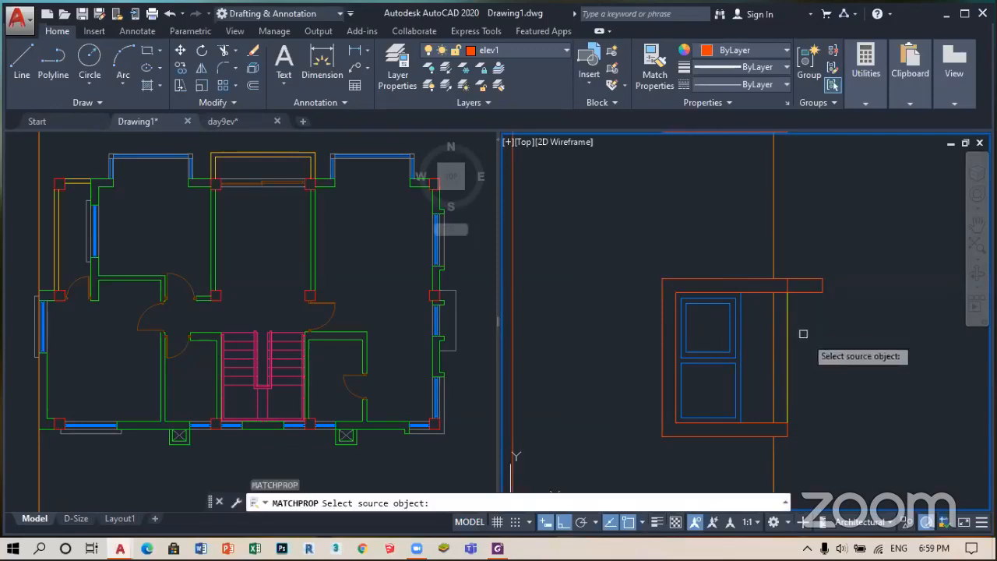
click(787, 335)
click(855, 327)
click(811, 247)
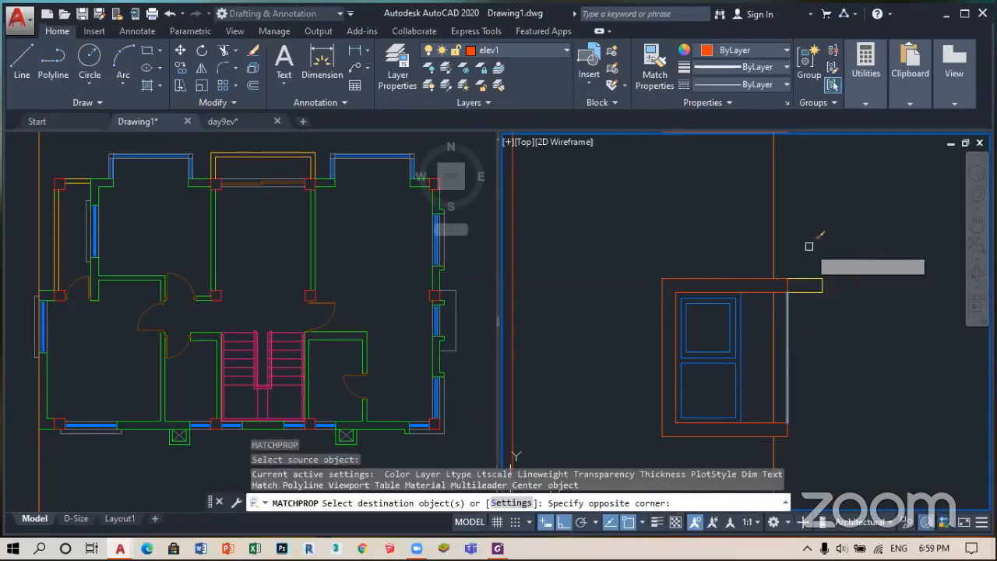
key(Return)
scroll(826, 303, down, 5)
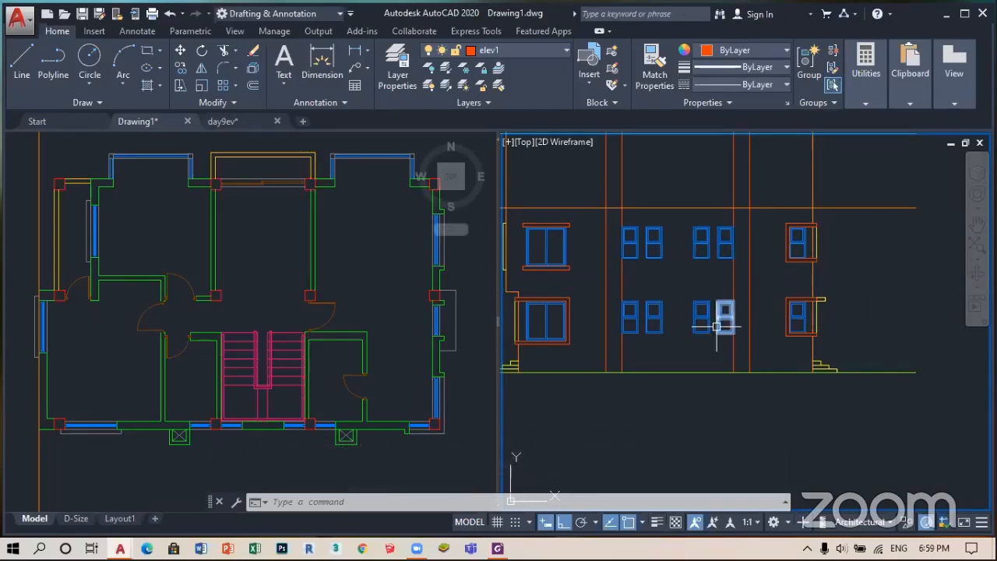
scroll(509, 348, up, 4)
scroll(783, 207, down, 3)
scroll(675, 254, up, 3)
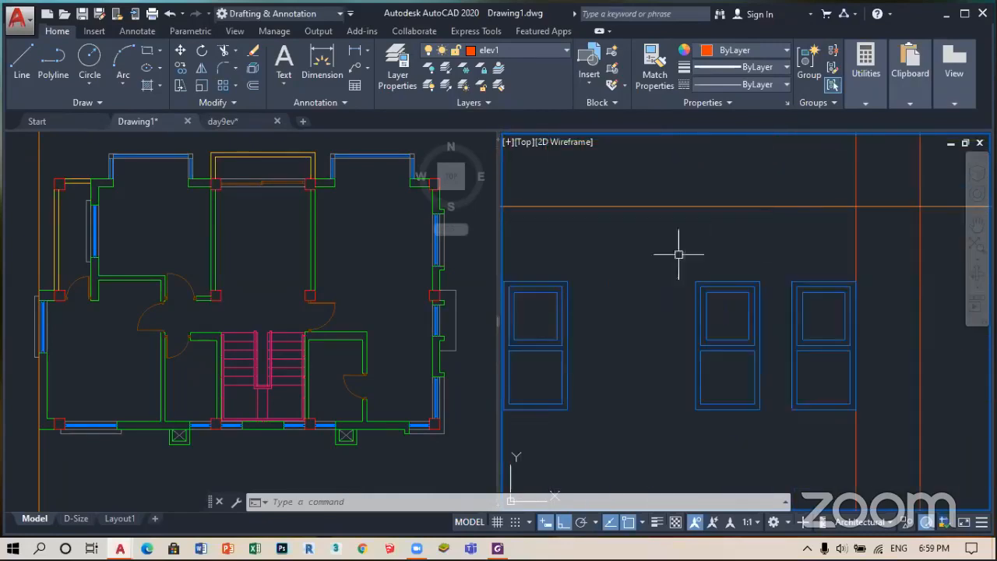
scroll(597, 305, down, 4)
scroll(668, 363, up, 5)
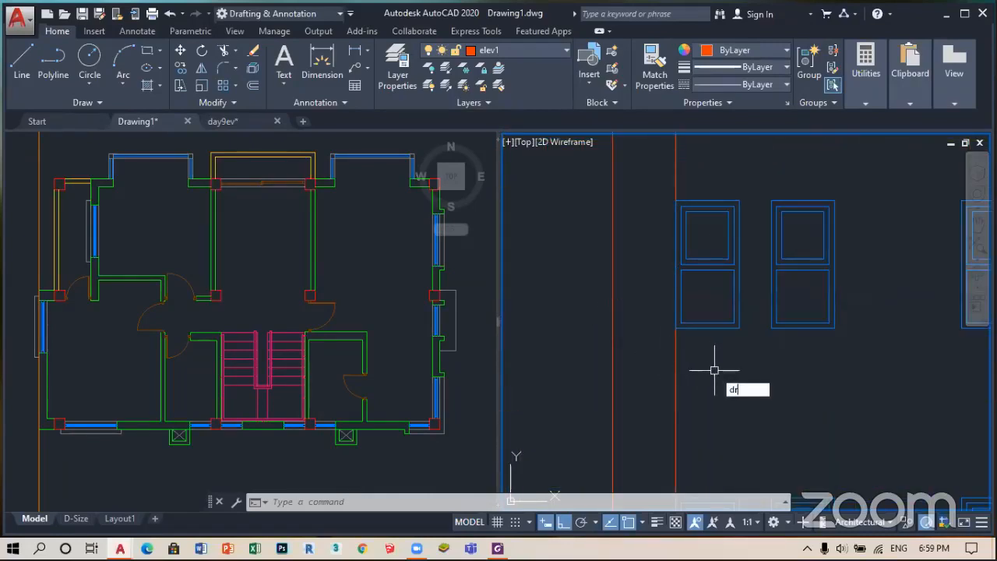
- Bring the two vertical lines bordering the outer edges of the central small windows to the front of the draw order
key(Return)
click(674, 351)
scroll(860, 366, down, 3)
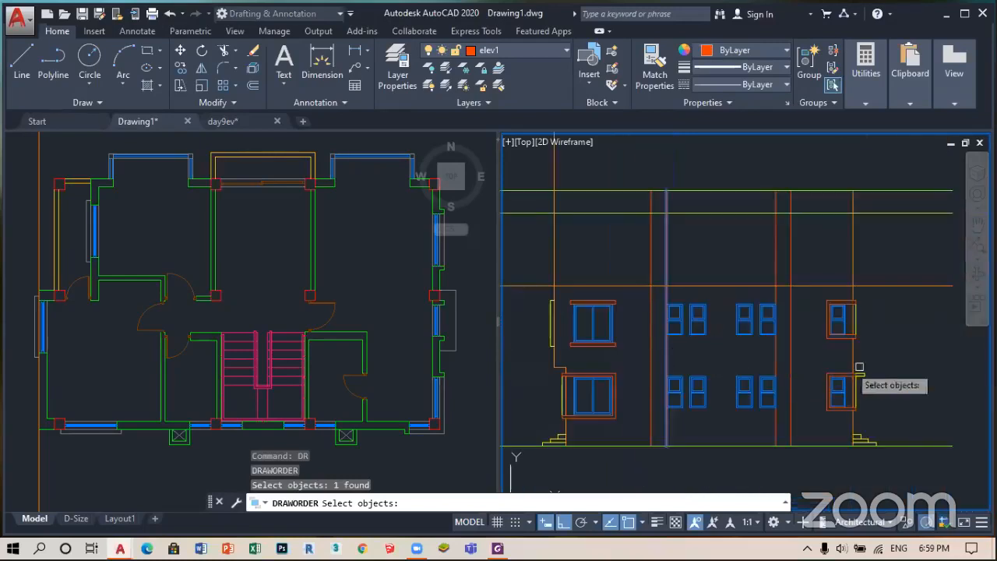
scroll(783, 363, up, 2)
click(777, 350)
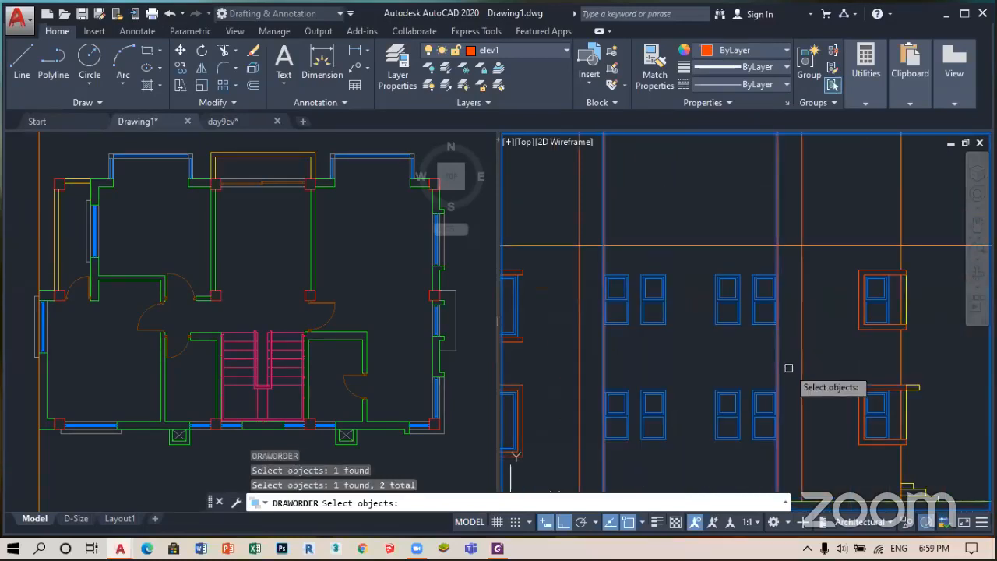
key(Return)
key(Down)
key(Down)
key(Down)
key(Return)
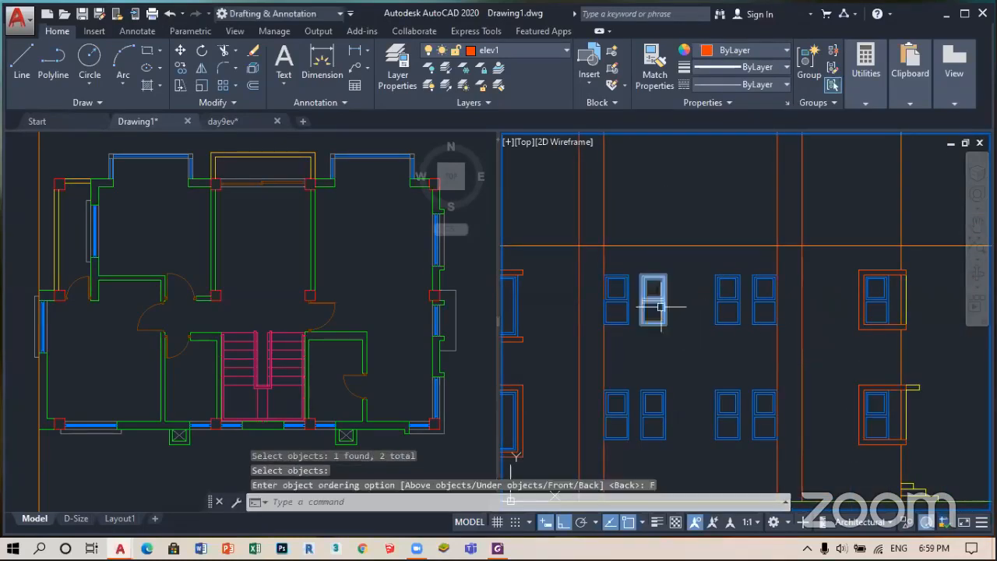
- Examine the elevation's line thicknesses by turning the lineweight display on and off, comparing the window surrounds with the wall lines
scroll(657, 291, down, 2)
scroll(713, 292, up, 6)
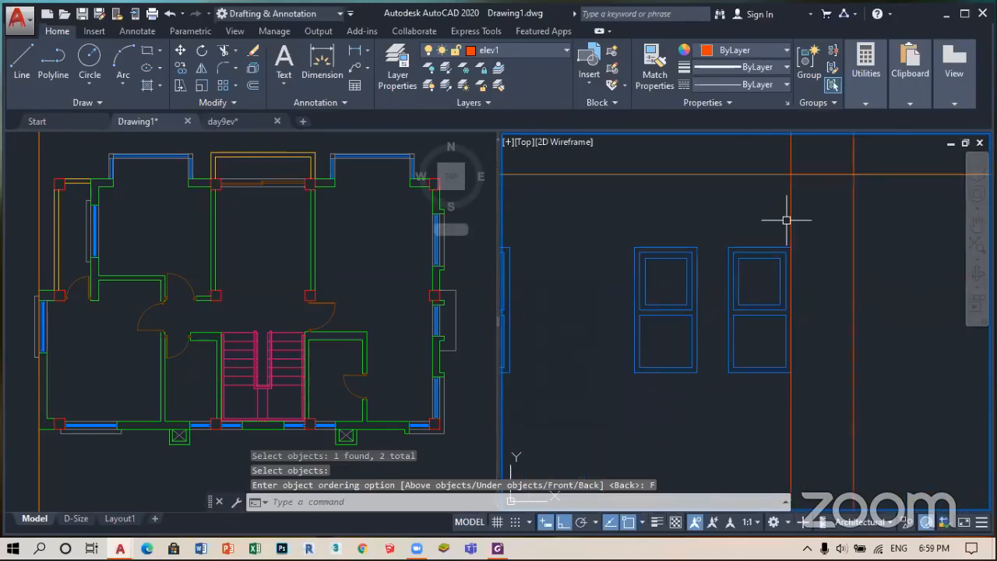
scroll(763, 345, down, 4)
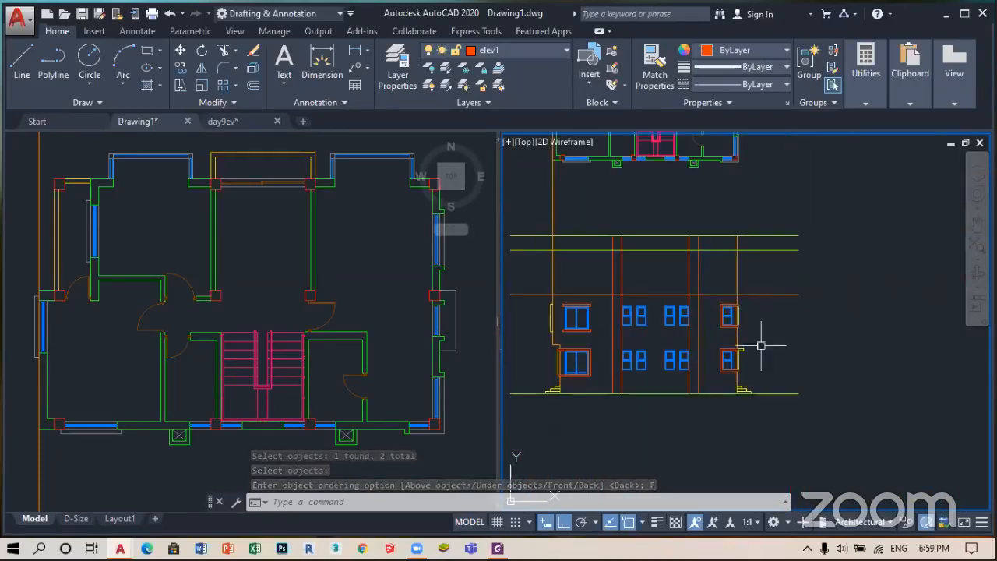
scroll(540, 398, up, 2)
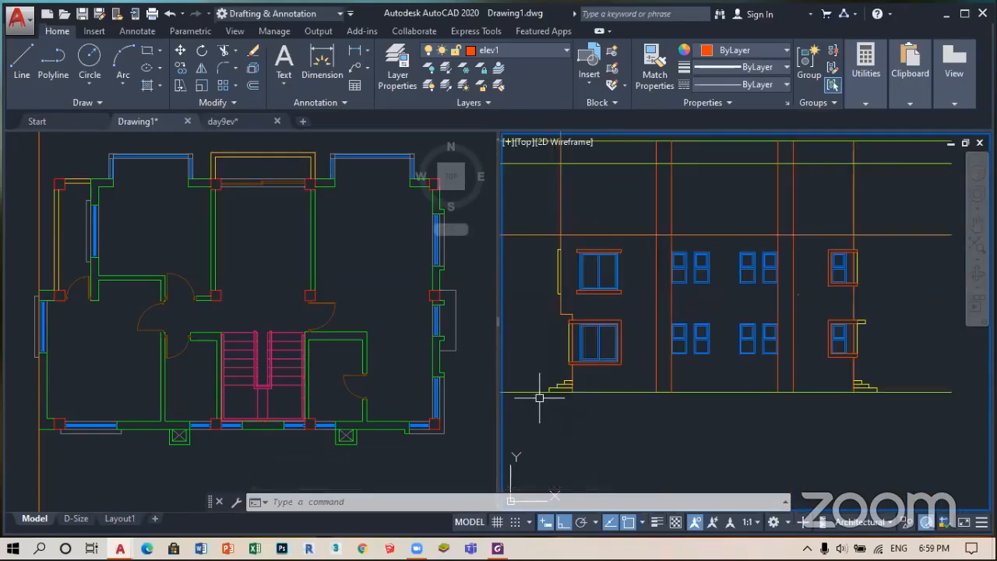
click(657, 522)
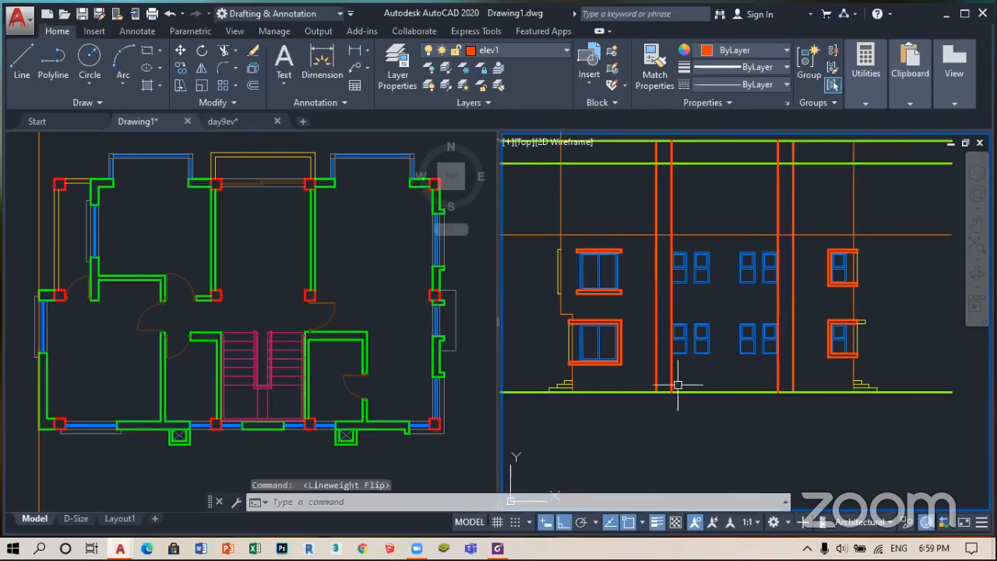
scroll(704, 445, down, 4)
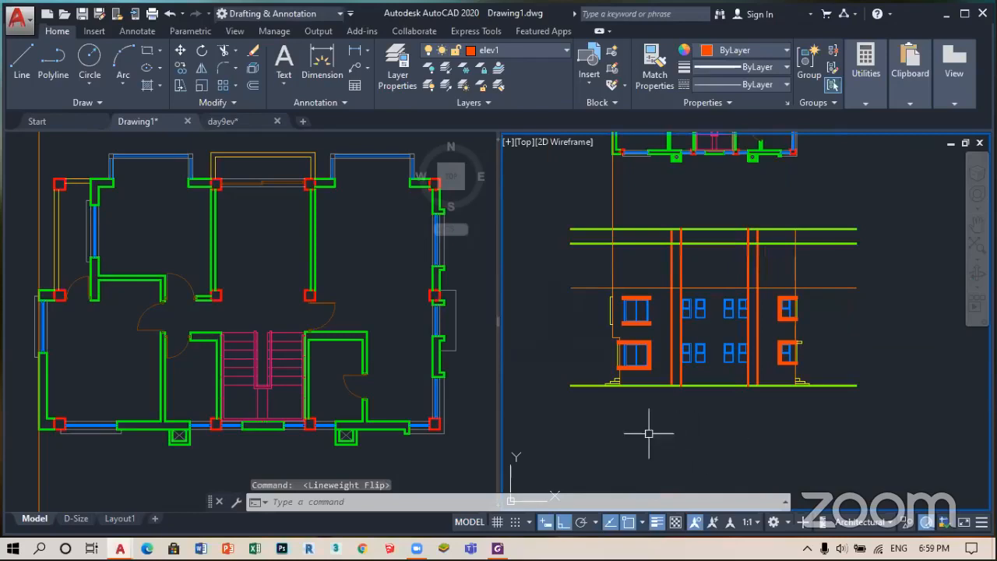
scroll(623, 408, up, 2)
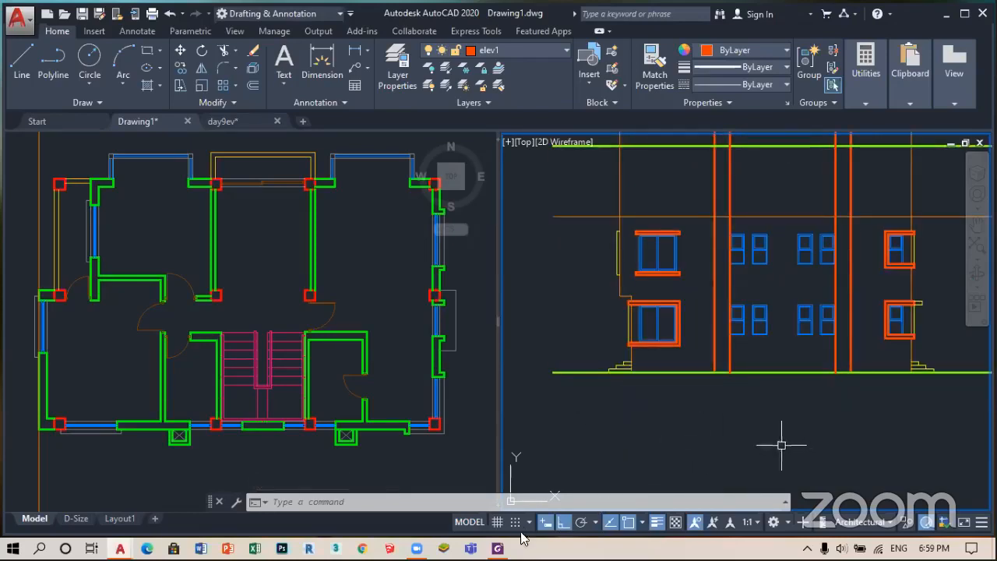
click(668, 522)
scroll(710, 405, down, 2)
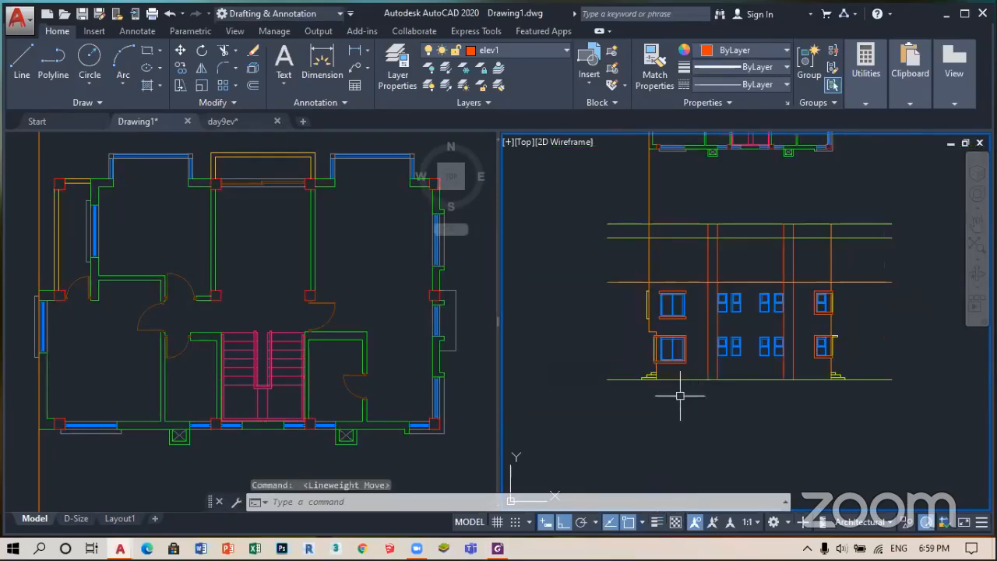
scroll(678, 386, up, 4)
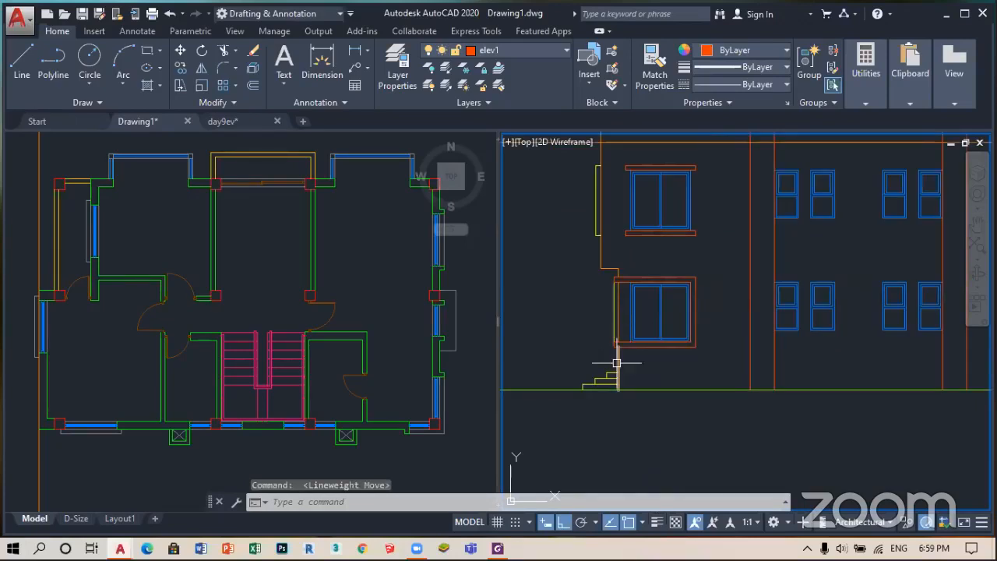
scroll(616, 363, up, 2)
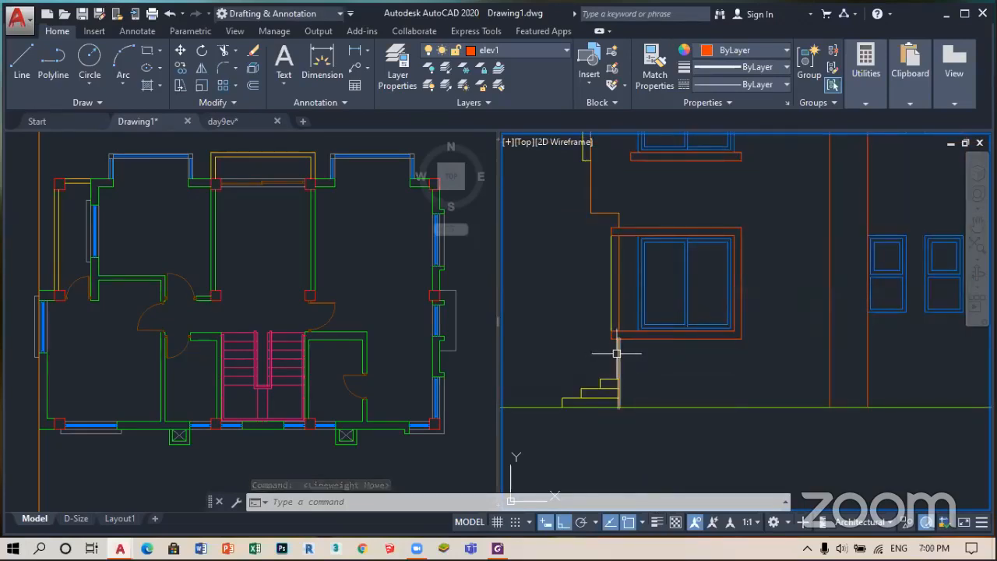
click(657, 521)
scroll(713, 300, down, 2)
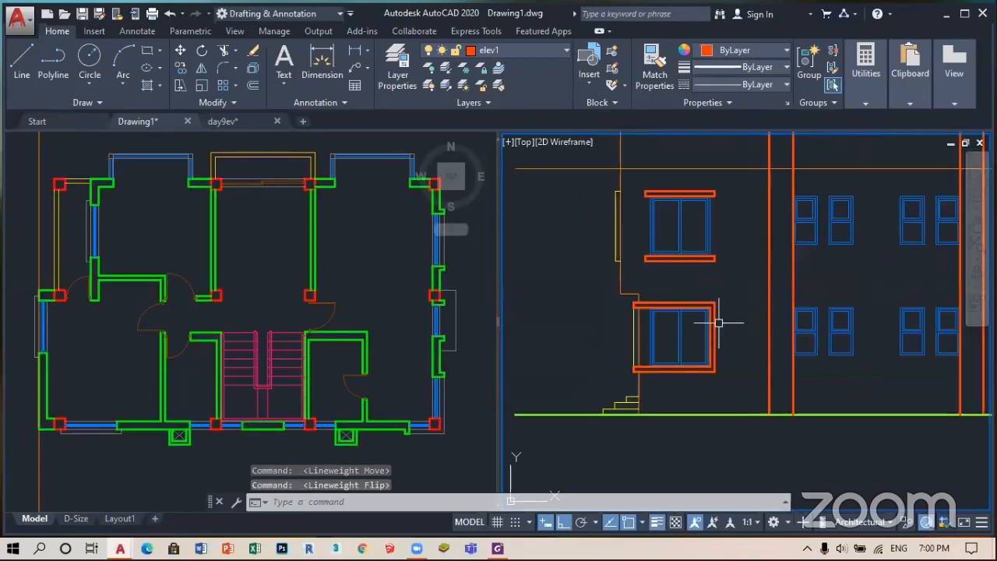
scroll(662, 358, down, 2)
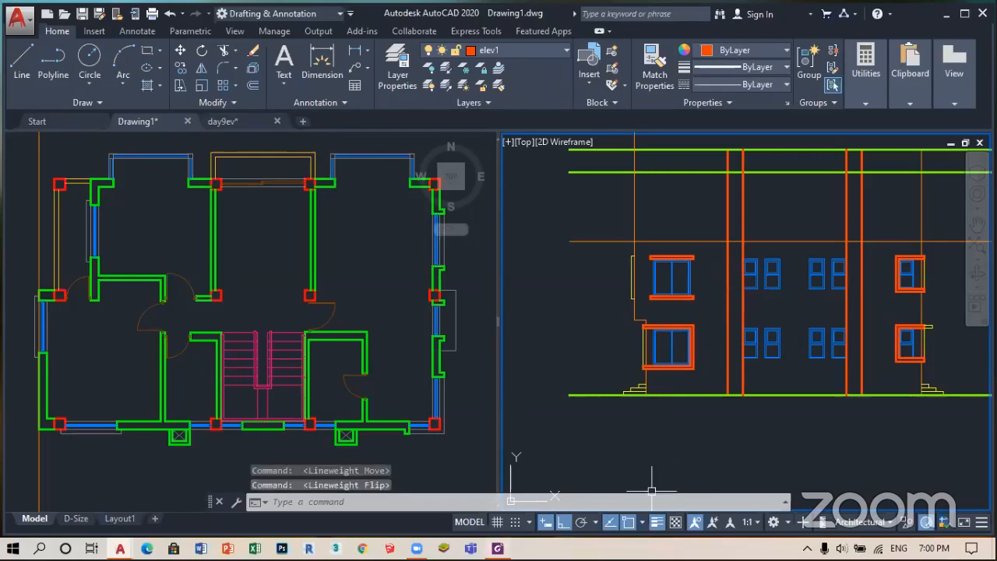
click(659, 523)
scroll(693, 398, up, 4)
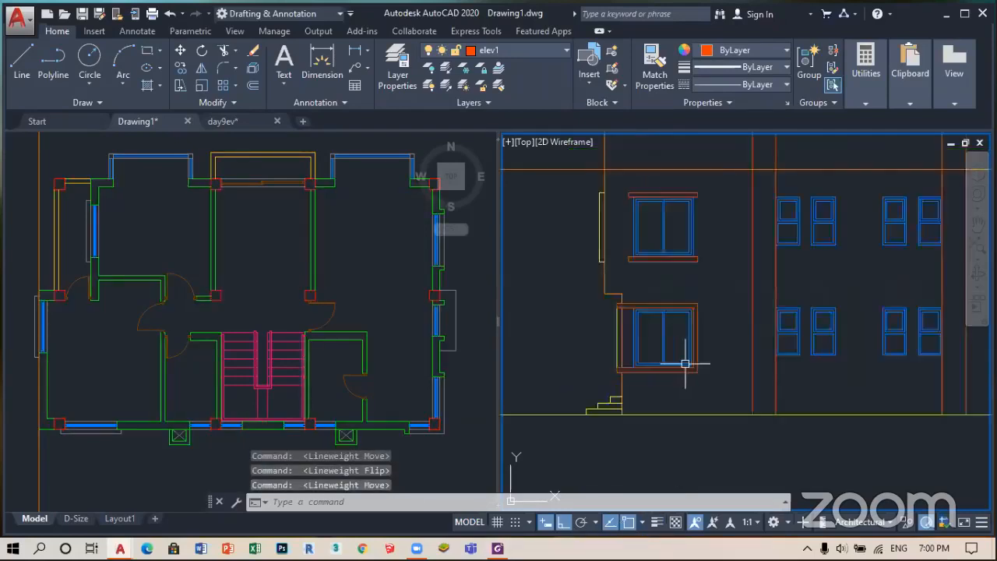
- Match the left ground-floor window's surround lines to the properties of the vertical wall line directly beneath it
key(Return)
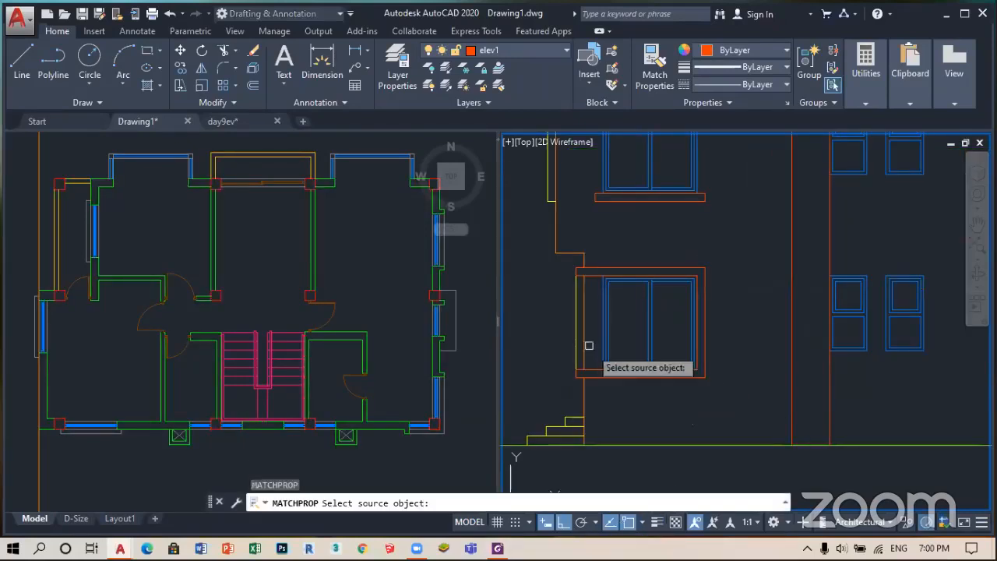
click(586, 391)
click(720, 391)
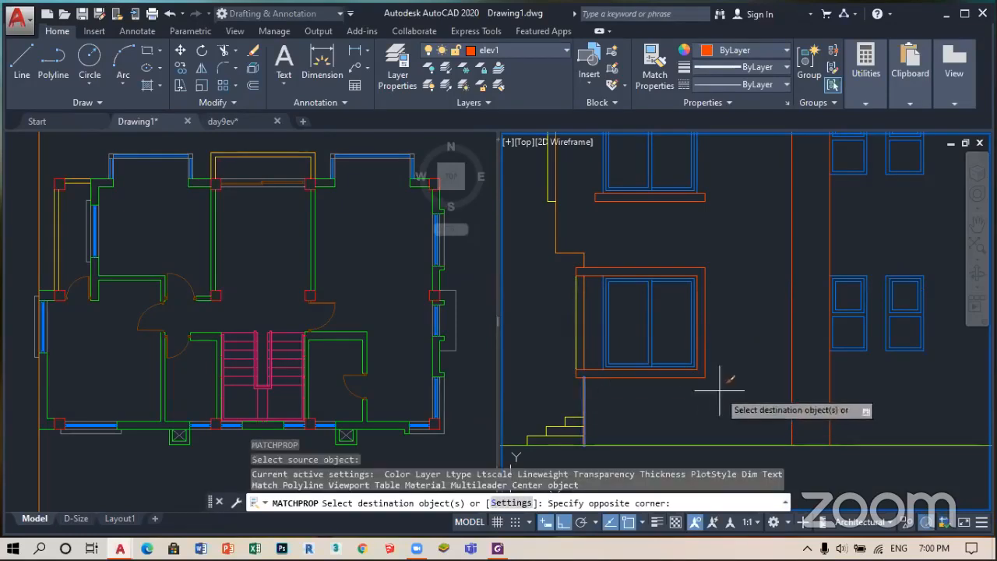
click(735, 360)
scroll(613, 280, up, 4)
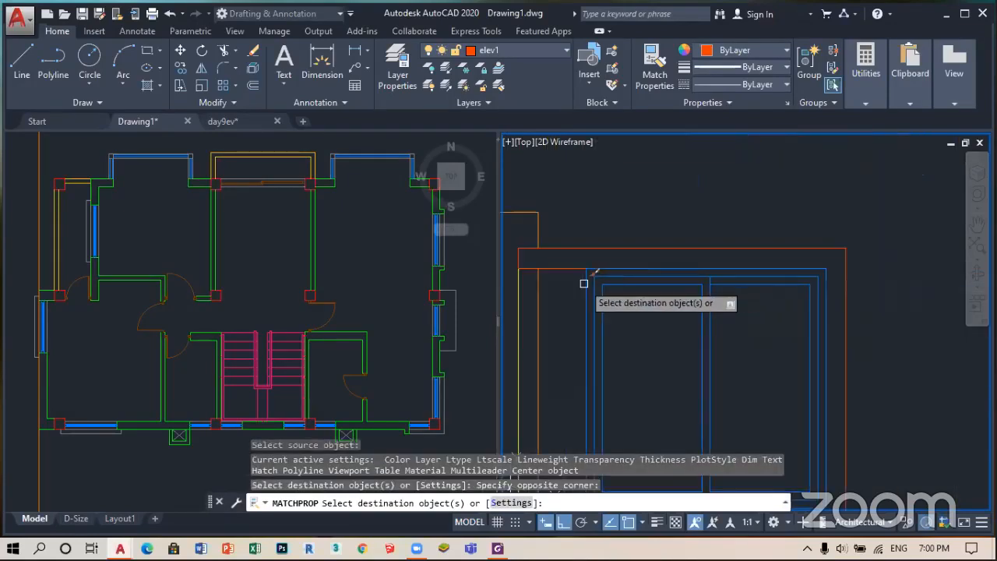
click(565, 285)
click(556, 227)
click(510, 239)
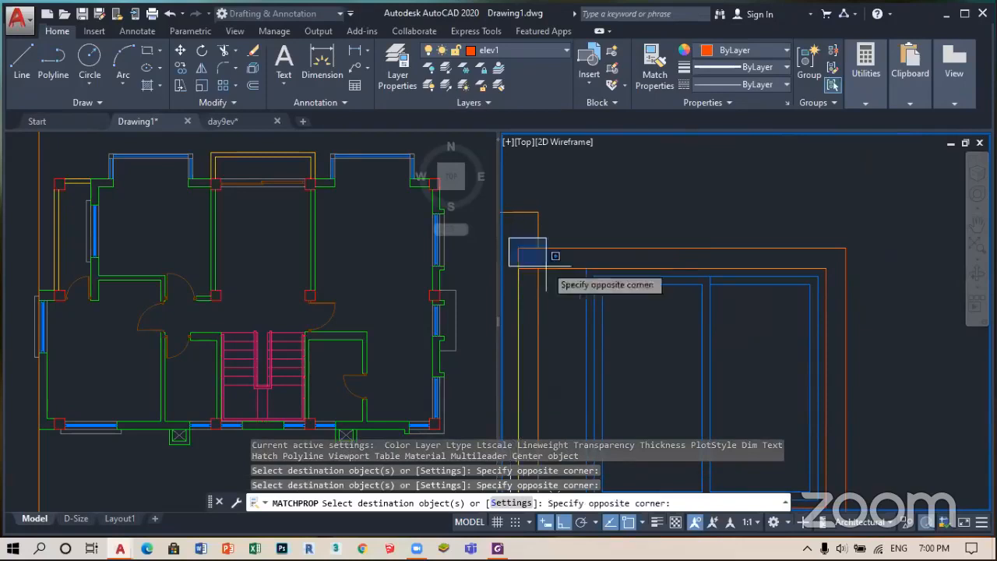
click(556, 281)
scroll(790, 232, down, 3)
scroll(797, 336, up, 5)
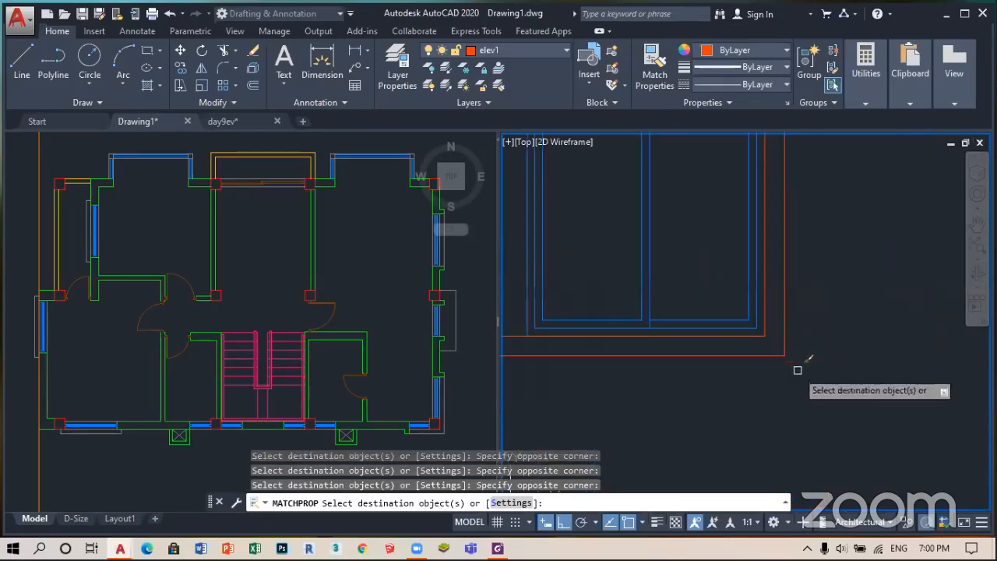
click(779, 356)
click(756, 334)
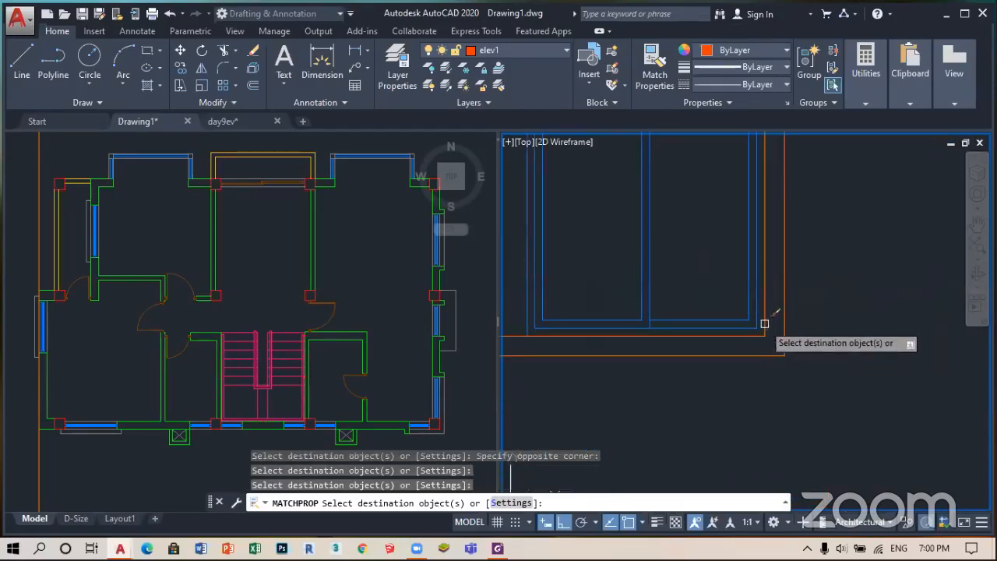
scroll(685, 339, down, 5)
scroll(643, 323, up, 4)
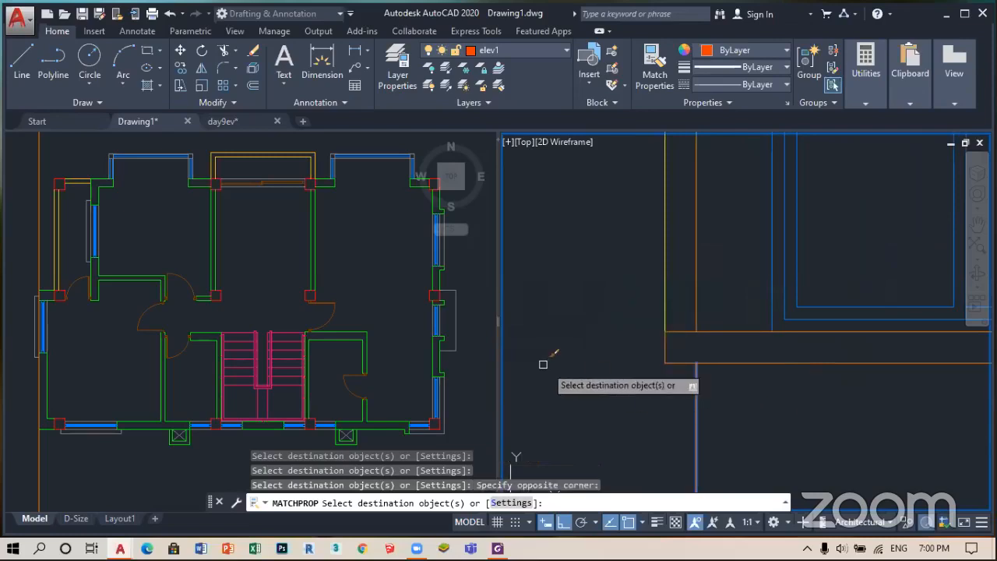
- Apply the same matched properties to the head and sill bands of the upper-floor window on the left
scroll(667, 314, down, 4)
scroll(621, 234, up, 5)
click(554, 227)
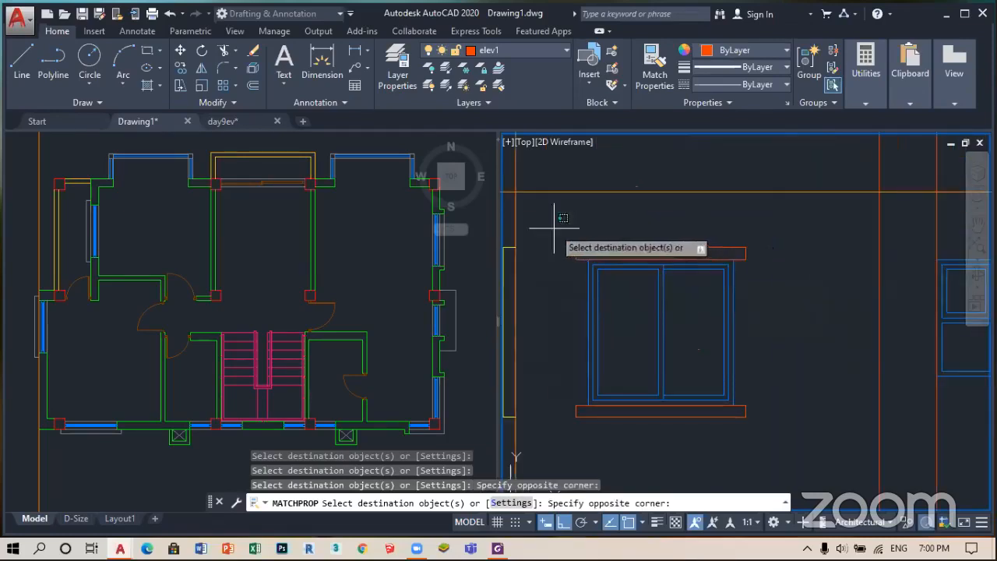
click(781, 265)
scroll(714, 239, down, 2)
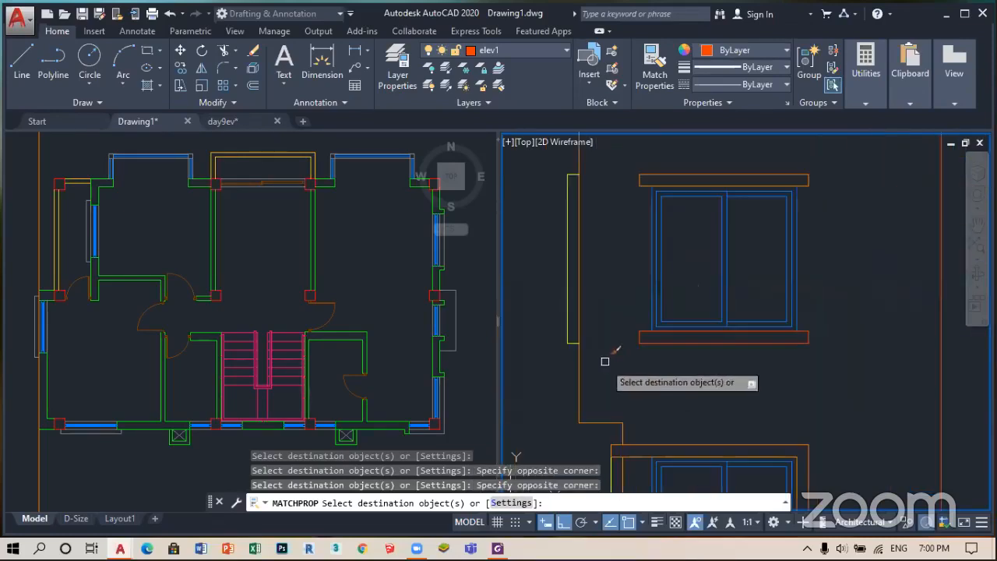
click(617, 315)
click(884, 361)
scroll(779, 342, down, 3)
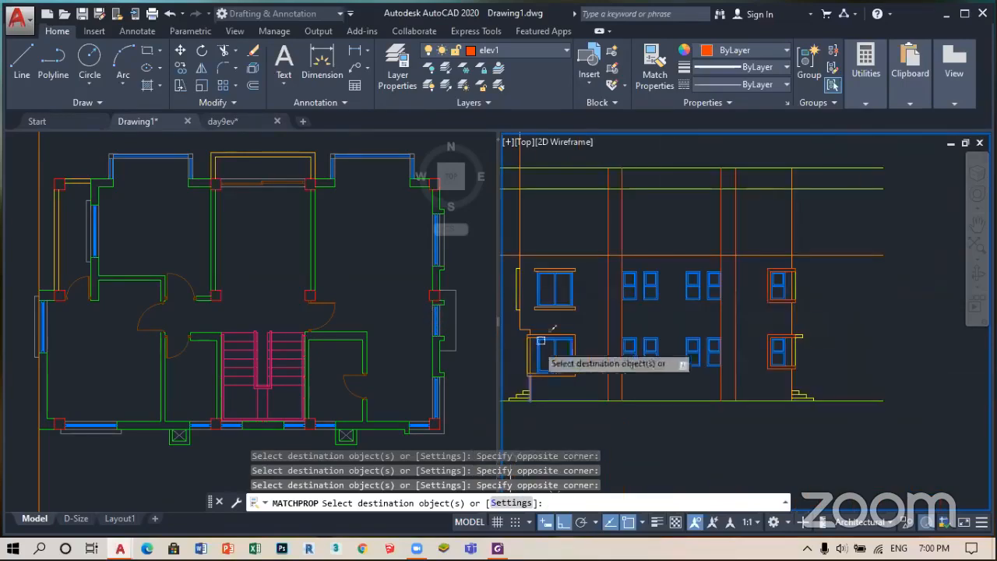
- Apply the matched wall-line properties to the surround of the rightmost ground-floor window, including its head band, side and sill
scroll(769, 347, up, 3)
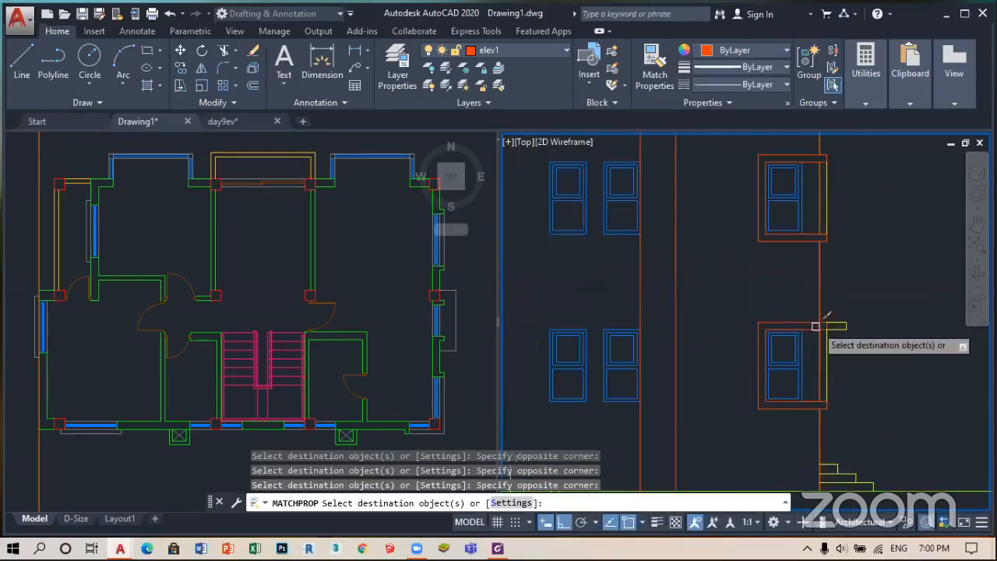
scroll(825, 331, up, 3)
click(628, 299)
click(860, 328)
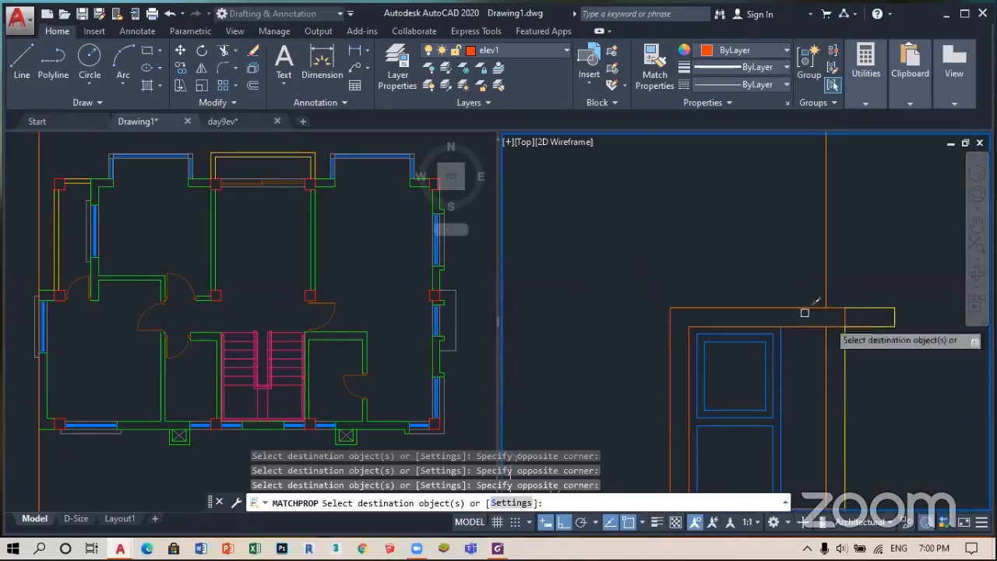
scroll(805, 309, down, 2)
click(686, 260)
click(721, 405)
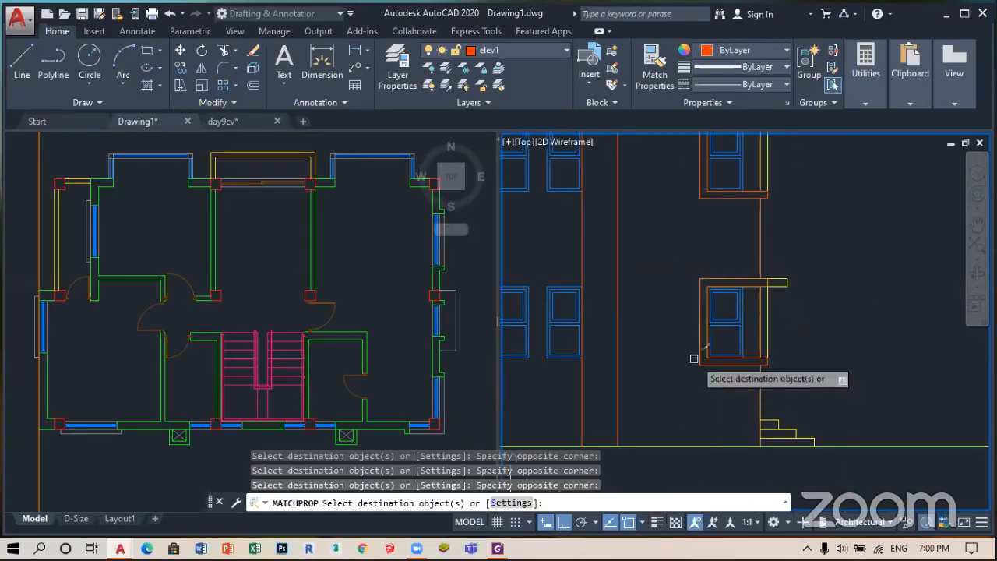
click(679, 346)
click(818, 367)
scroll(752, 370, down, 2)
- Apply the matched wall-line properties to the rightmost upper-floor window's surround and finish matching
scroll(732, 312, up, 4)
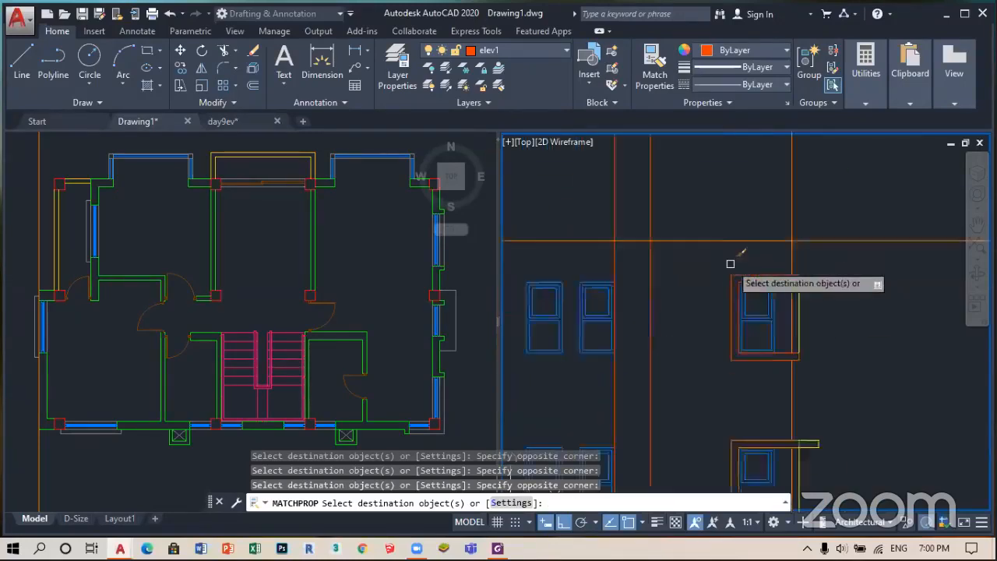
click(711, 265)
click(750, 443)
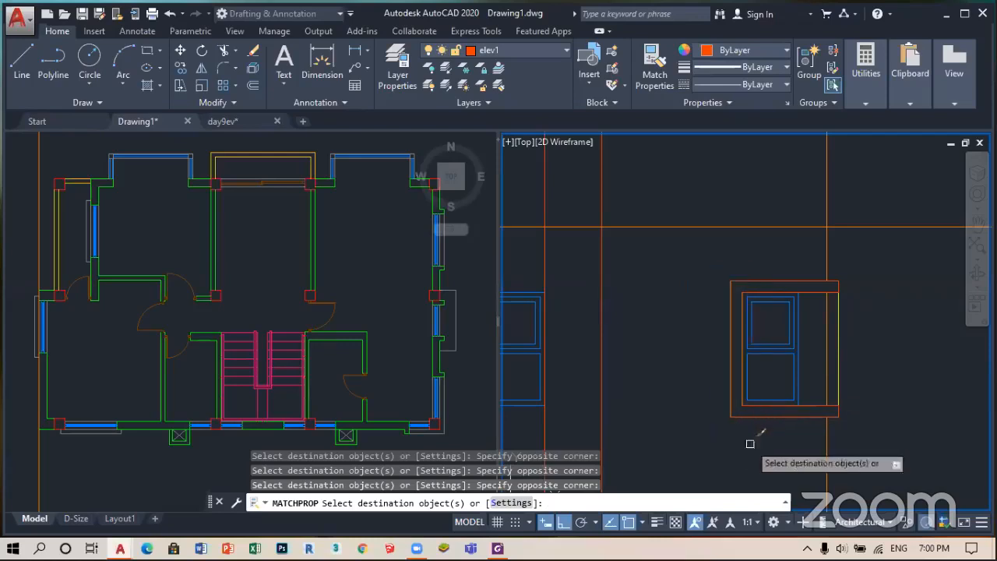
click(679, 267)
click(883, 301)
scroll(721, 312, down, 4)
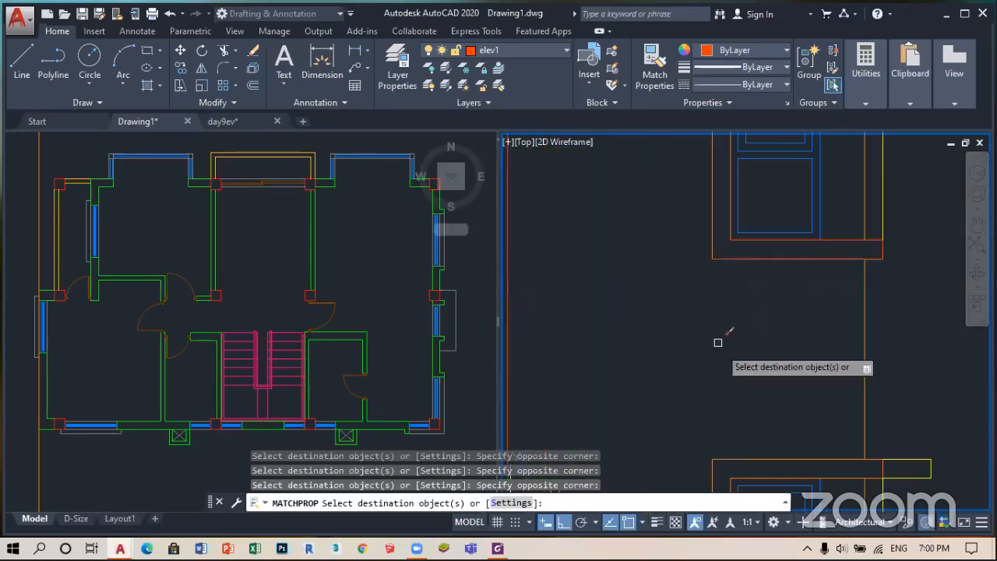
click(668, 237)
click(885, 294)
scroll(819, 266, down, 2)
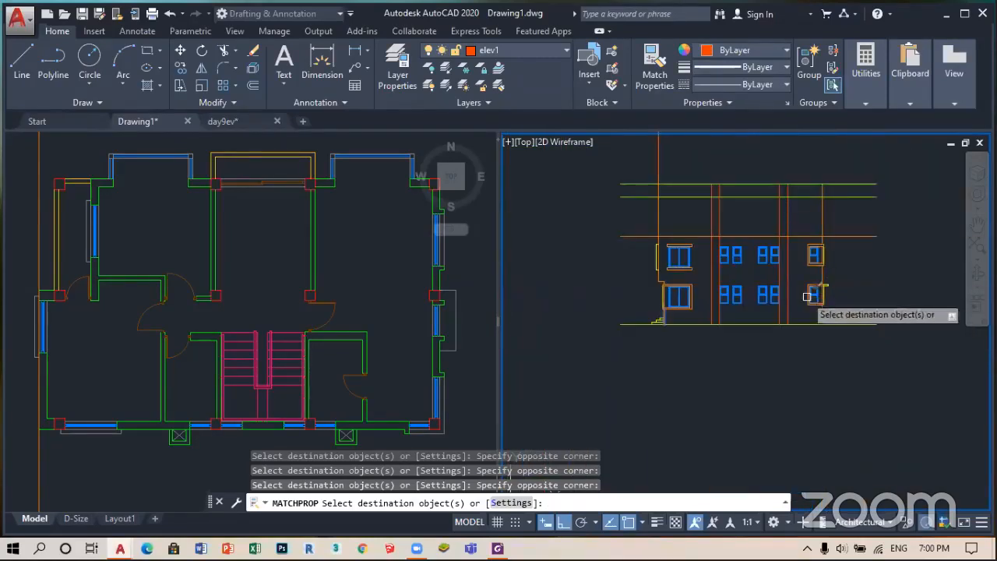
key(Return)
- Show the lineweights to check the window surrounds against the vertical bands, and hide them again
scroll(716, 281, up, 2)
click(657, 521)
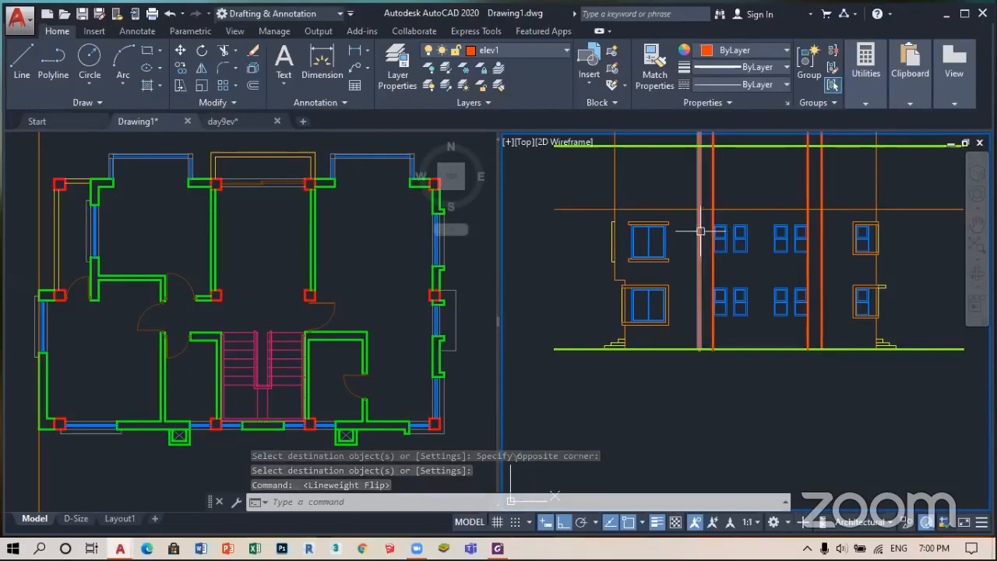
click(656, 522)
scroll(696, 409, down, 4)
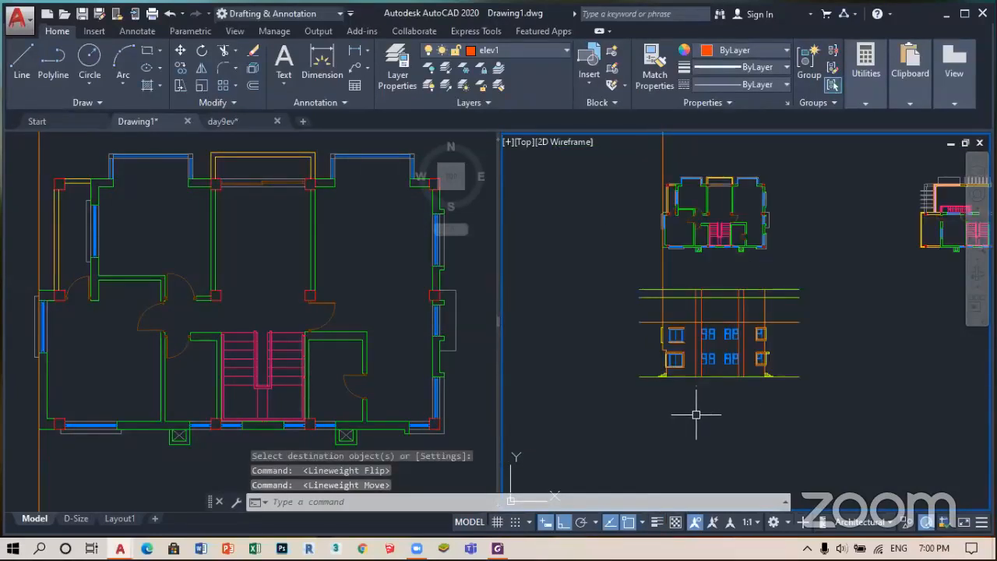